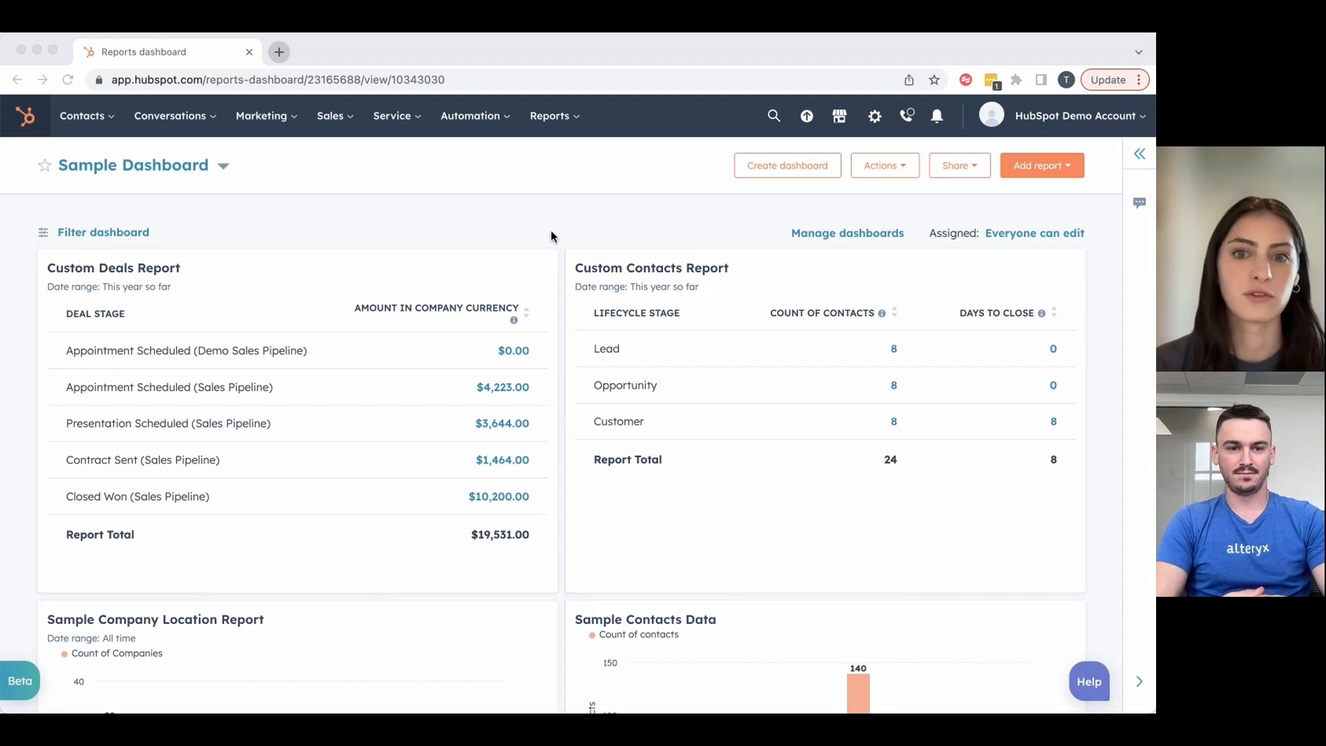
Step: Open the record list of the Machines custom object
left_click(643, 179)
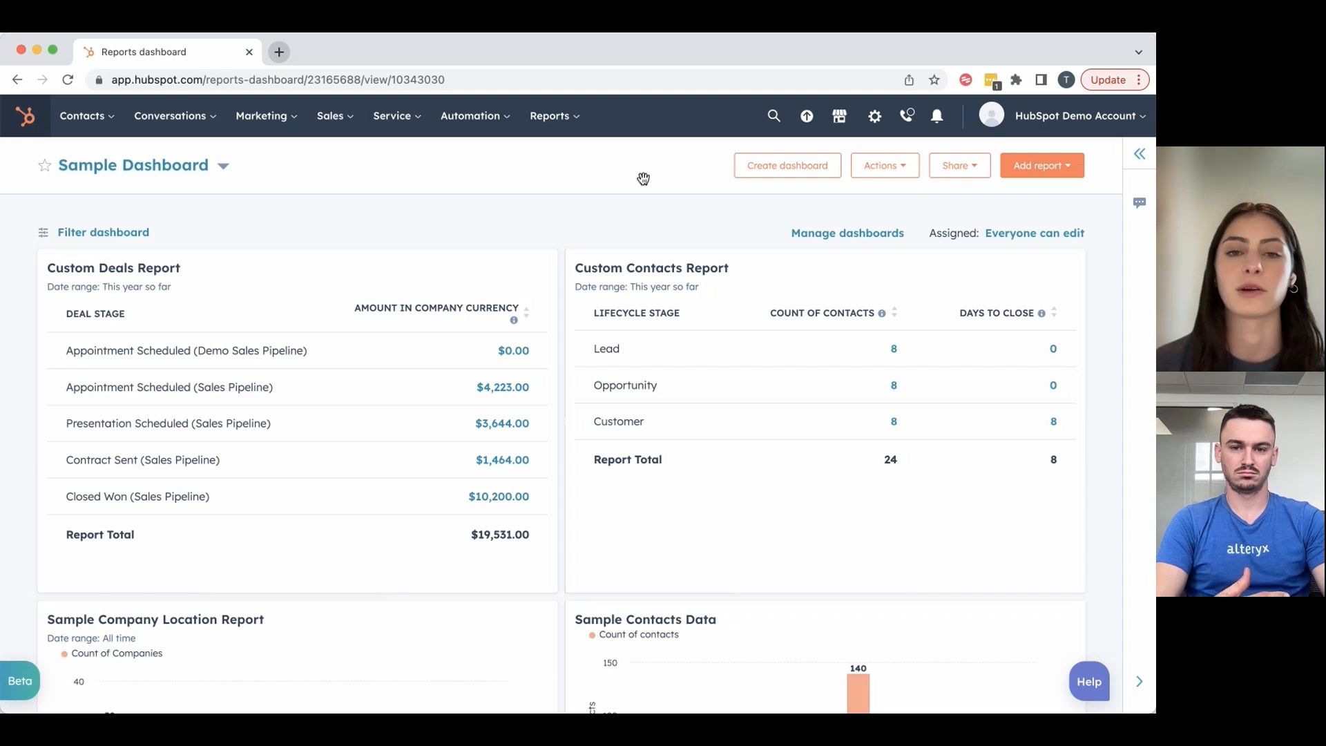
left_click(103, 130)
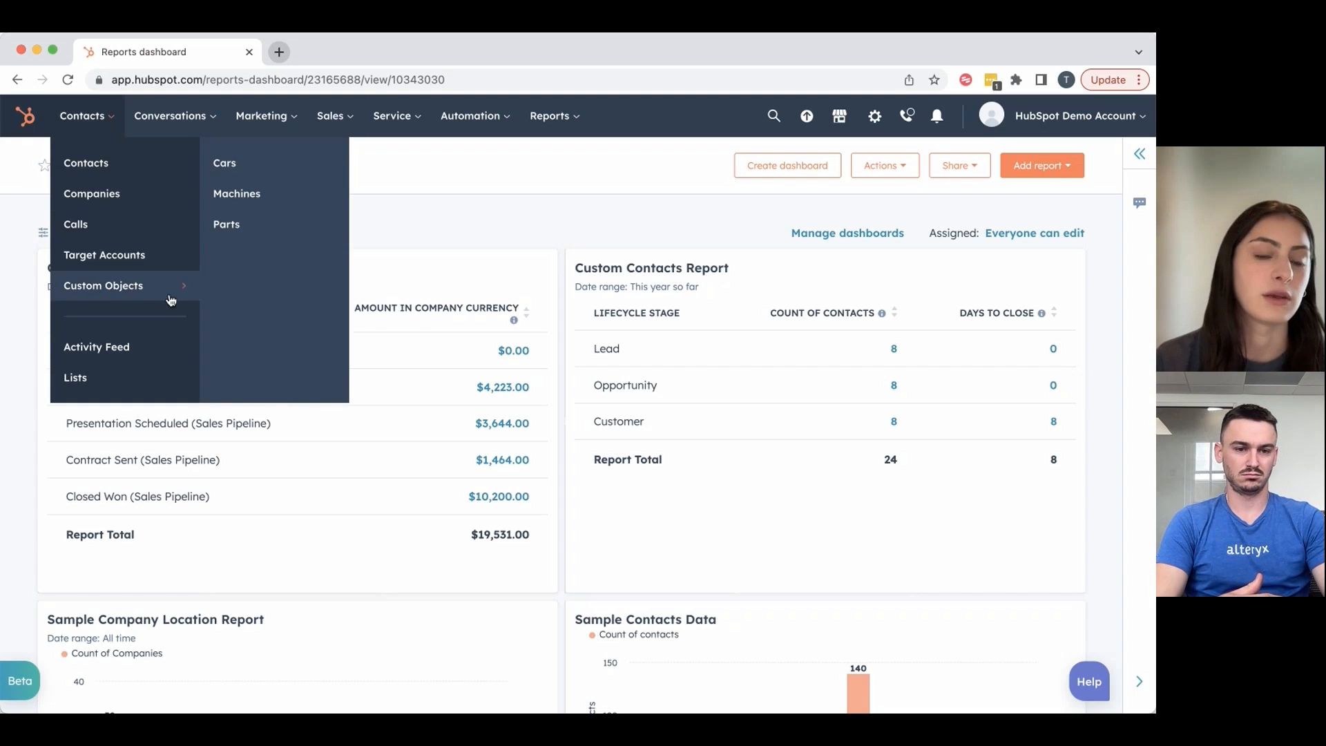
mouse_move(173, 295)
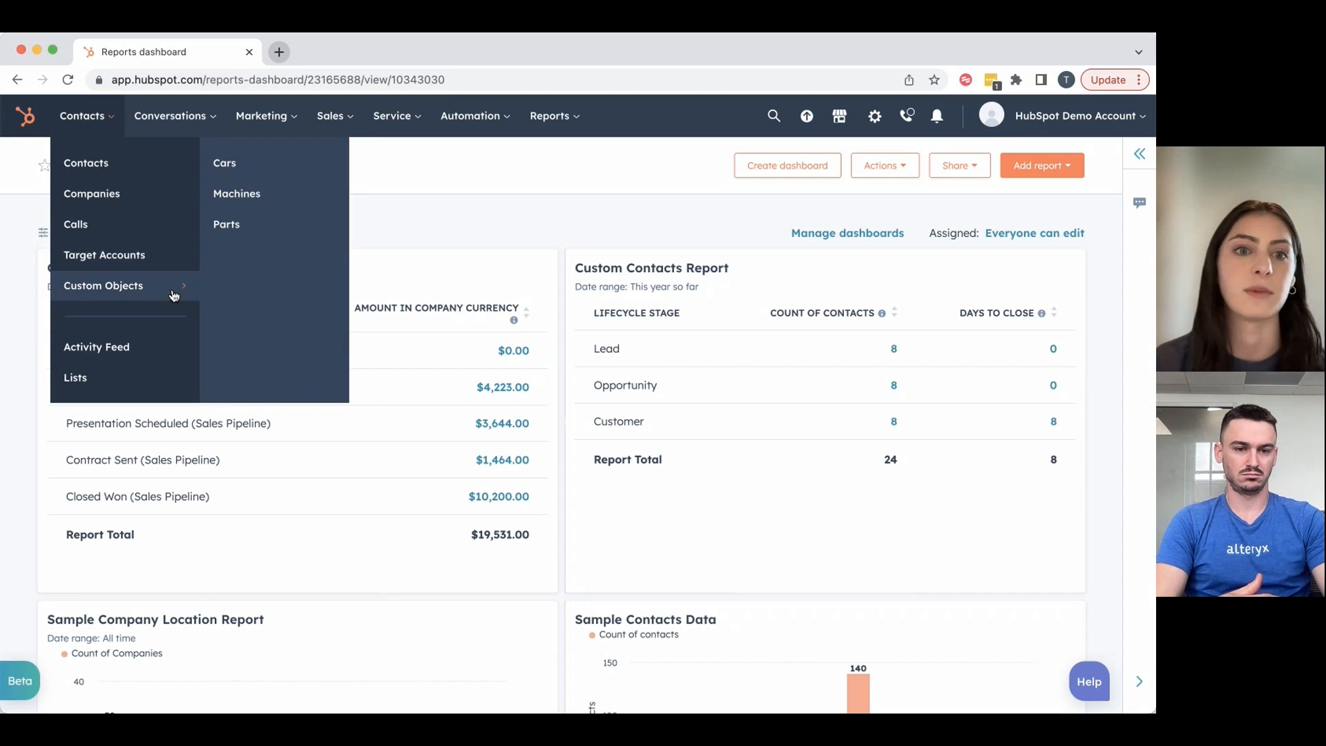
left_click(316, 197)
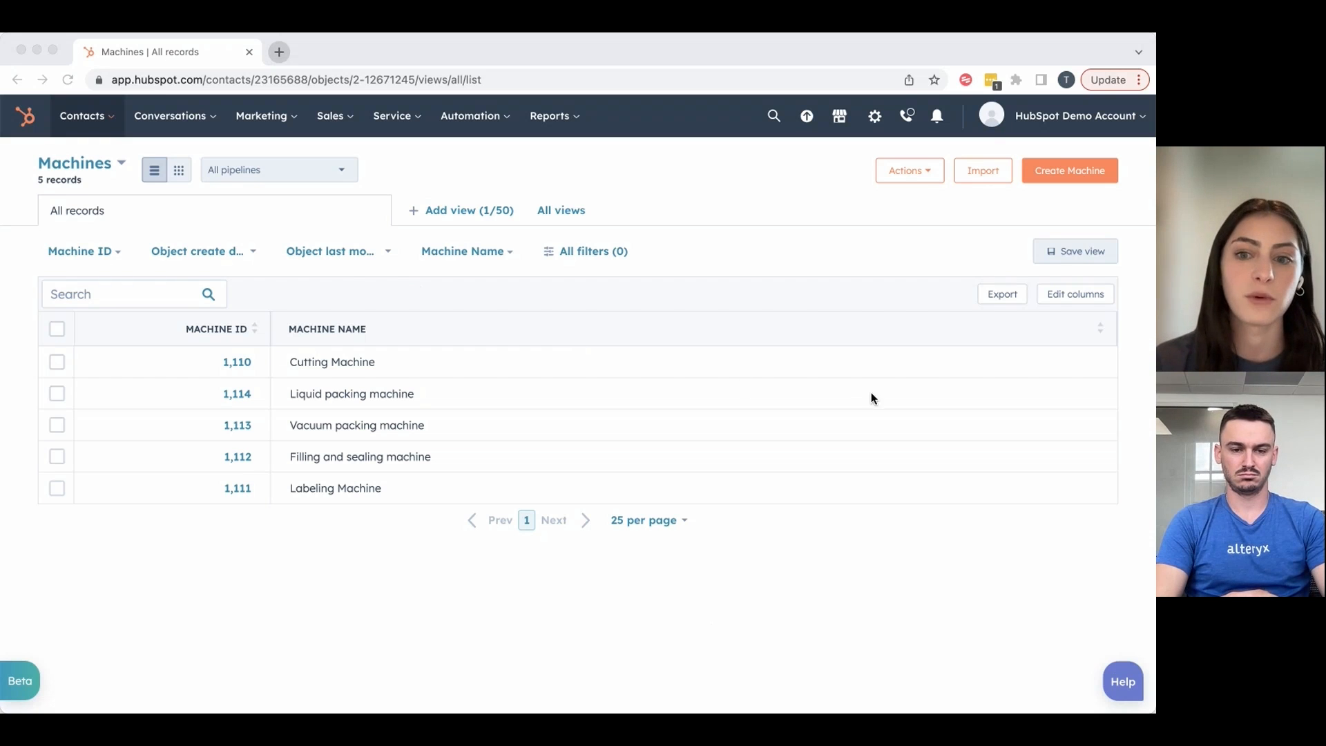
left_click(222, 539)
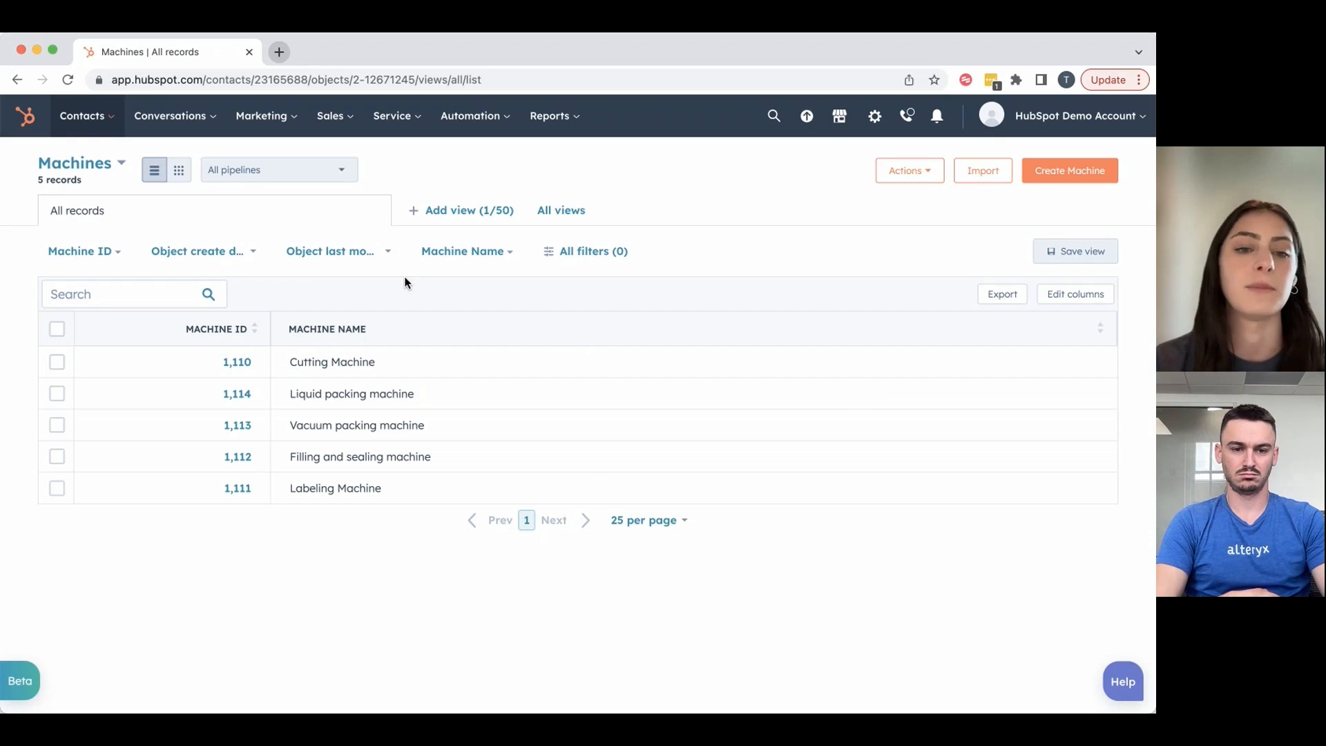
Step: Preview the Cutting Machine record, examine its description and maintenance history properties, and close the preview
left_click(280, 363)
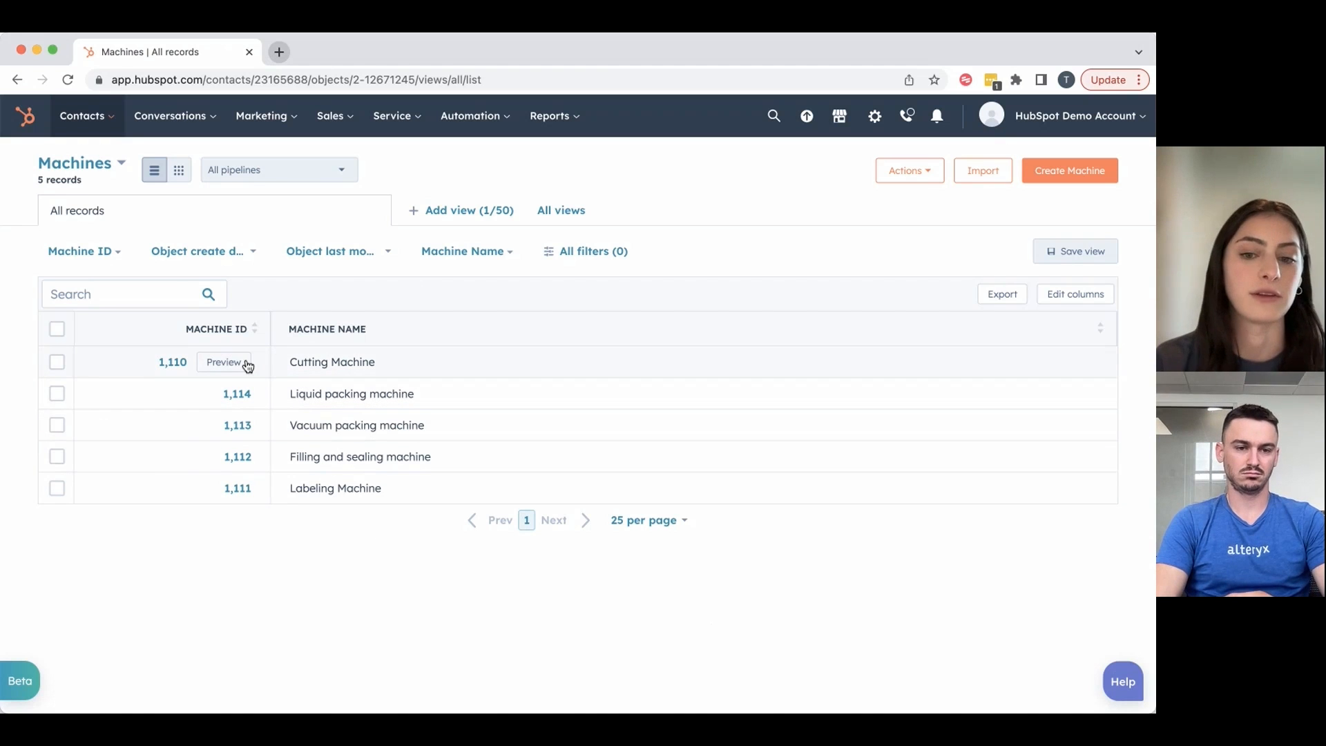
left_click(242, 365)
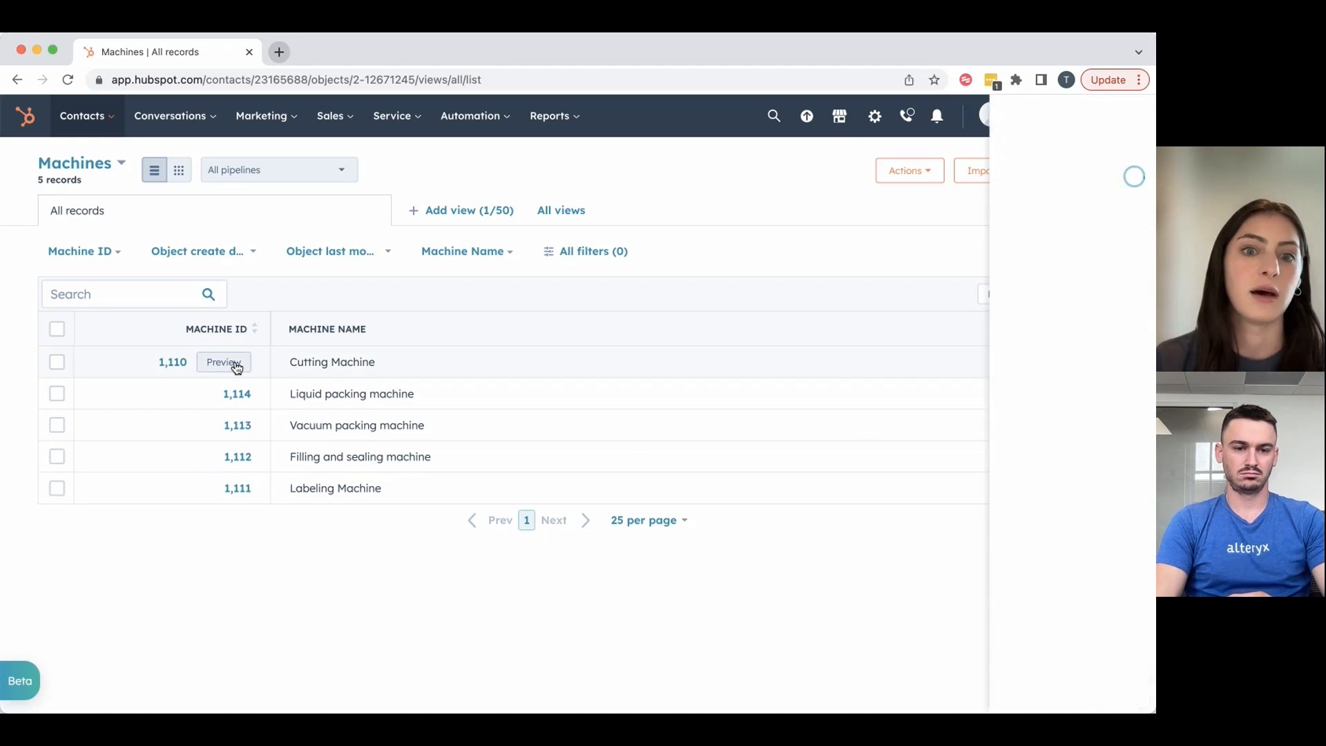
scroll(912, 386, "down", 2)
scroll(1028, 384, "down", 5)
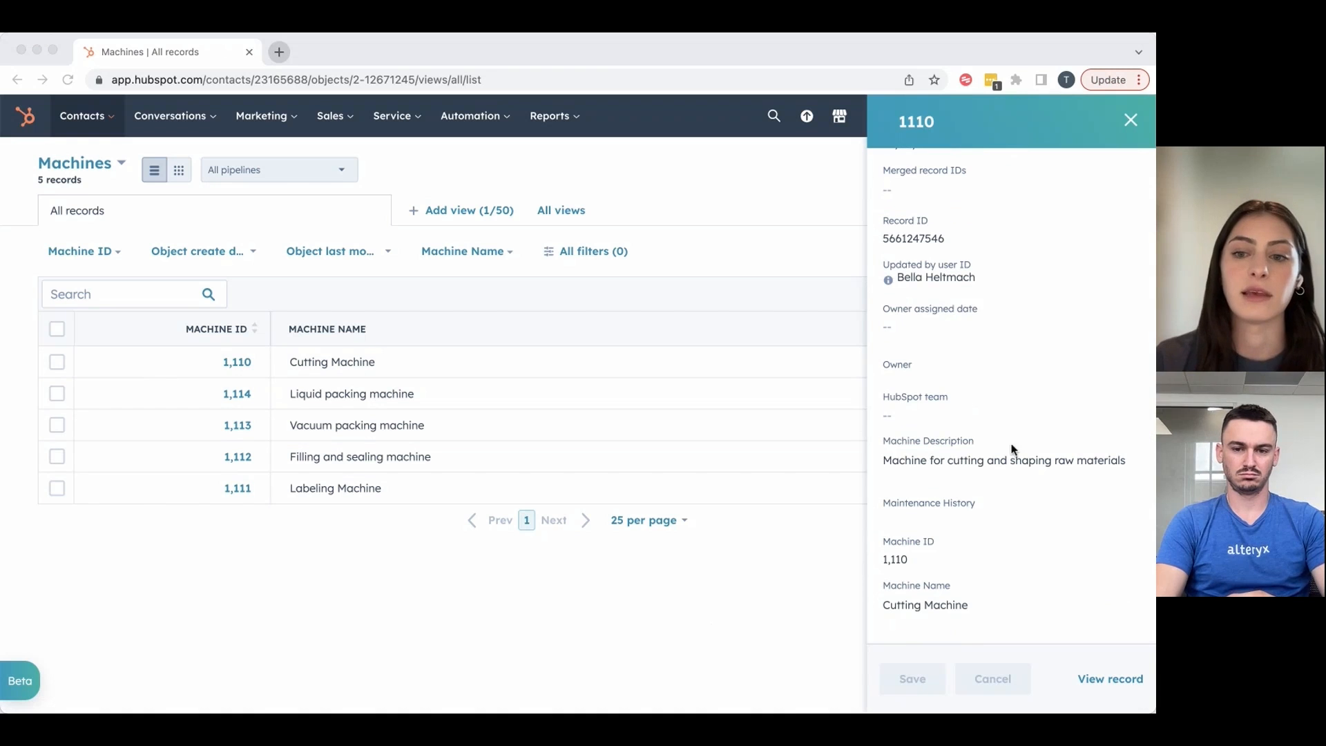
left_click(928, 514)
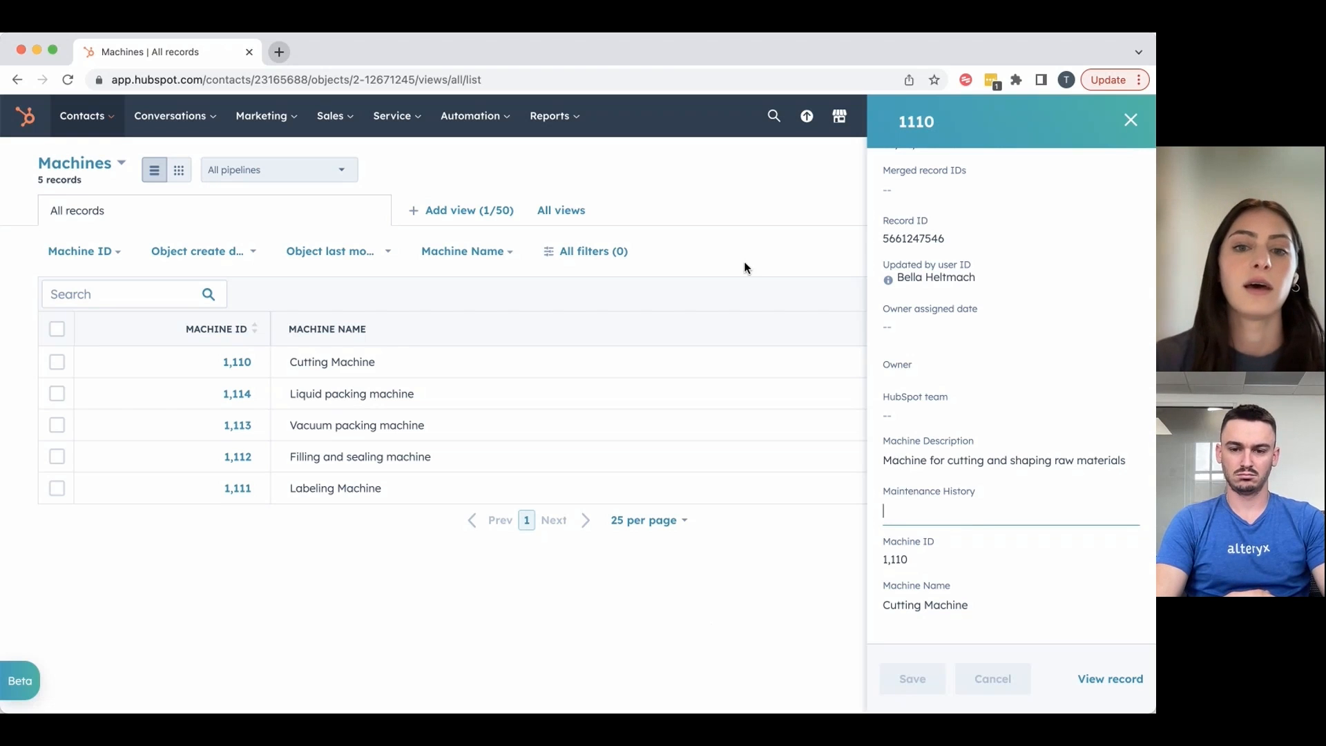
left_click(1130, 120)
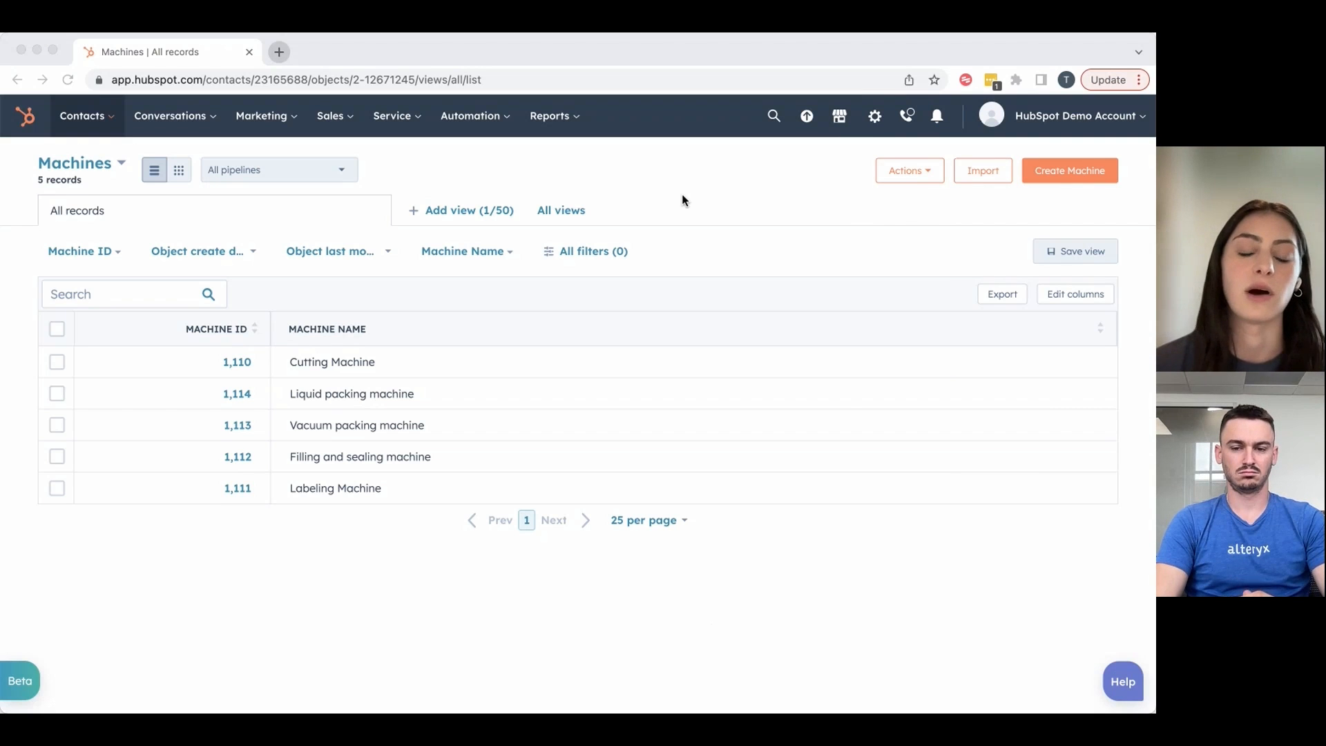
Step: Preview the Cutting Machine record again to check its Bay of Machine property, and close the preview
left_click(235, 363)
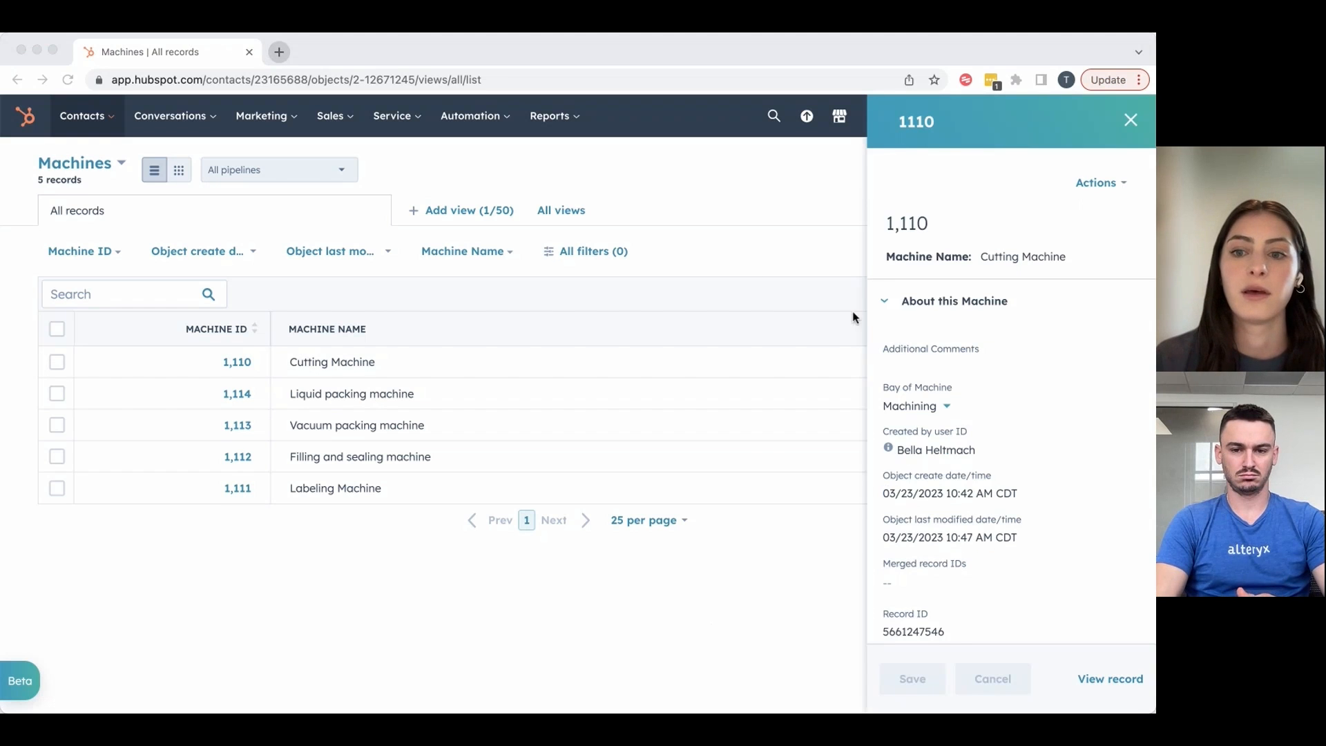
scroll(985, 376, "down", 3)
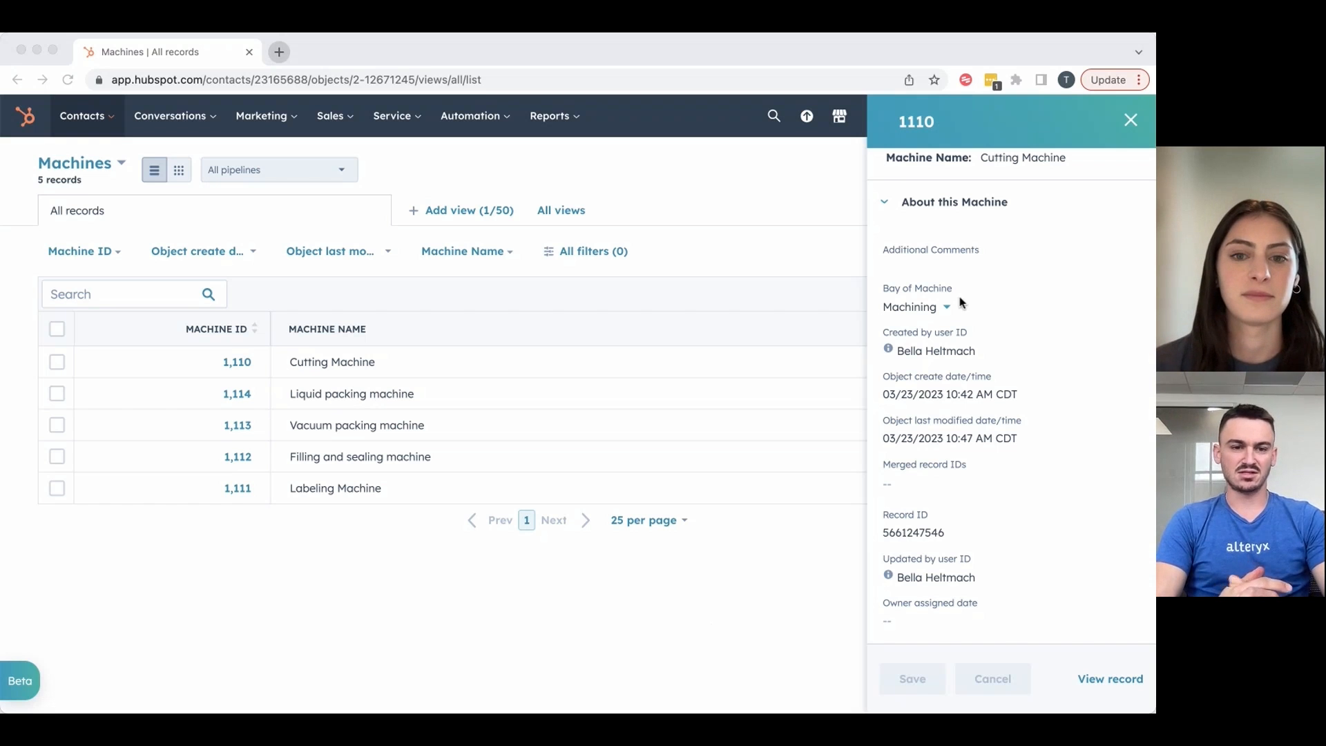
left_click(1117, 132)
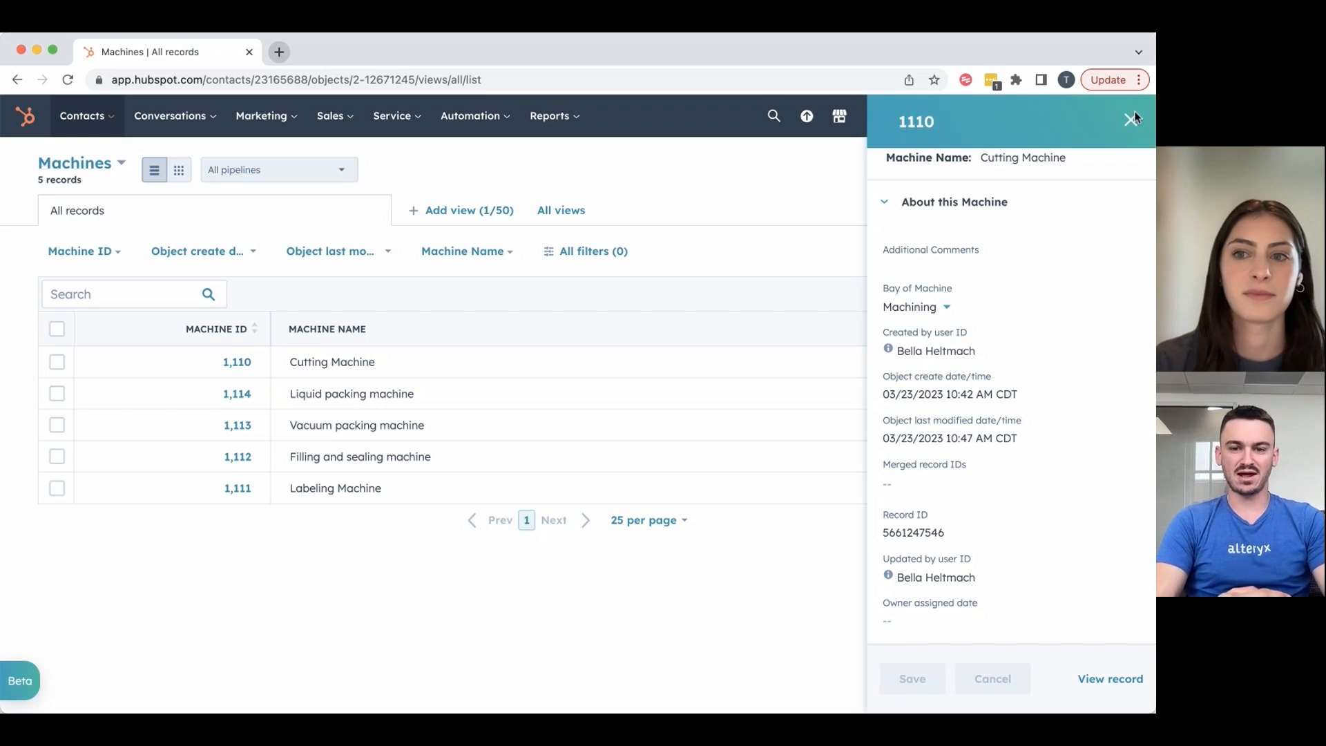
left_click(1131, 121)
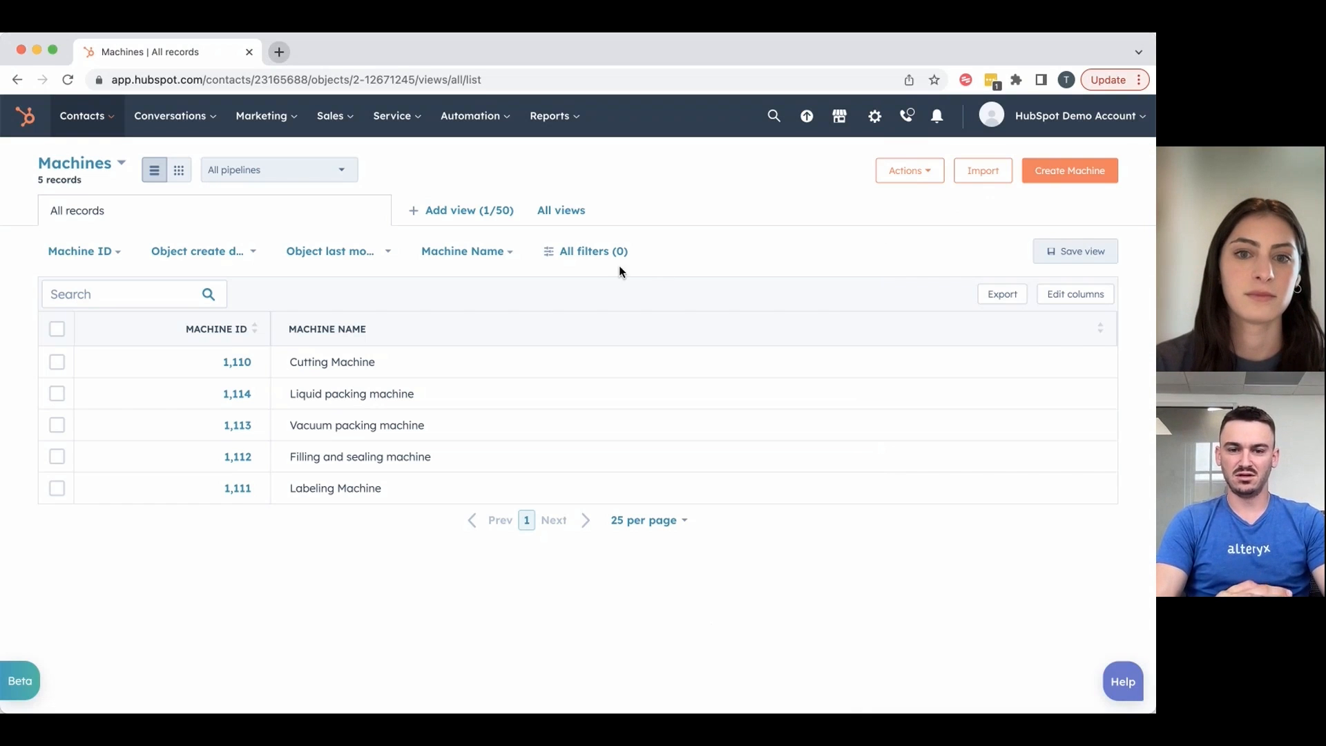
left_click(565, 580)
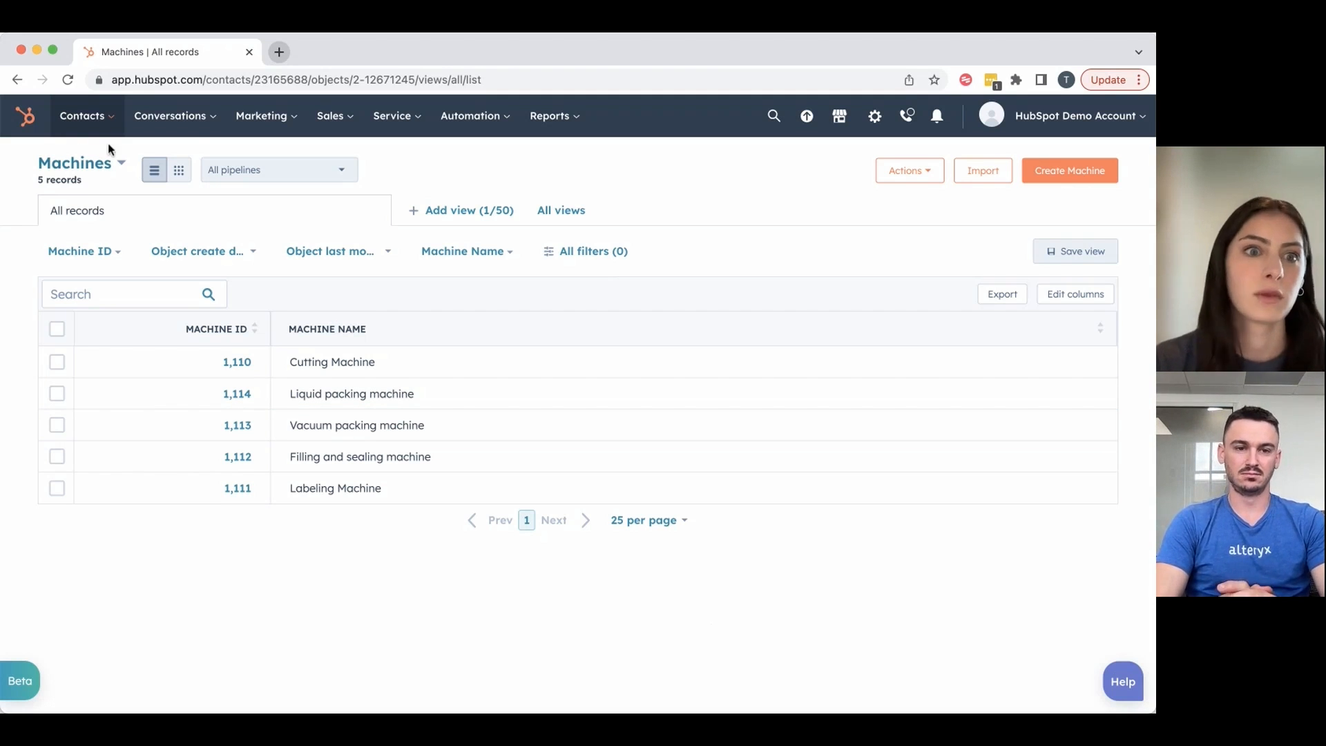
Step: Open the list of all contacts
mouse_move(102, 130)
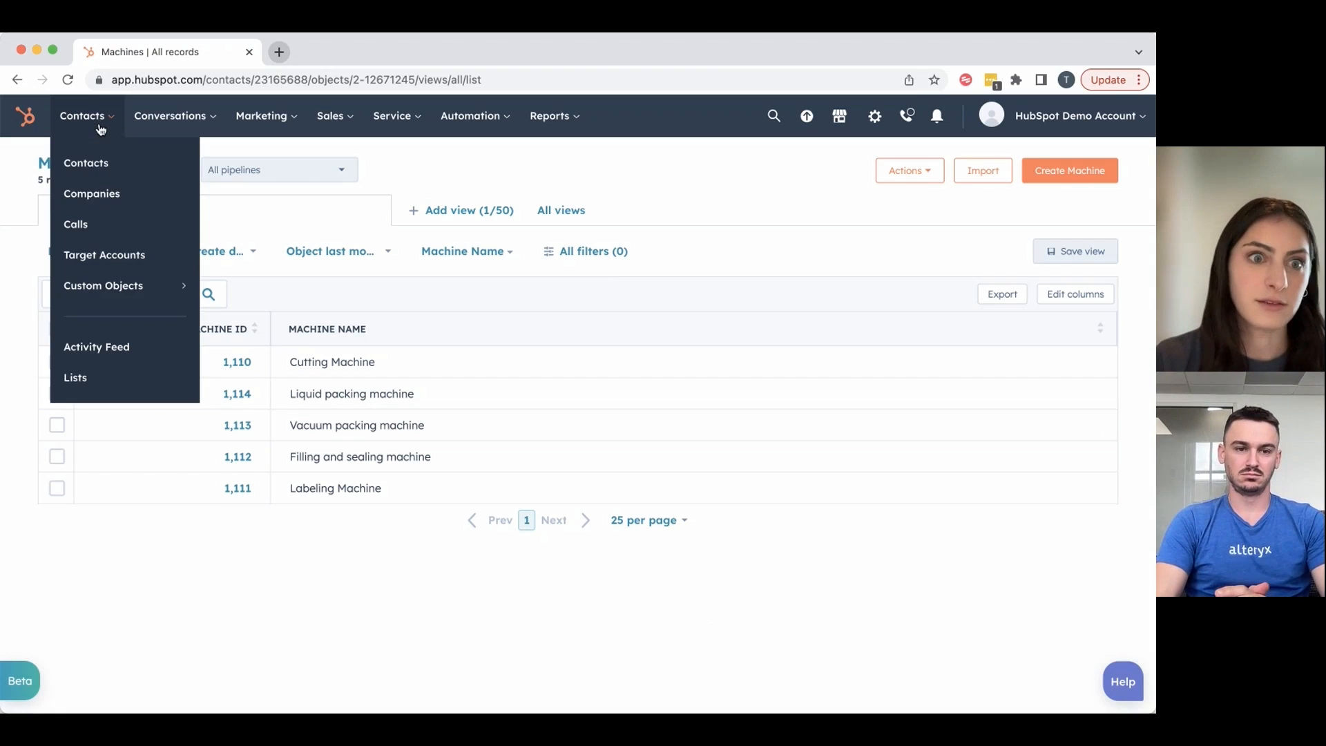
left_click(138, 164)
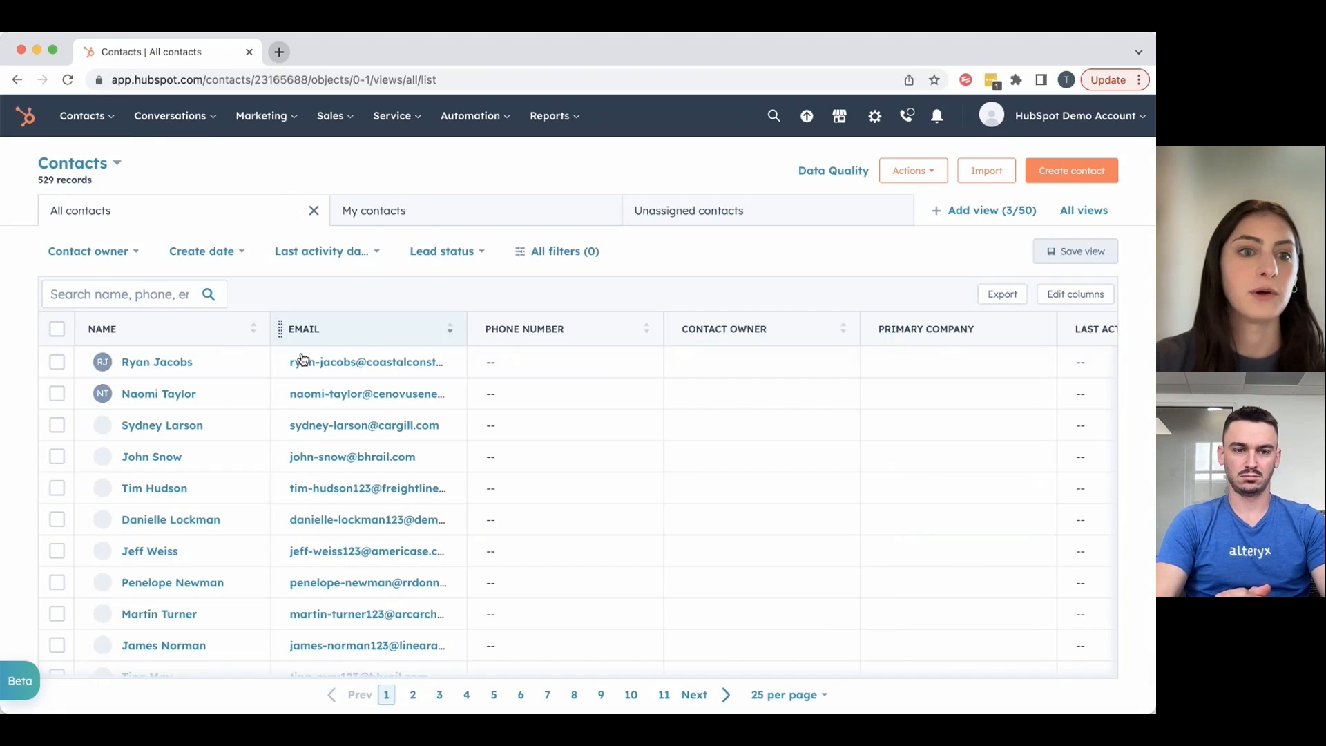
Step: Try filtering the contacts by contact owner Me, and clear that filter
left_click(114, 253)
left_click(95, 341)
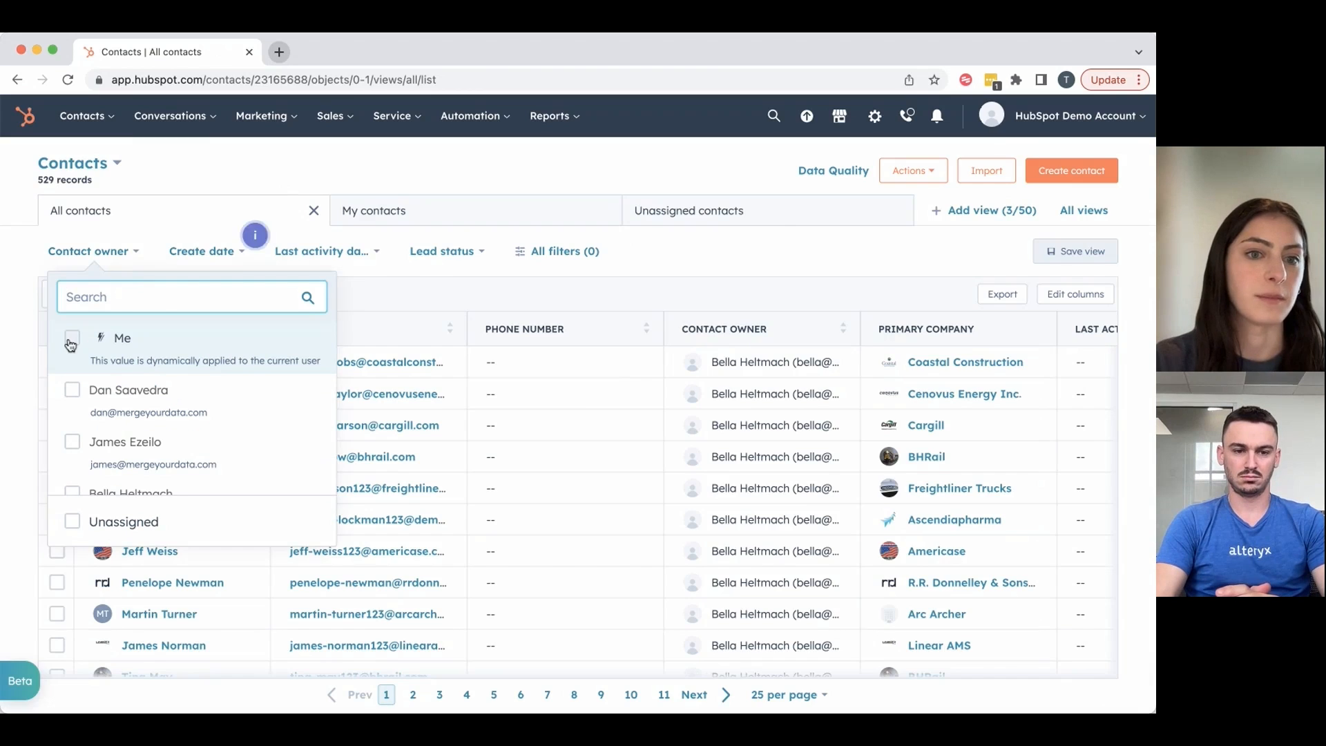
left_click(482, 292)
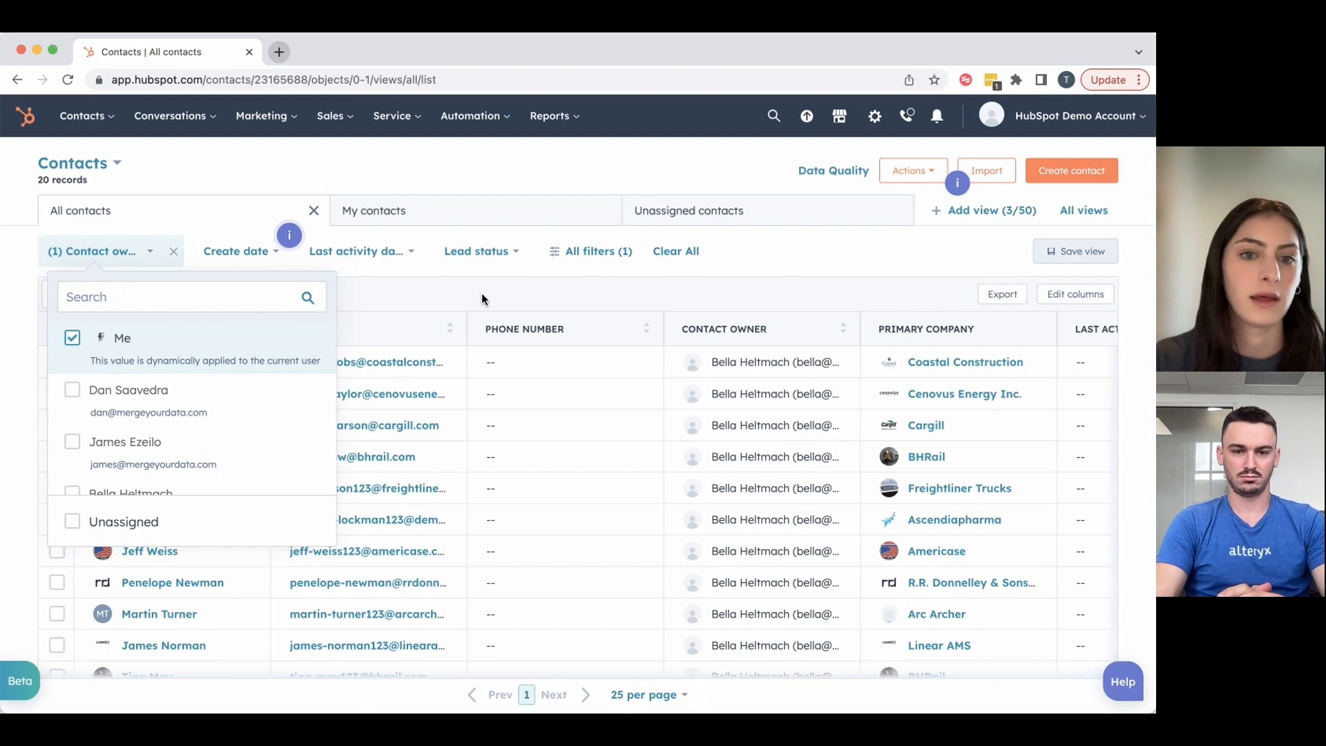
left_click(174, 251)
left_click(396, 309)
Step: Open the Coastal Construction contact's record from the contact list and review its contact properties, including owner and lifecycle stage
scroll(352, 347, "down", 2)
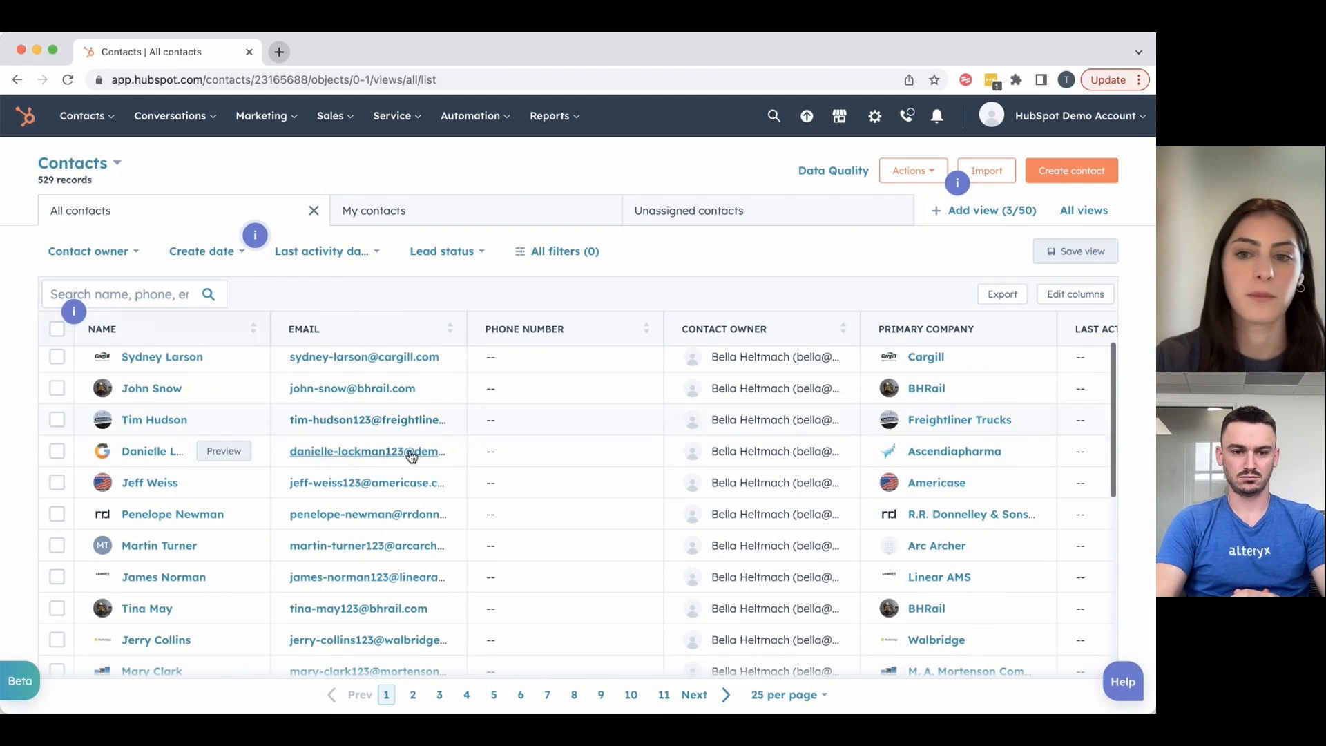
scroll(589, 391, "up", 2)
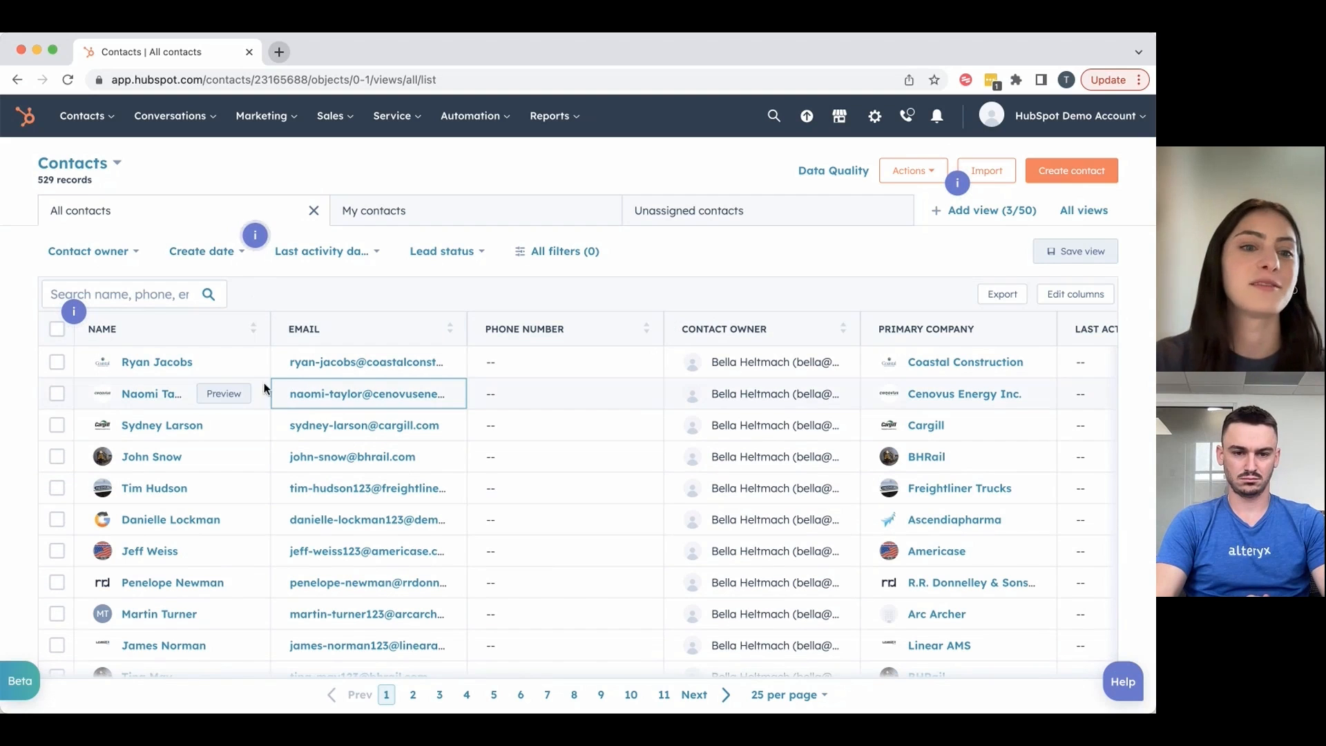
left_click(168, 364)
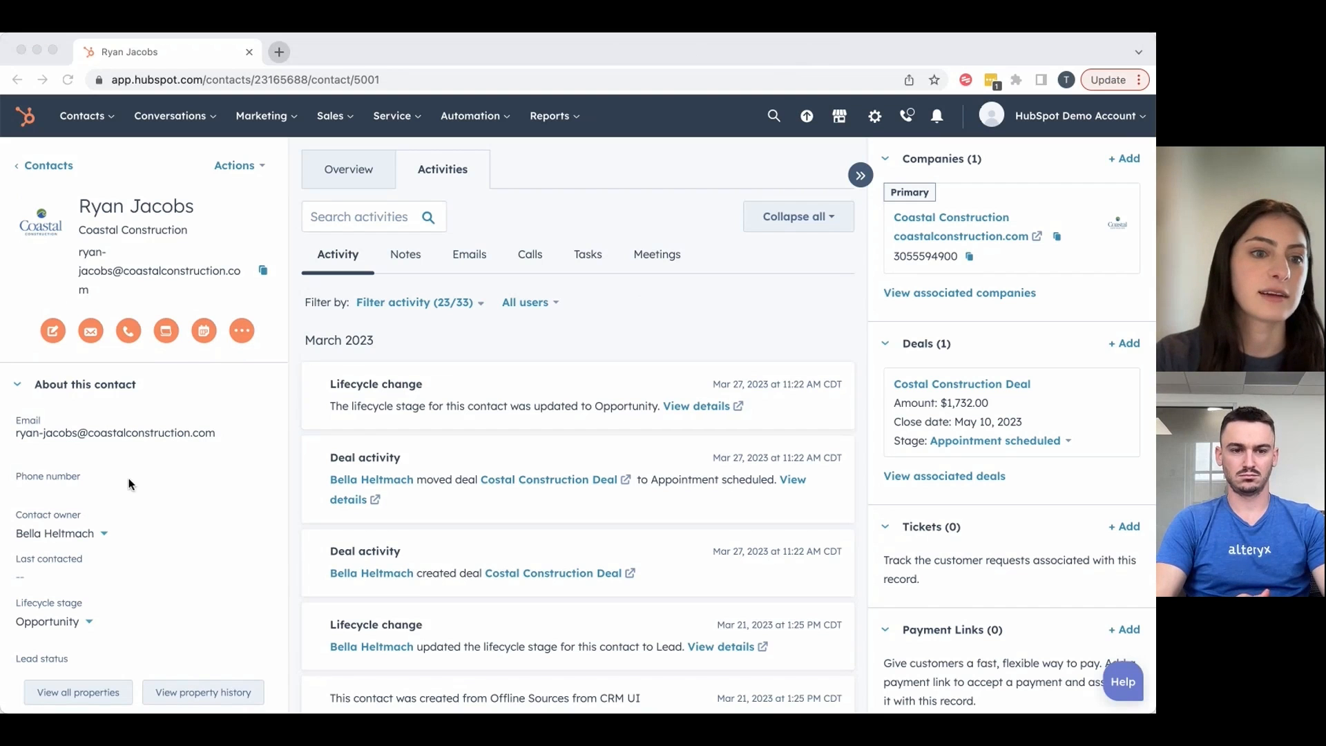
left_click(199, 395)
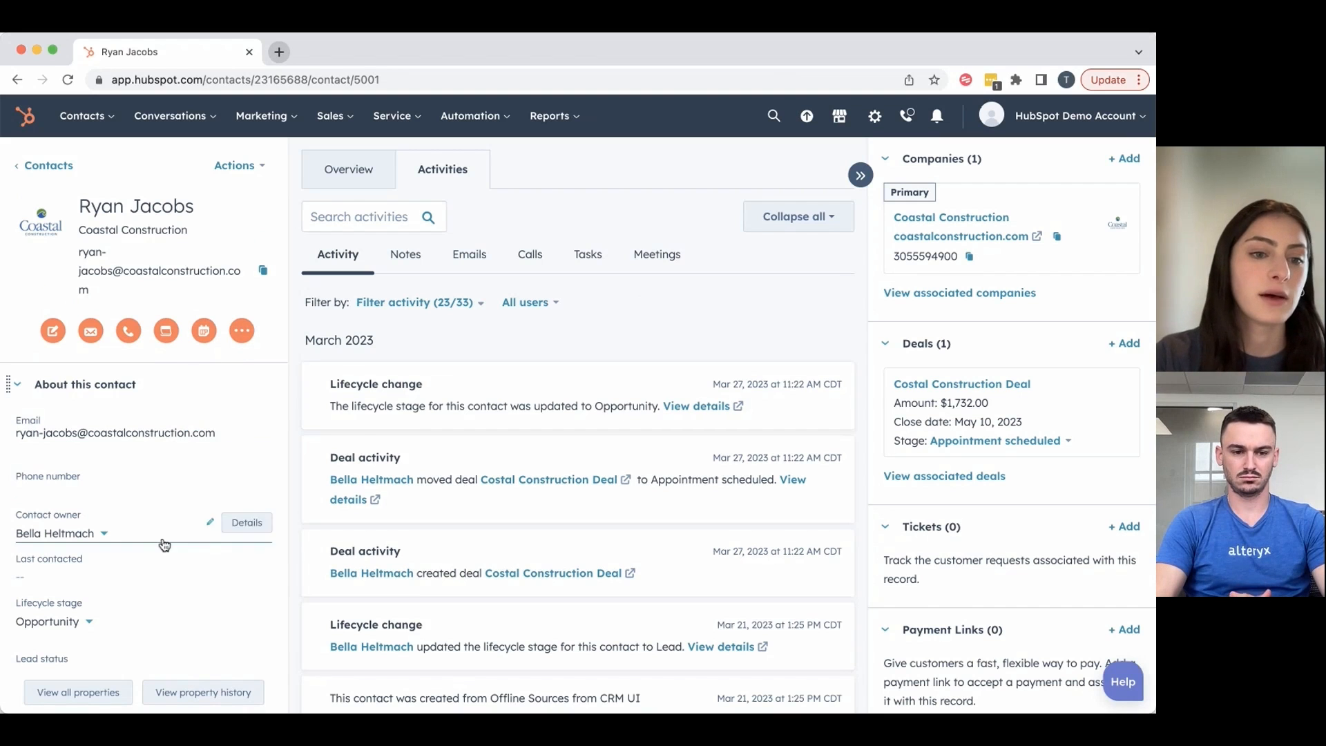
scroll(166, 504, "down", 1)
scroll(166, 523, "down", 1)
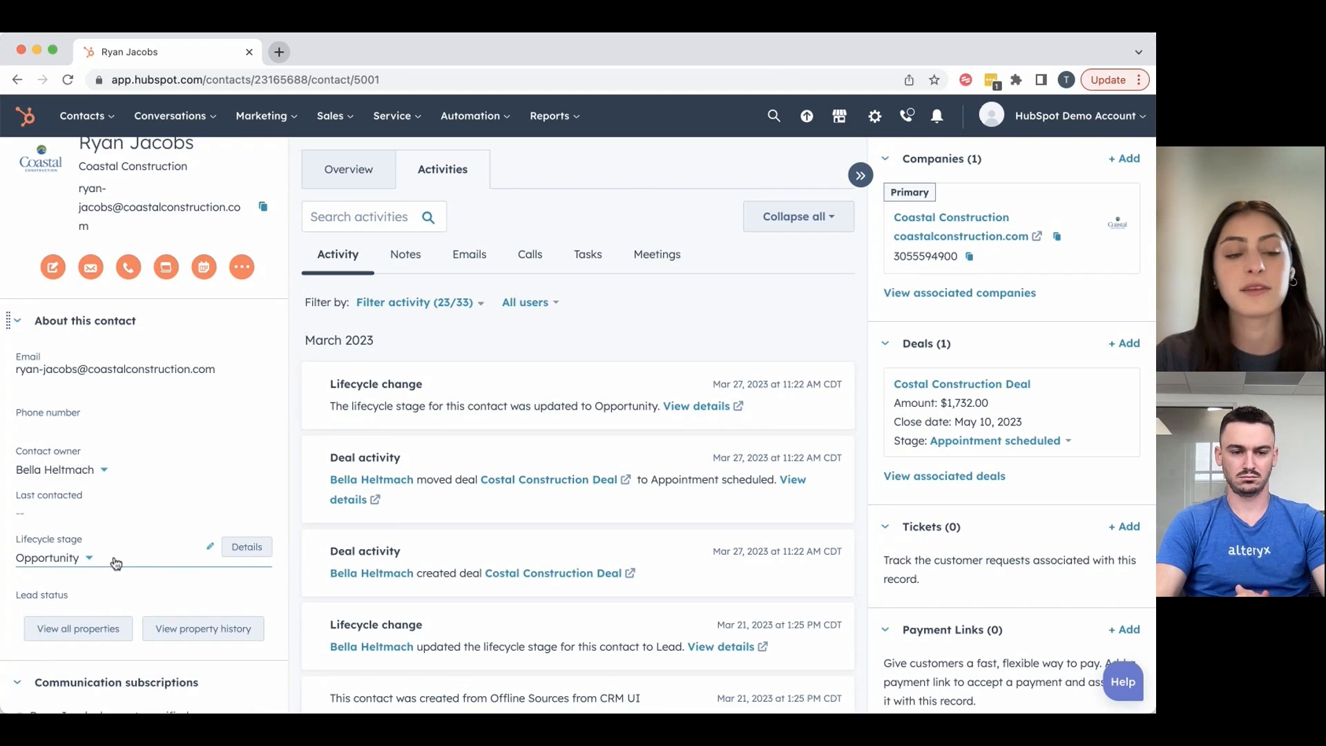
Step: Examine the contact's associated records, including companies, deals, tickets, payments, parts and cars
mouse_move(969, 207)
scroll(970, 403, "down", 1)
scroll(969, 402, "up", 1)
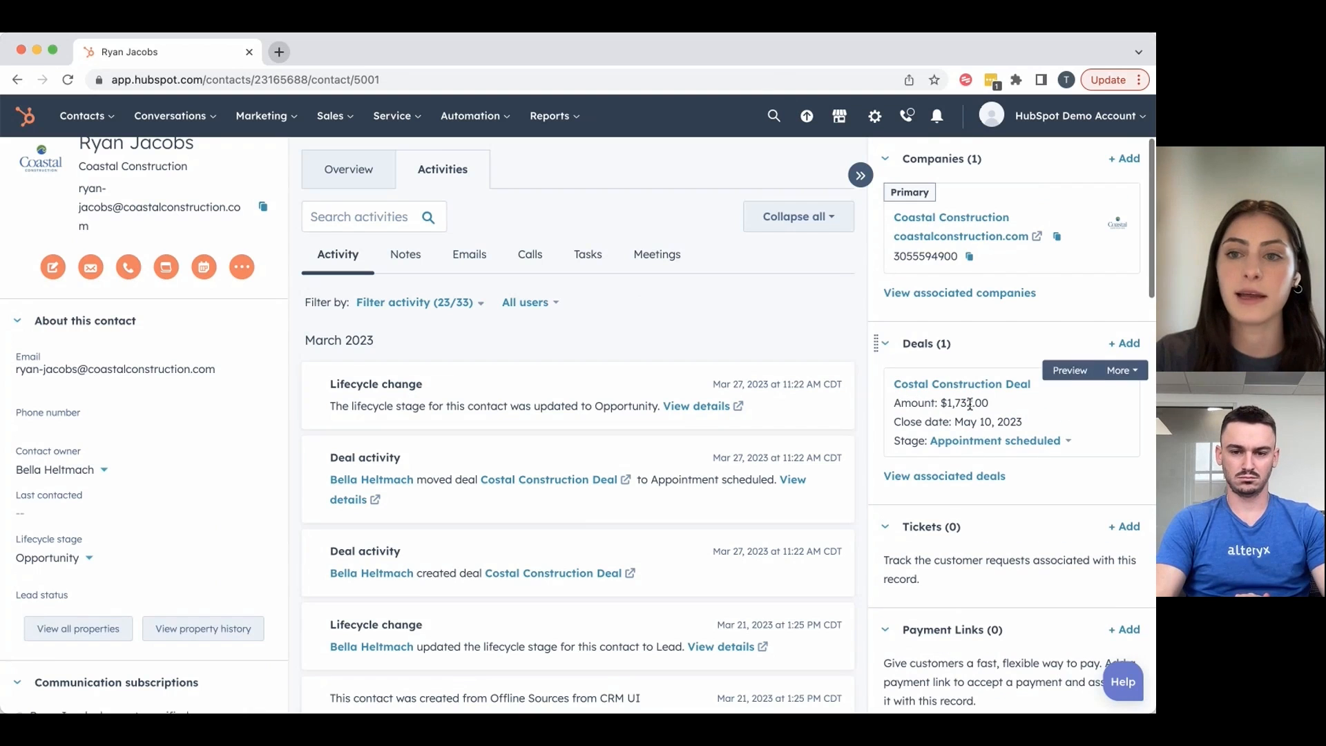
mouse_move(955, 247)
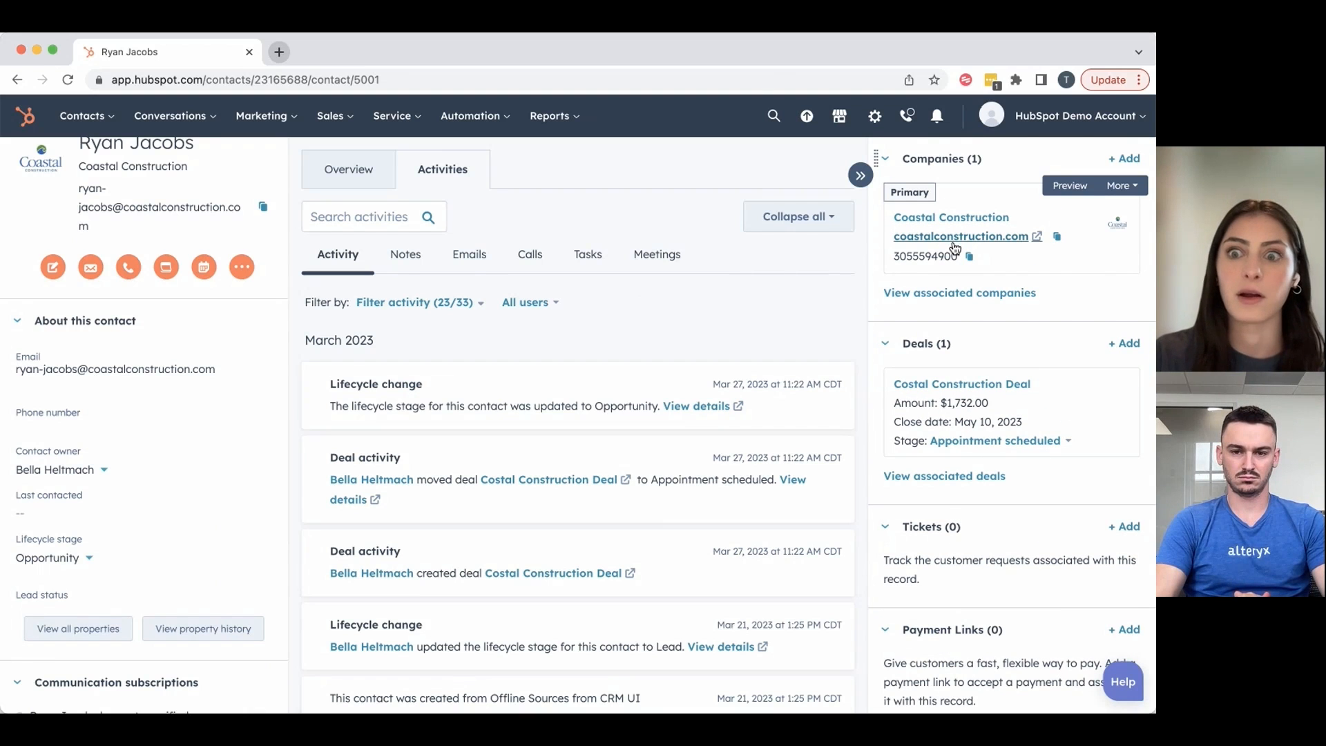
mouse_move(1042, 384)
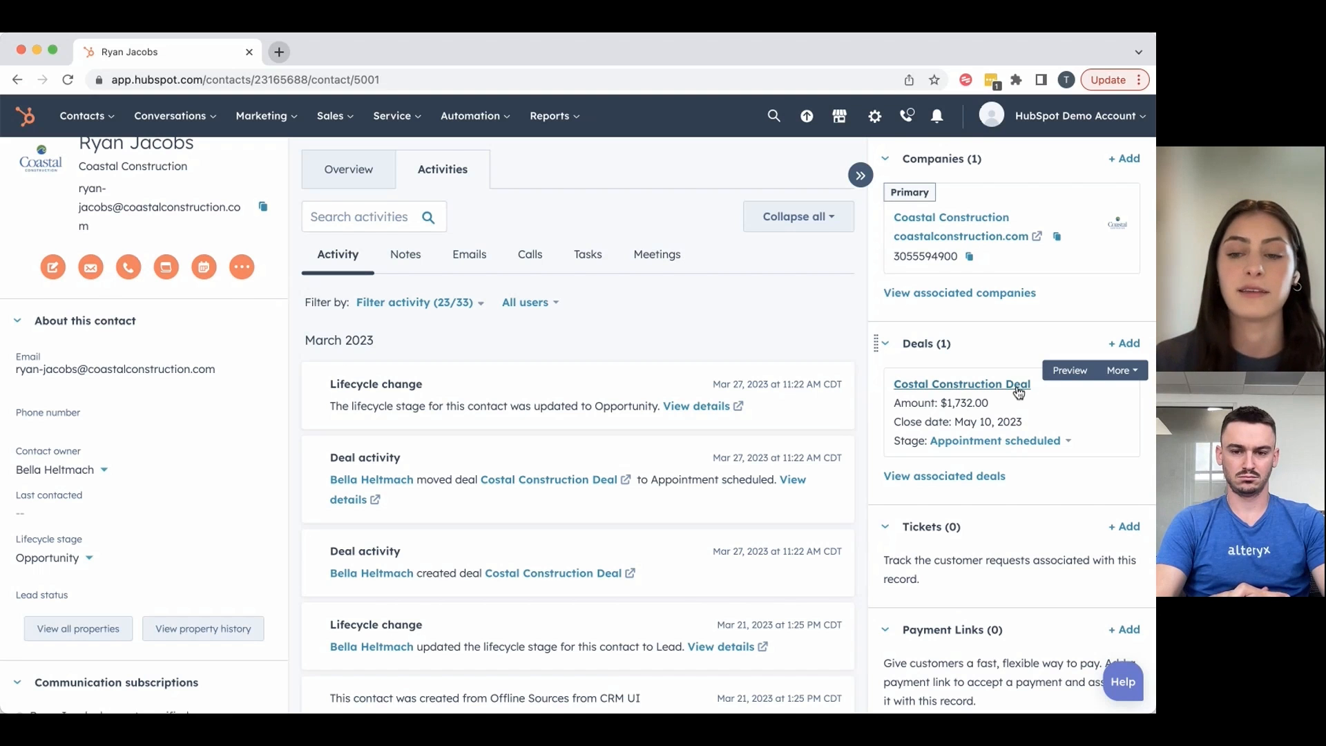
scroll(1018, 391, "down", 3)
scroll(1017, 389, "down", 10)
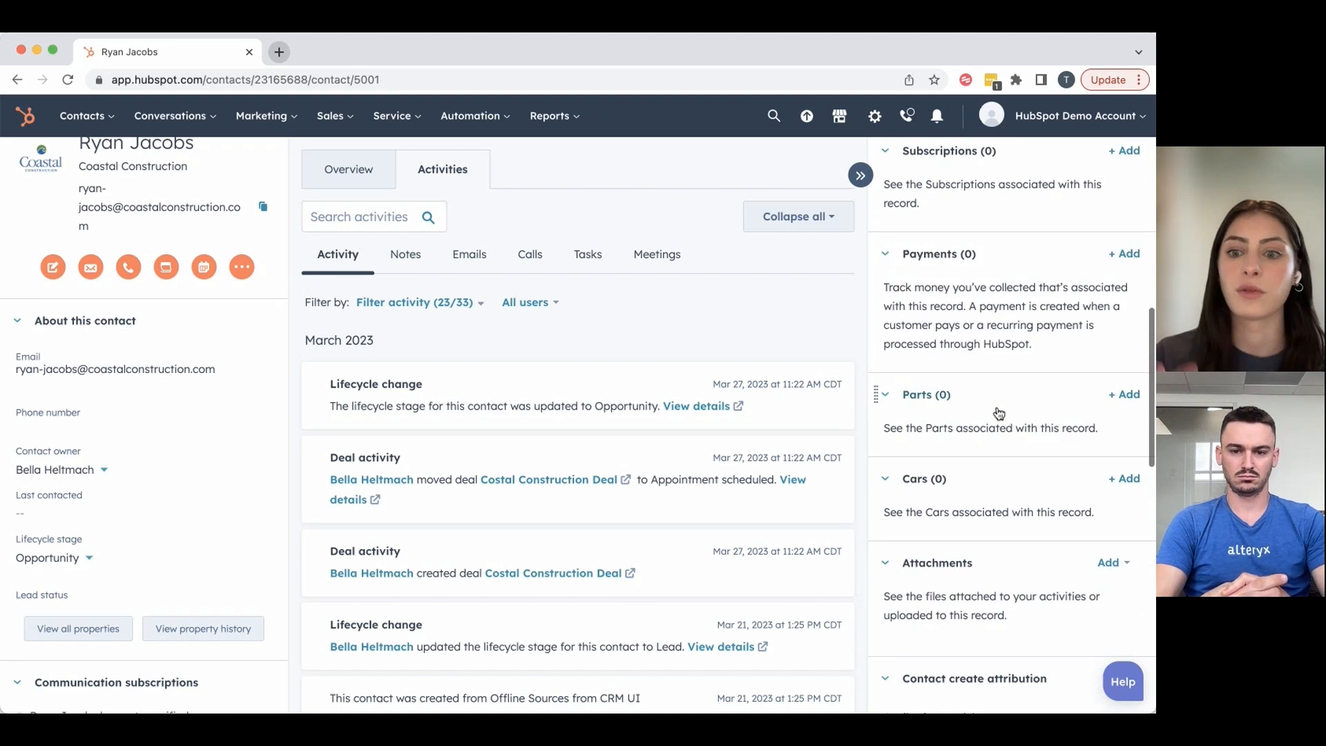
scroll(998, 412, "down", 10)
scroll(996, 413, "down", 5)
scroll(978, 506, "down", 2)
scroll(979, 483, "up", 15)
scroll(981, 449, "up", 10)
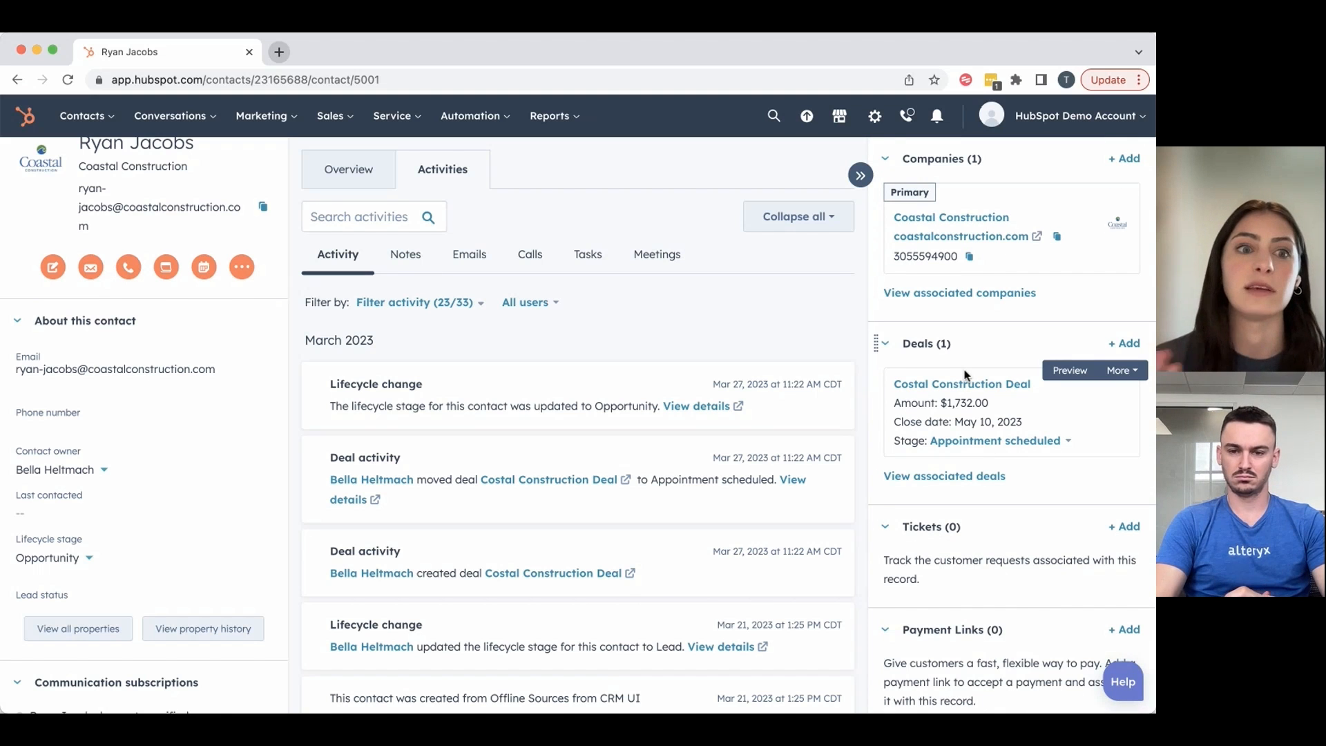
left_click(640, 52)
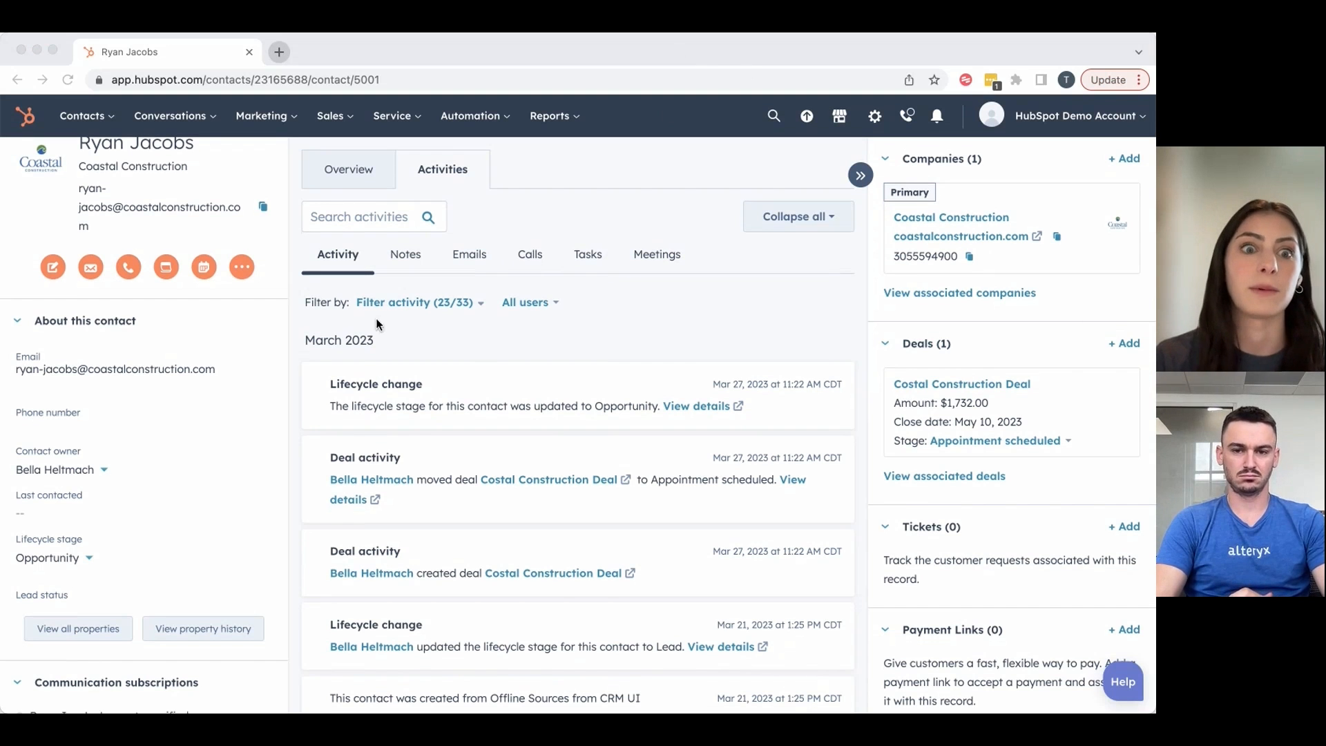
scroll(170, 329, "up", 2)
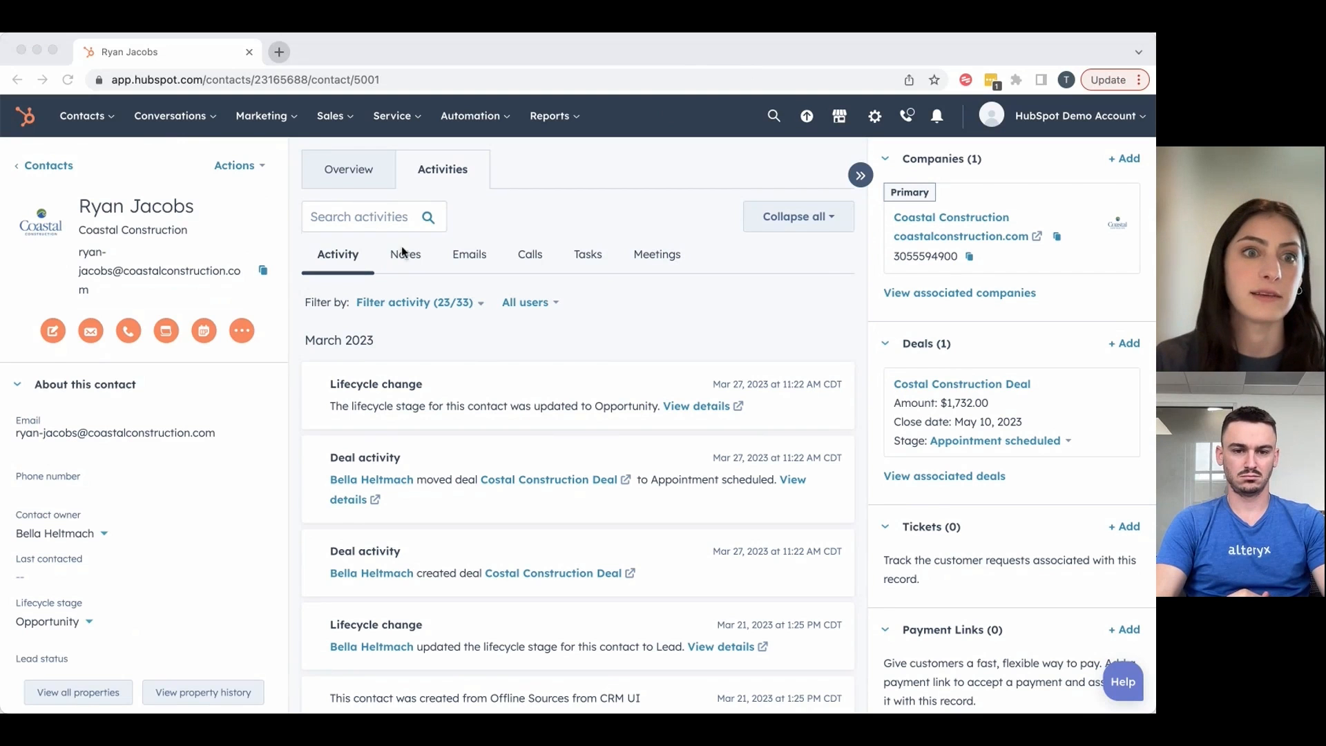
Step: Open the Freightliner Trucks record from the list of all companies
left_click(147, 159)
left_click(90, 117)
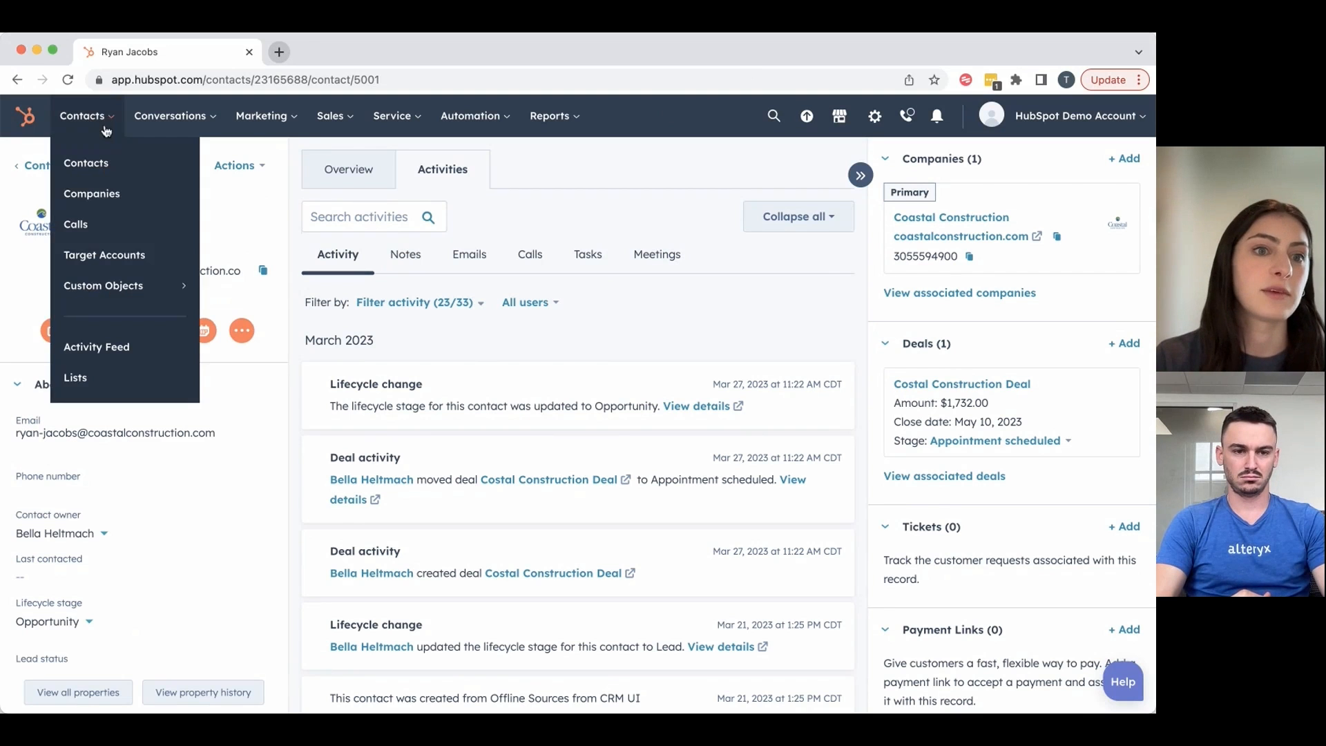
left_click(114, 193)
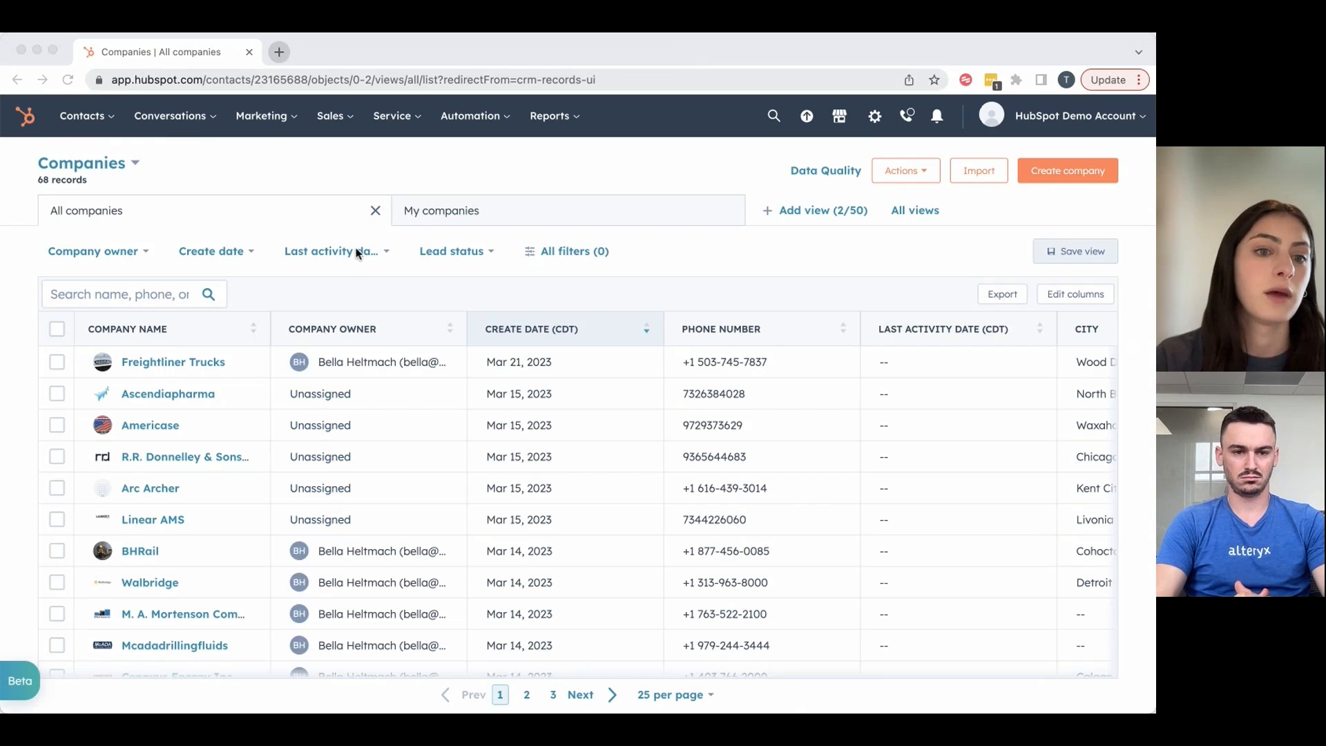
left_click(154, 363)
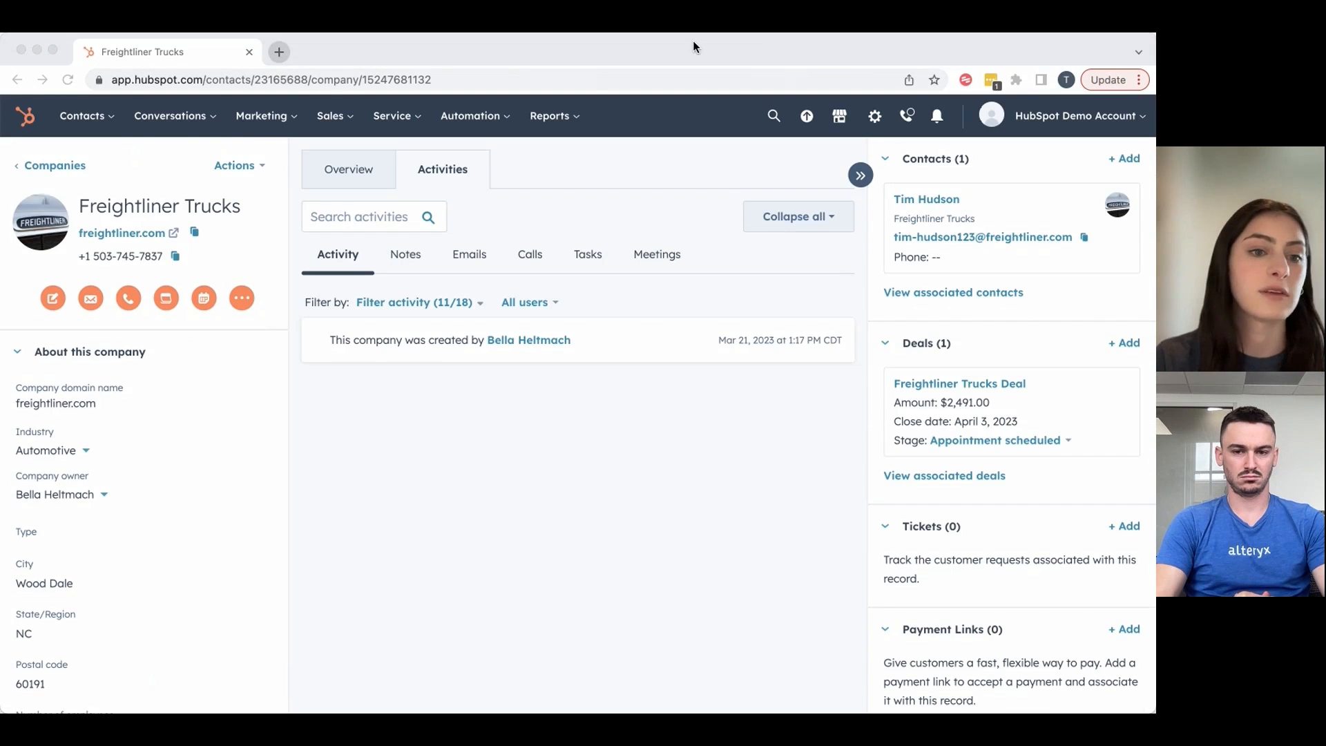
left_click(198, 369)
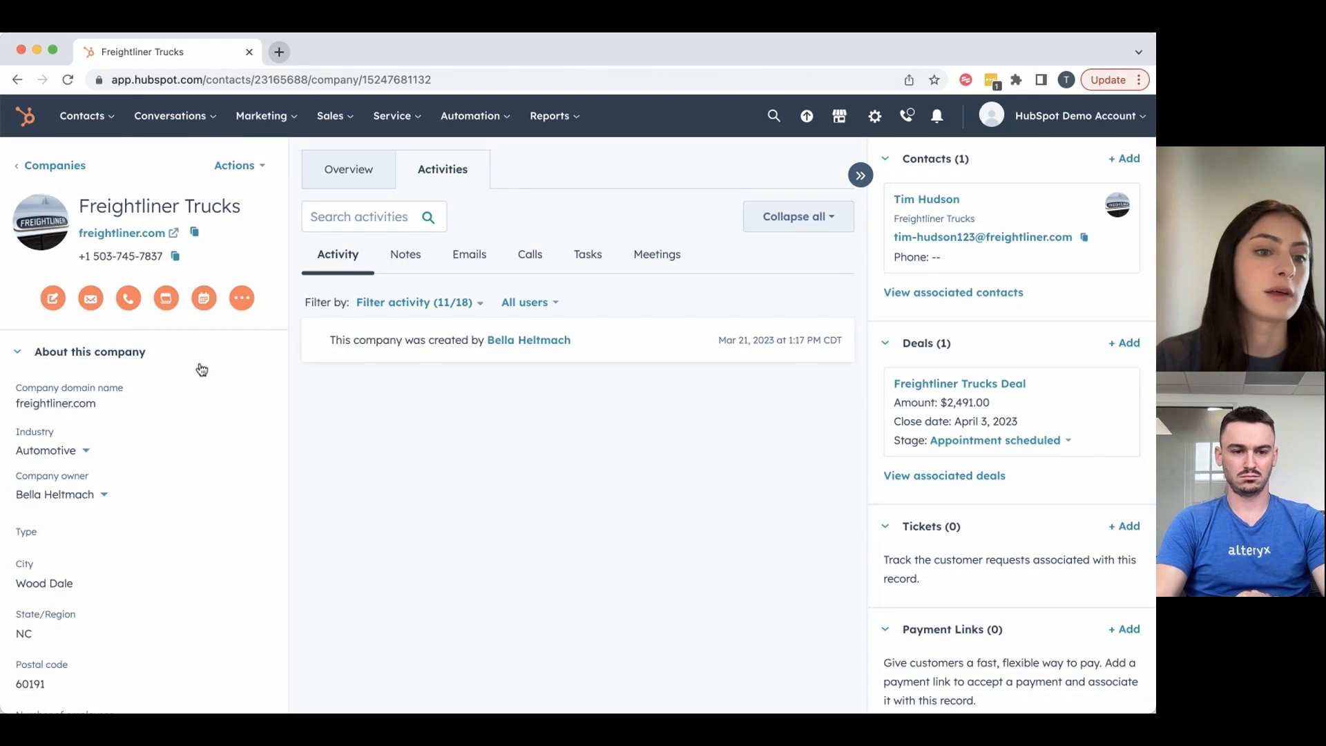
Step: Review the Freightliner Trucks company's properties and its associated contacts, deals, tickets and payment links
scroll(178, 513, "down", 5)
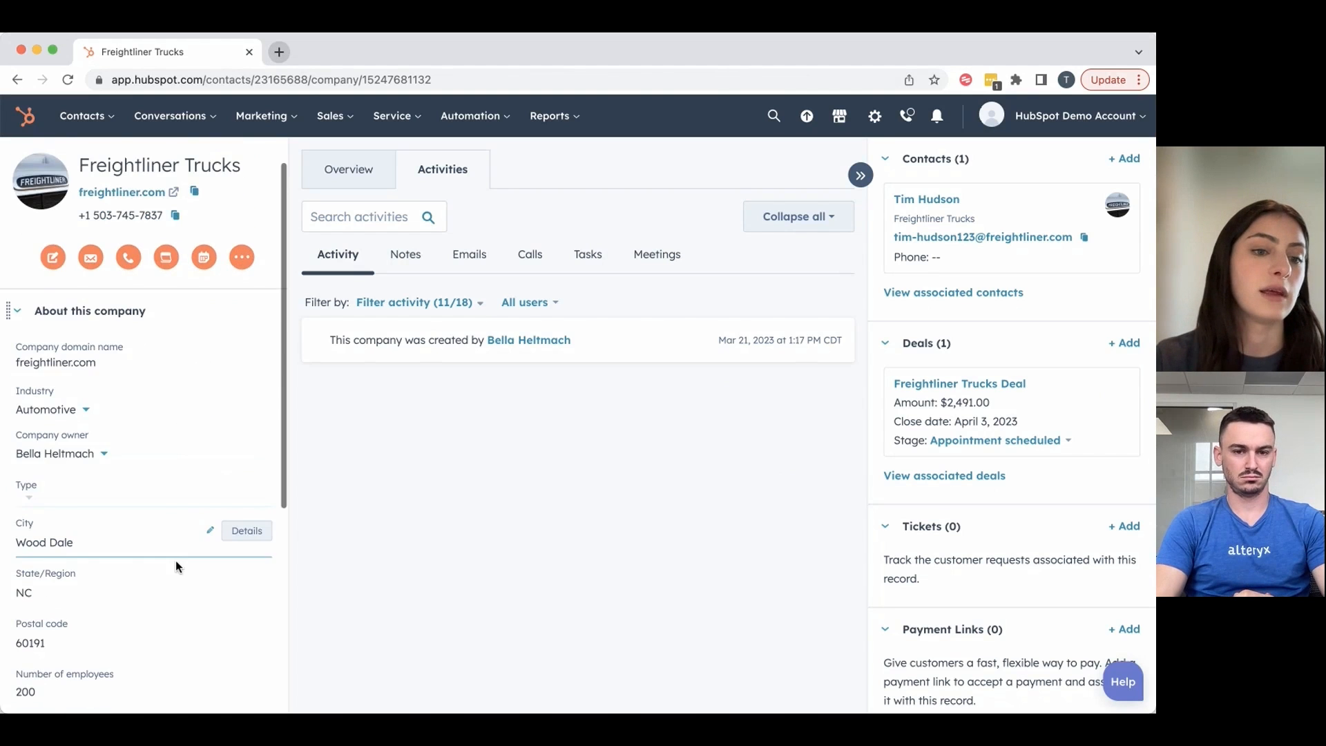
scroll(178, 530, "up", 5)
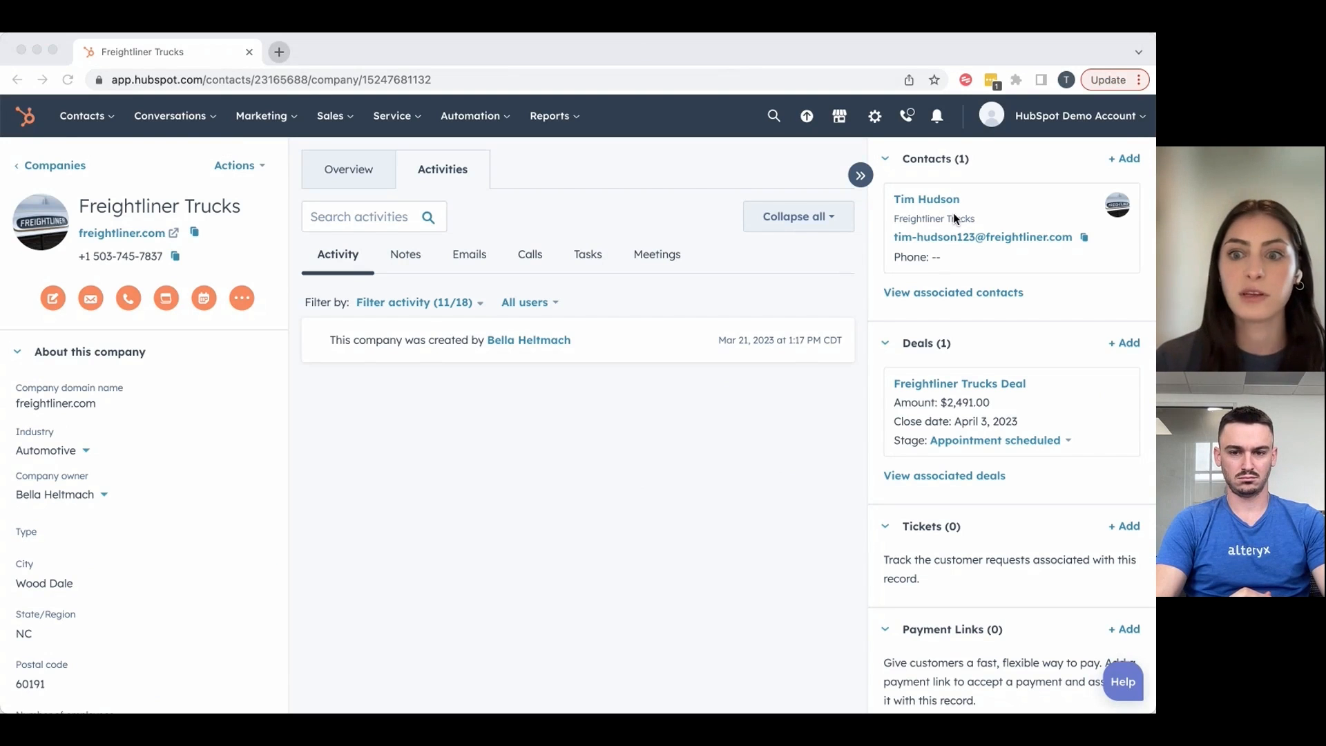
scroll(965, 366, "down", 1)
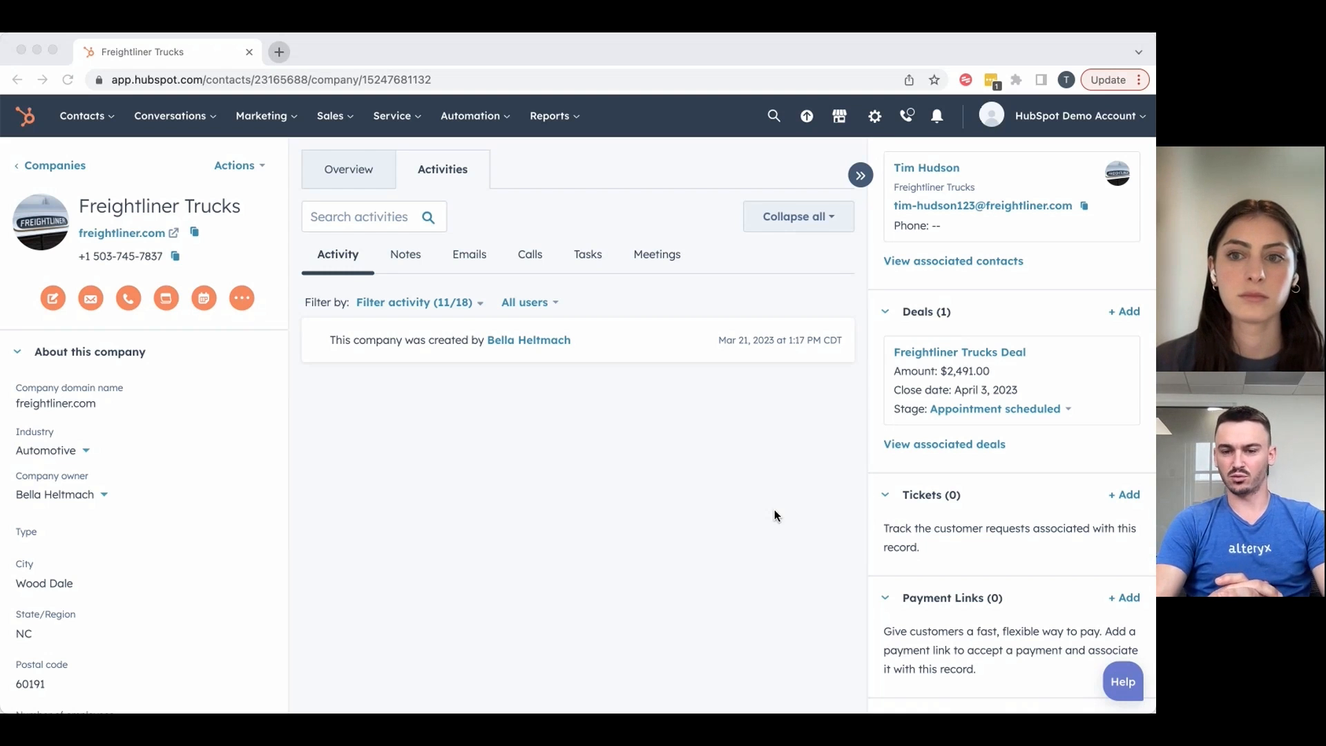
scroll(915, 427, "up", 1)
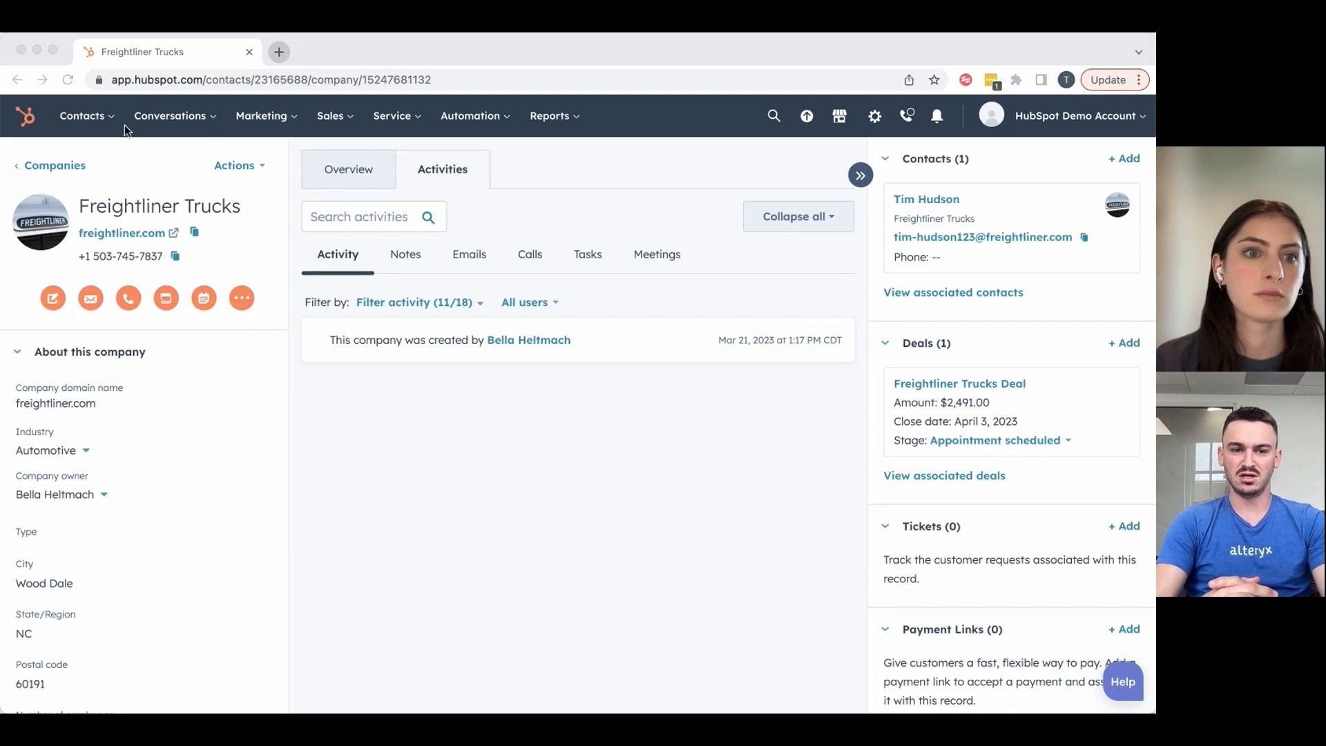
Step: Open the Coastal Construction contact's record from the list of all contacts
mouse_move(95, 121)
left_click(101, 163)
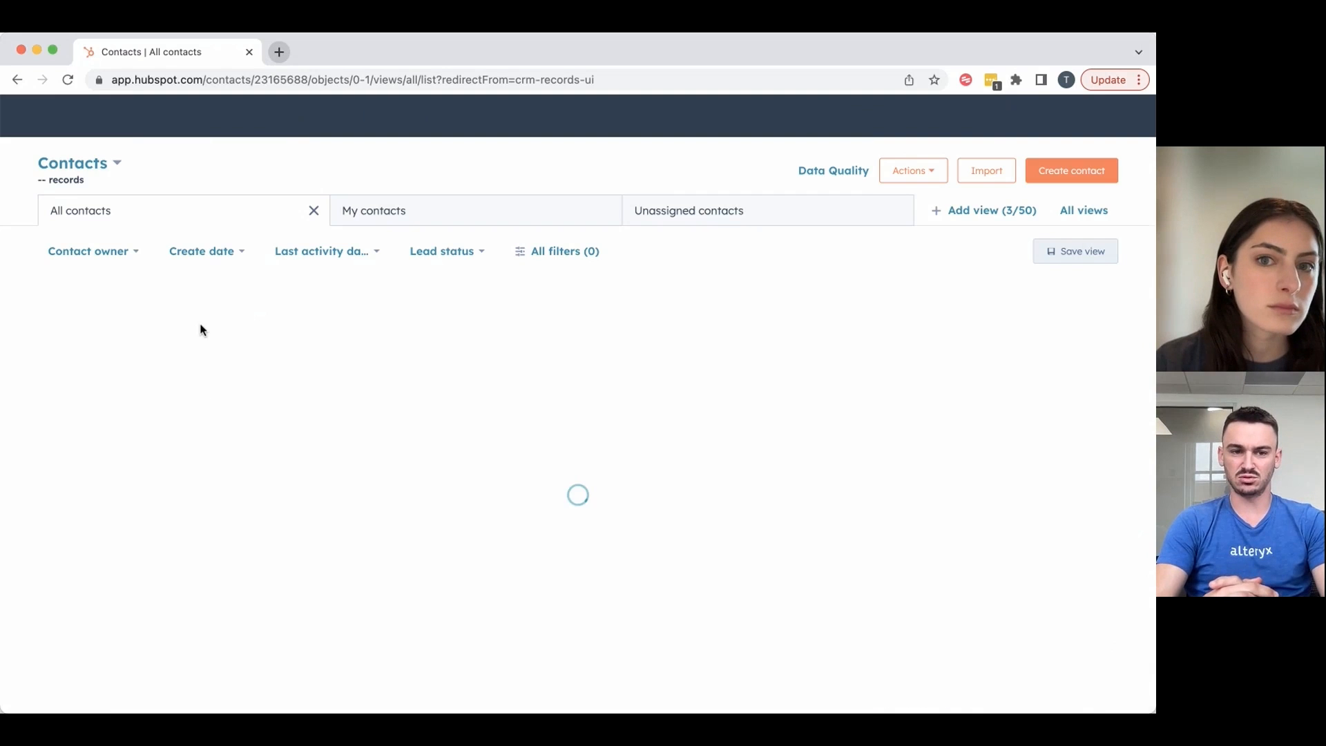
left_click(151, 362)
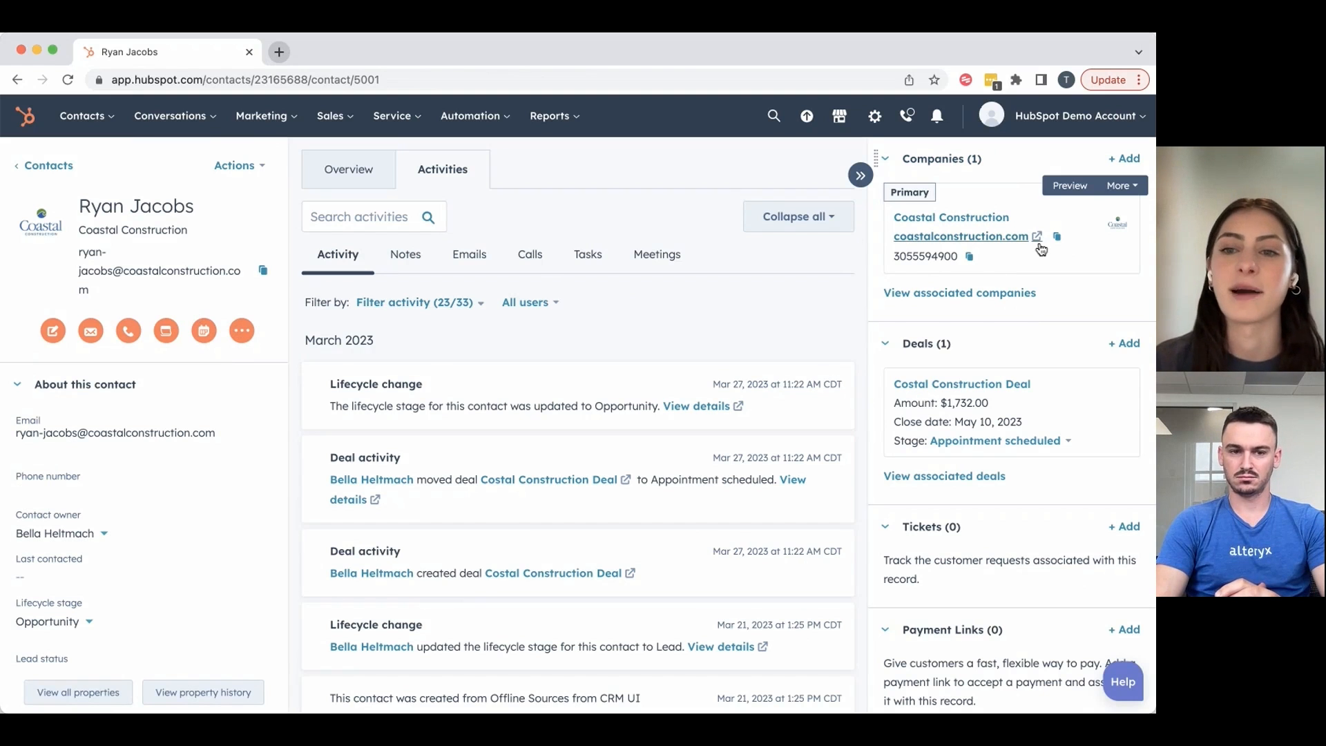
Step: Open the form for creating a new company associated with the contact and review its fields, from domain name to time zone
left_click(1121, 160)
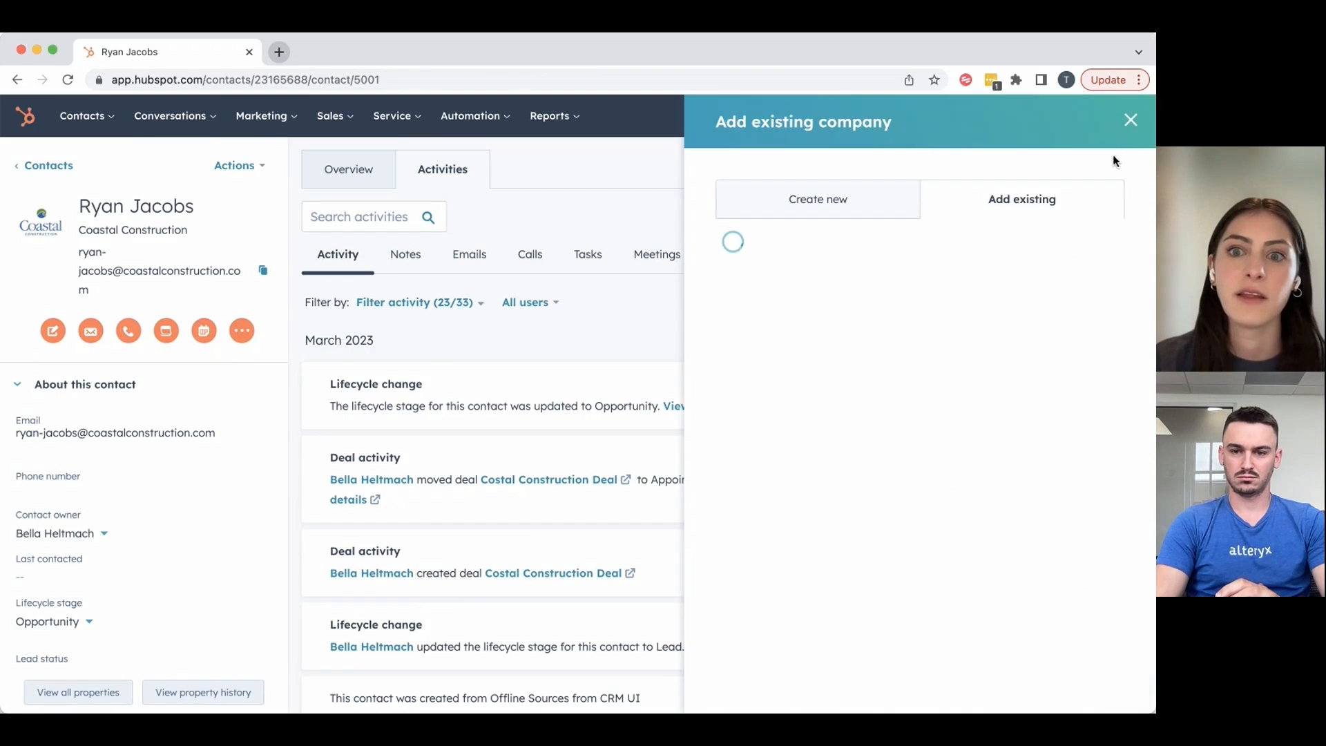
left_click(836, 193)
left_click(843, 212)
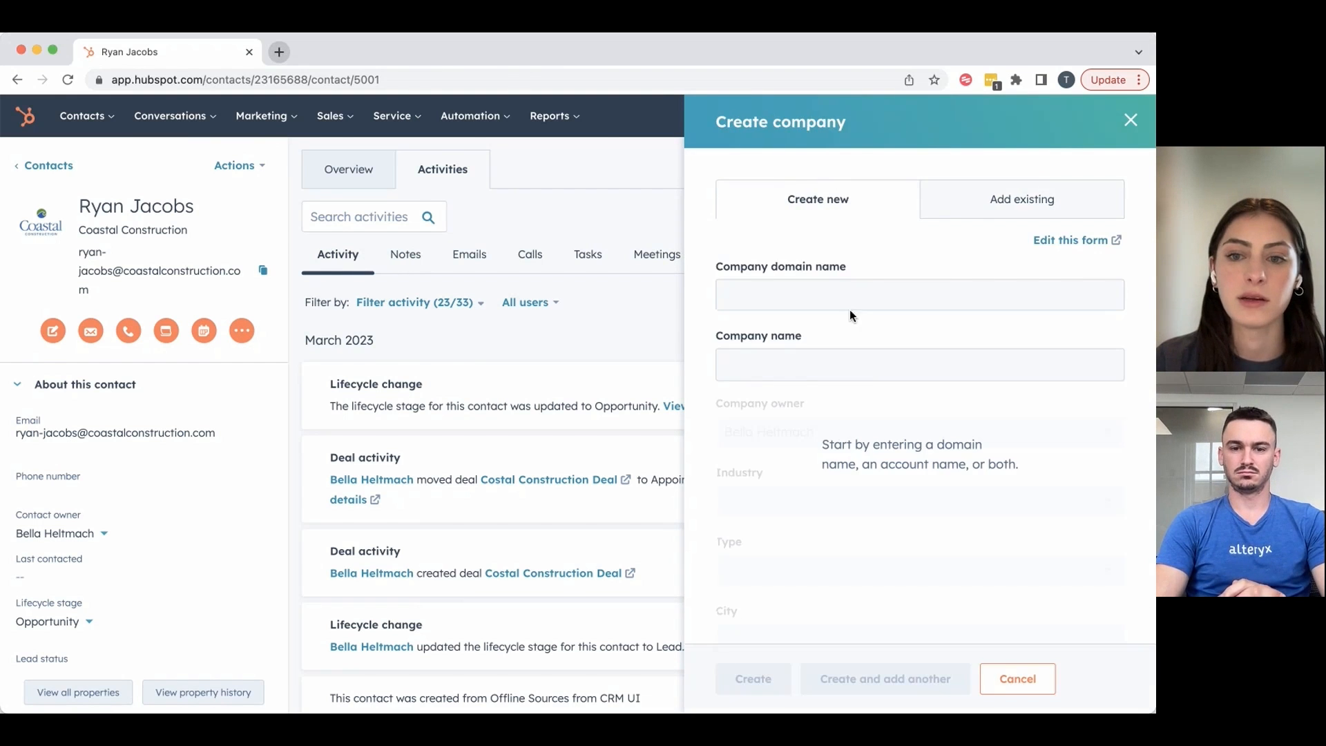
left_click(837, 295)
left_click(732, 346)
left_click(832, 283)
left_click(703, 312)
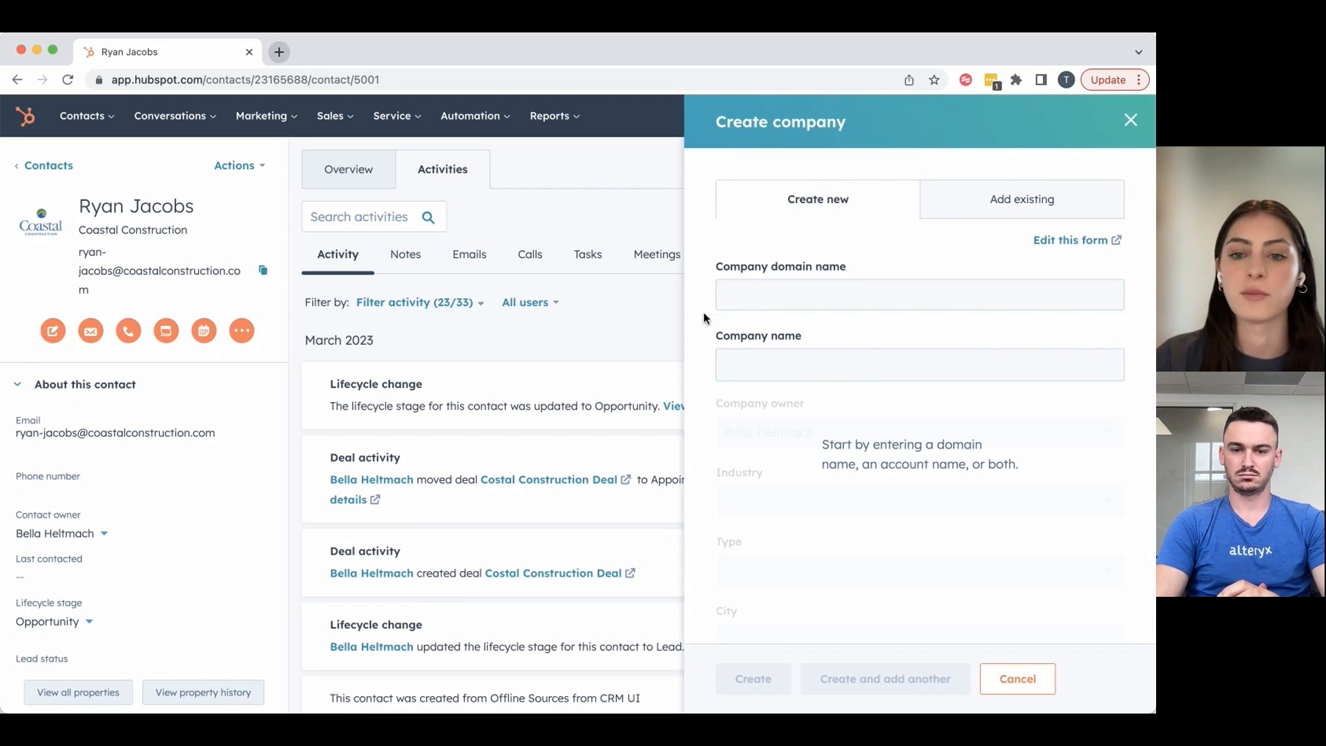
scroll(850, 503, "down", 5)
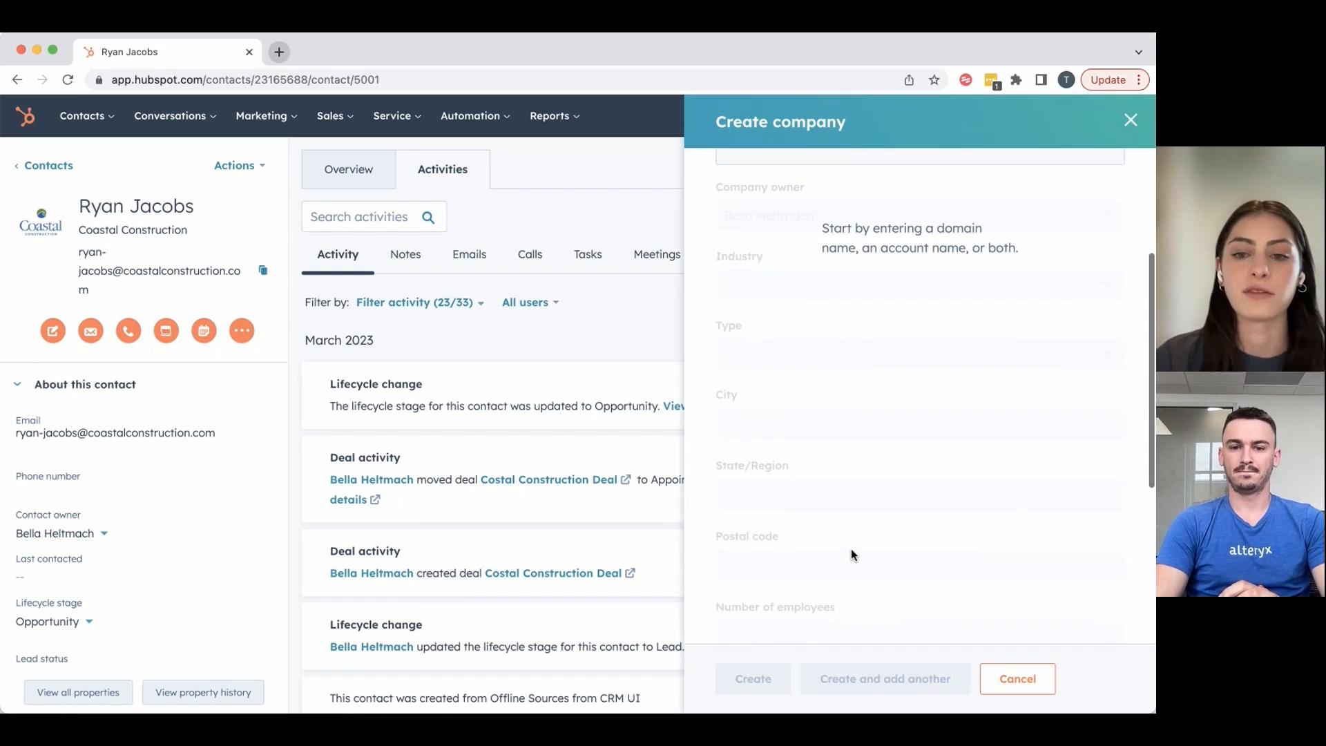
scroll(851, 548, "down", 1)
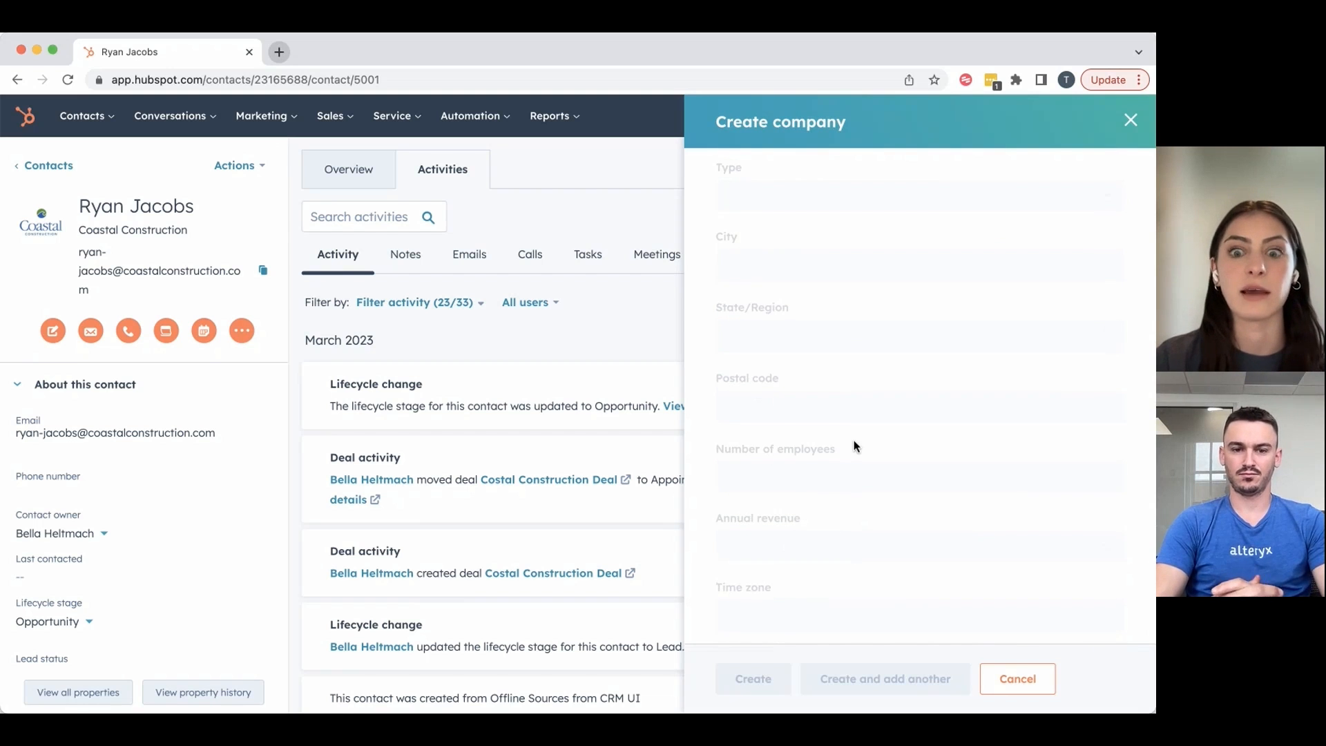
scroll(854, 440, "down", 2)
scroll(854, 441, "up", 10)
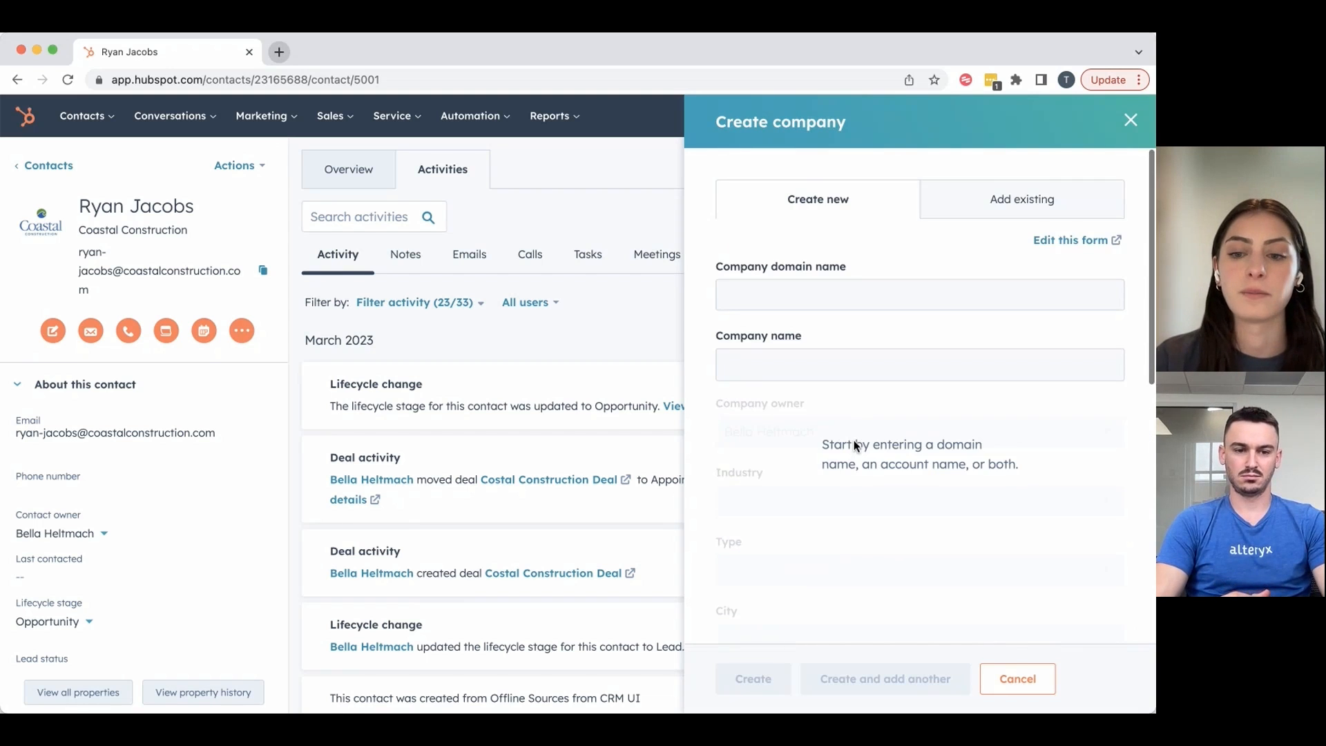
Step: Search the existing companies for "fr" as possible associations, and close the form without adding one
left_click(981, 202)
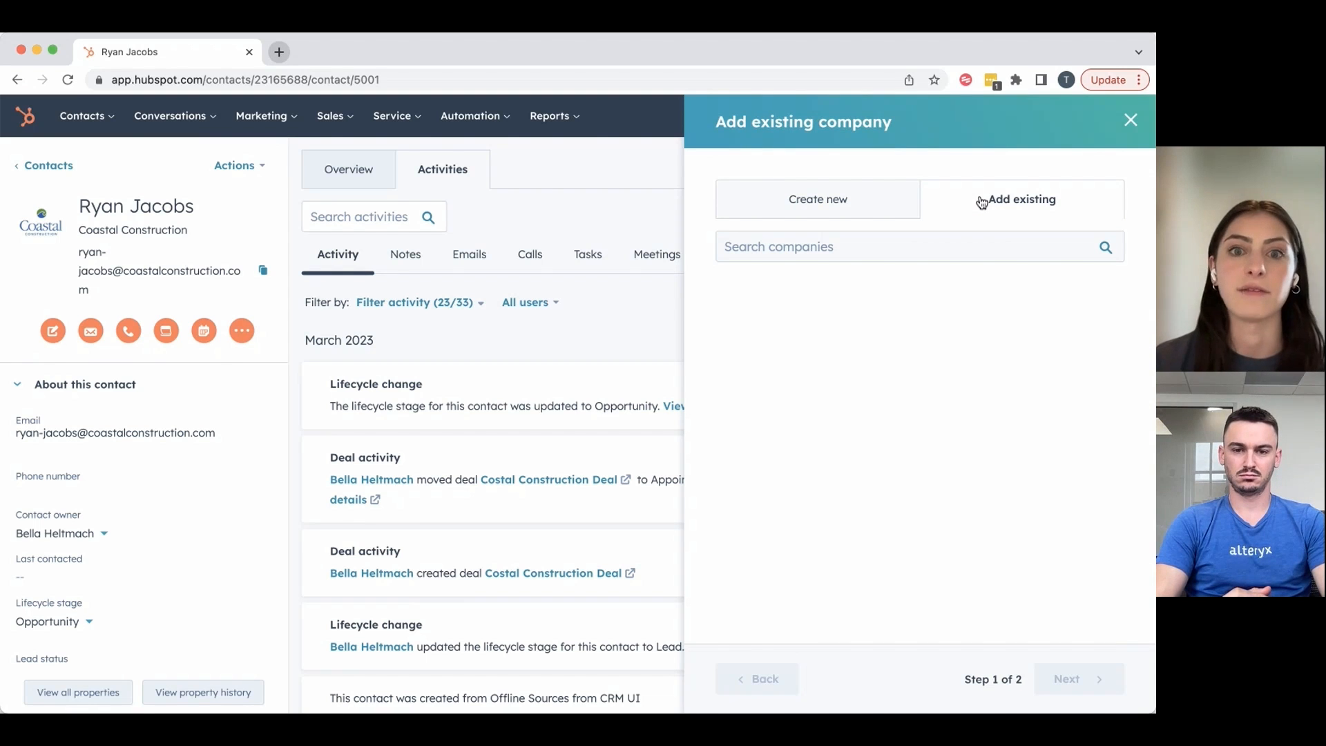
left_click(897, 242)
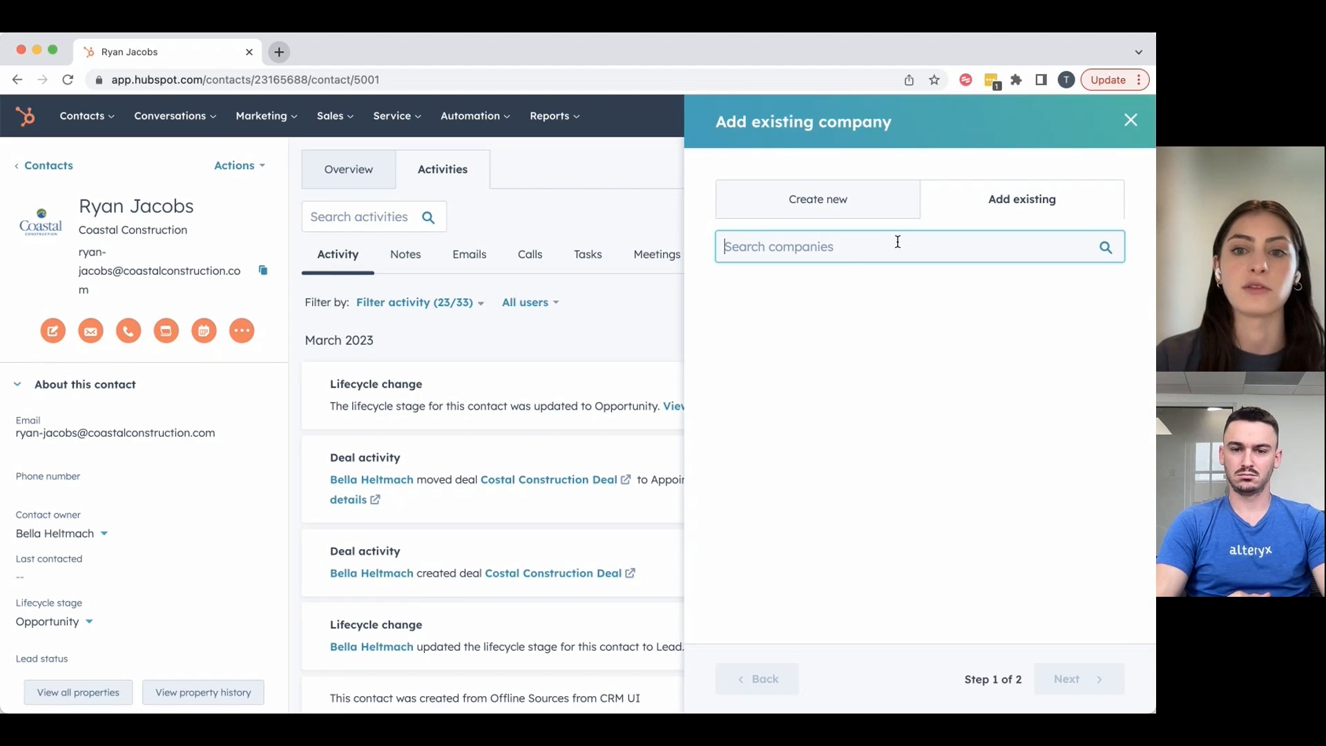
type("fr")
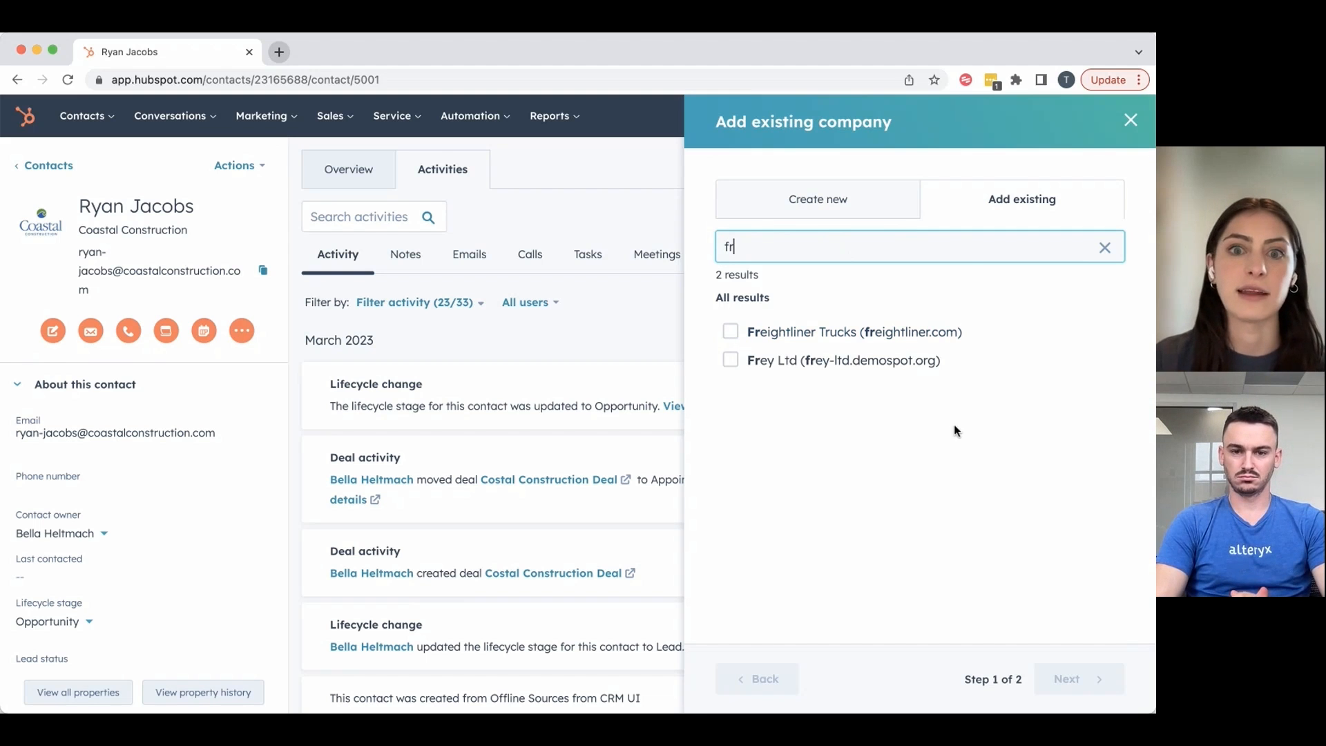
left_click(1130, 120)
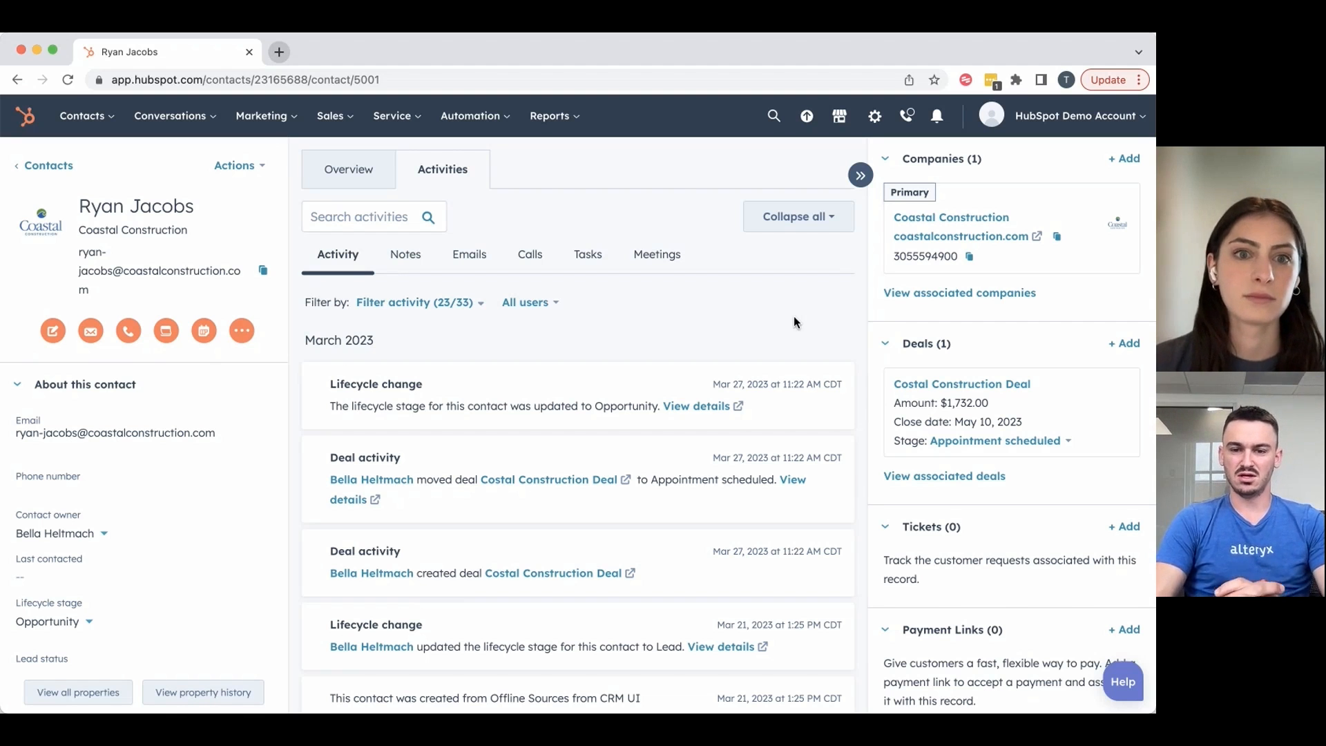
left_click(531, 49)
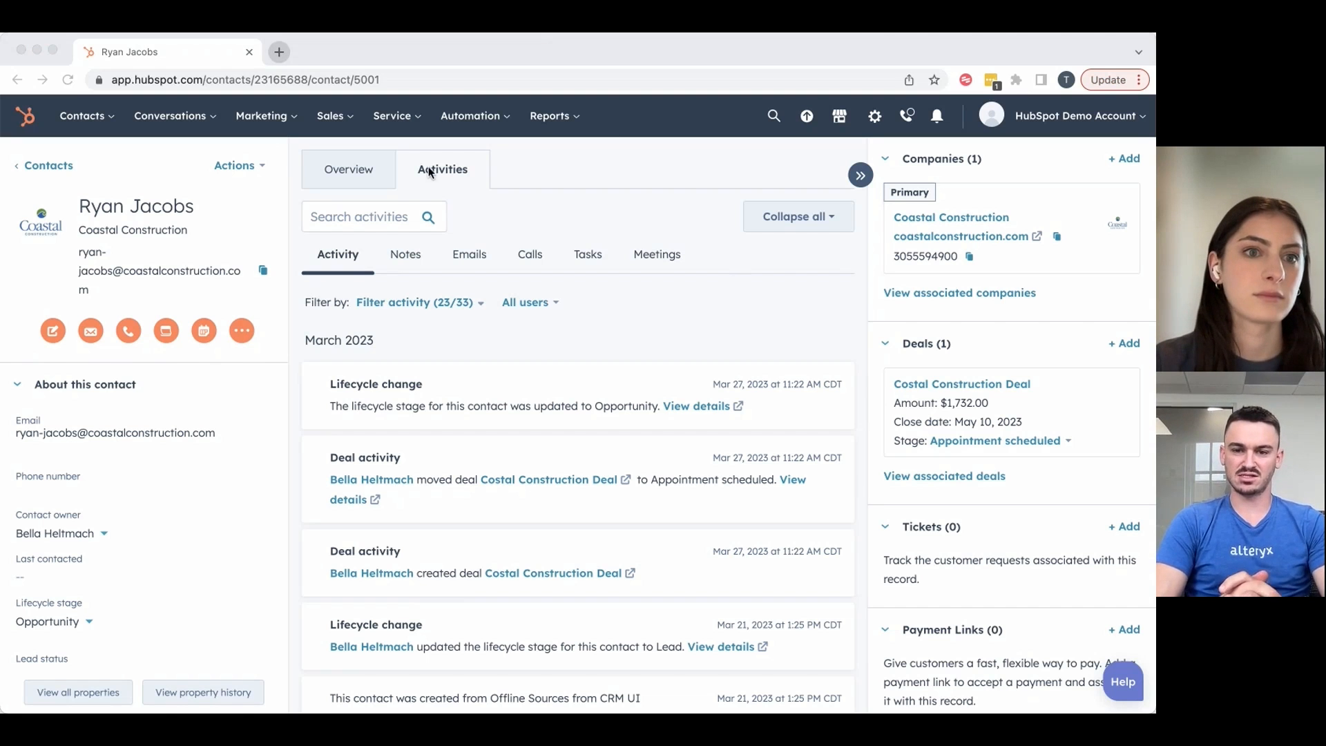
left_click(534, 159)
left_click(858, 46)
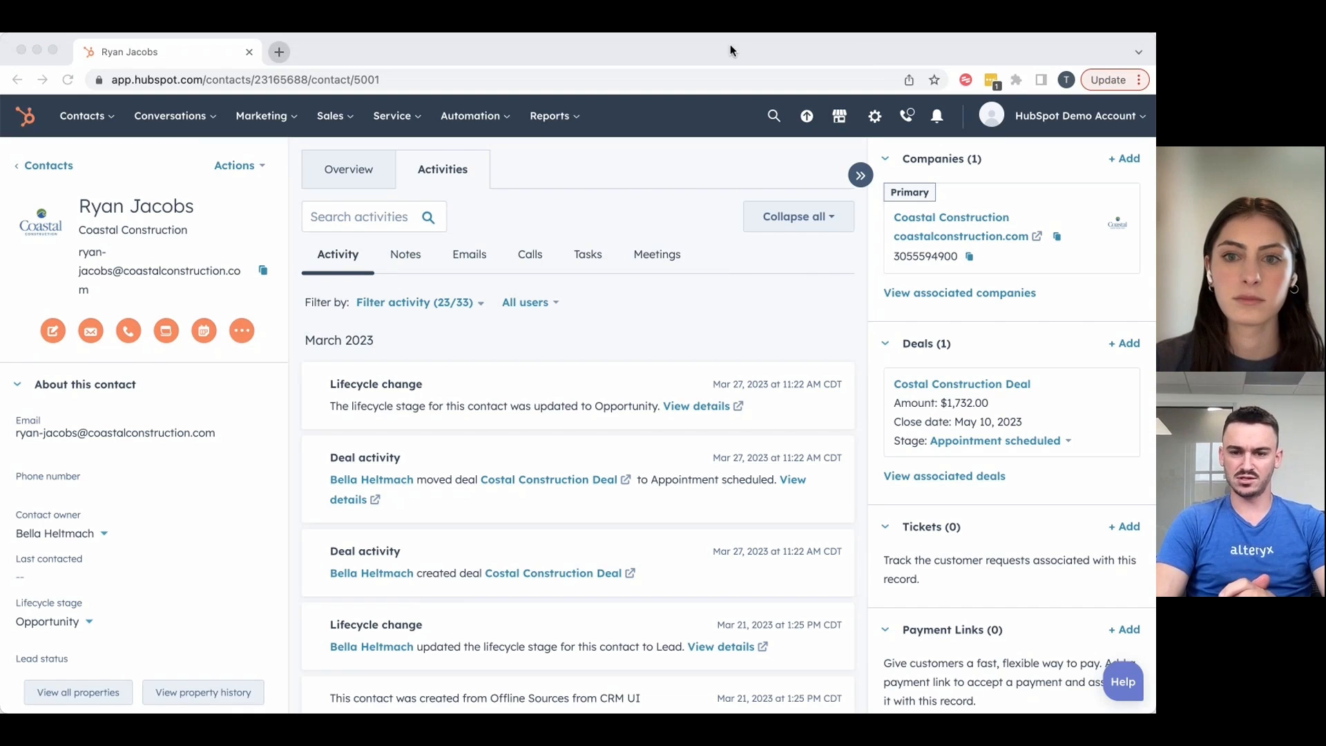
left_click(771, 304)
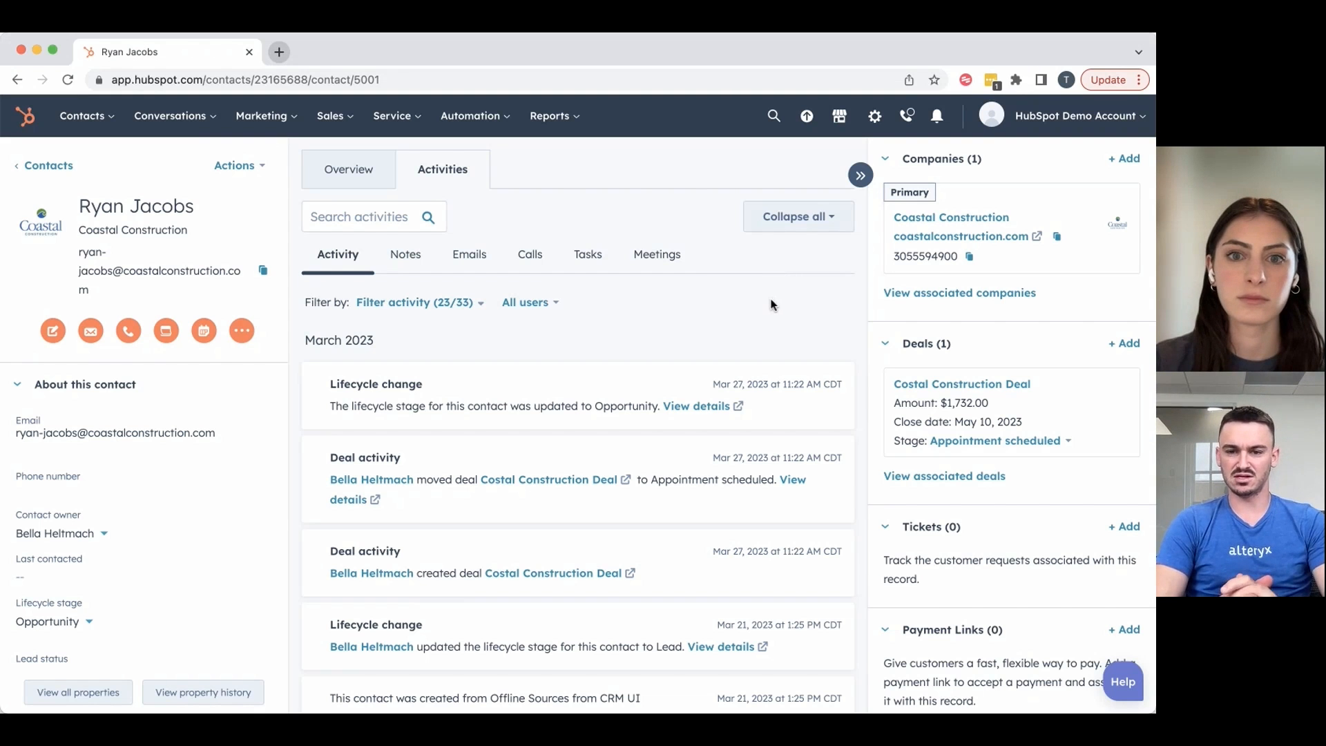
Step: Open the Costal Construction Deal record from the list of all deals
mouse_move(925, 373)
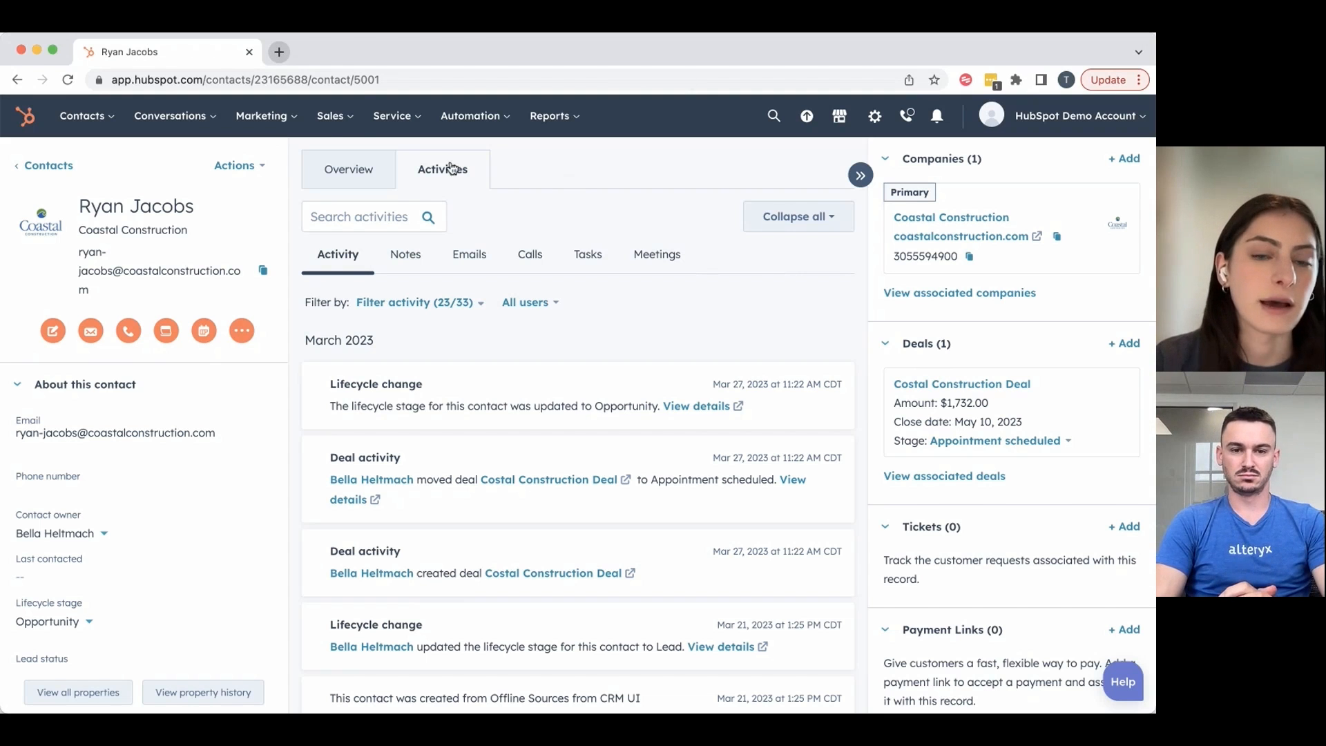
left_click(330, 116)
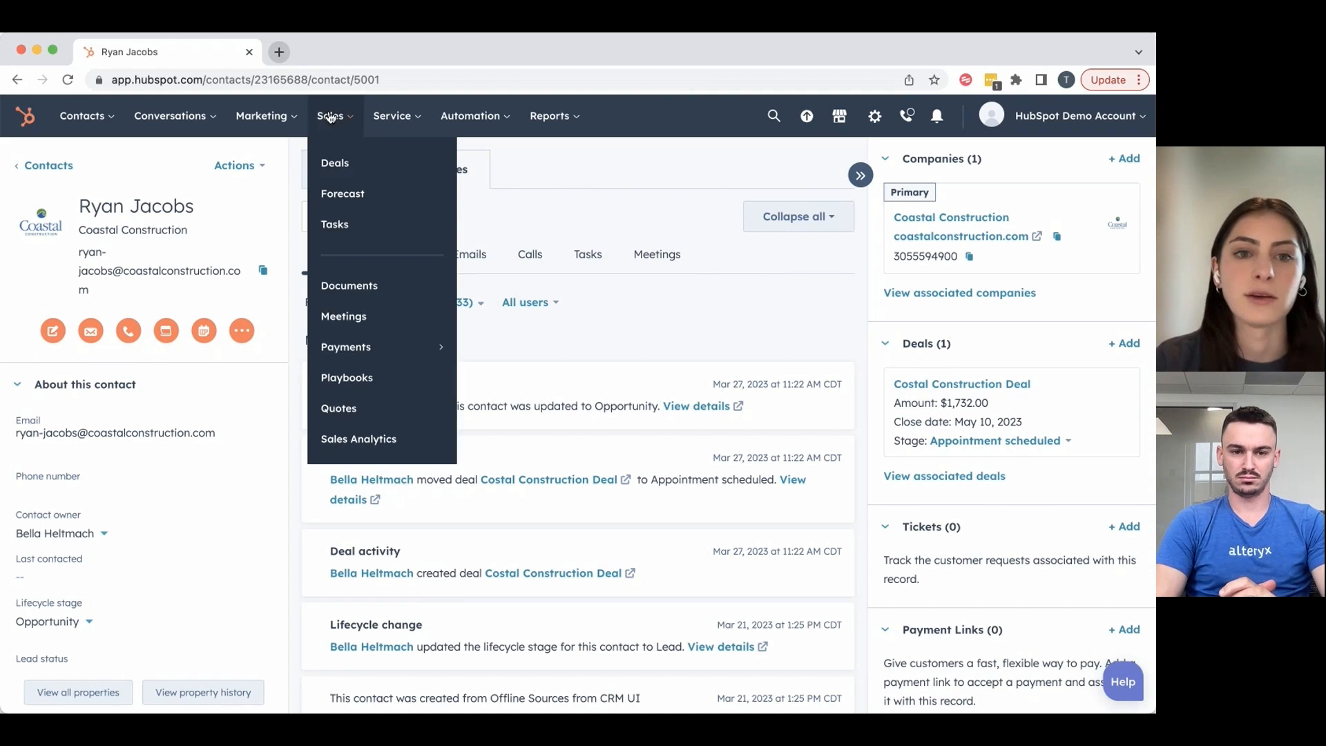
left_click(371, 163)
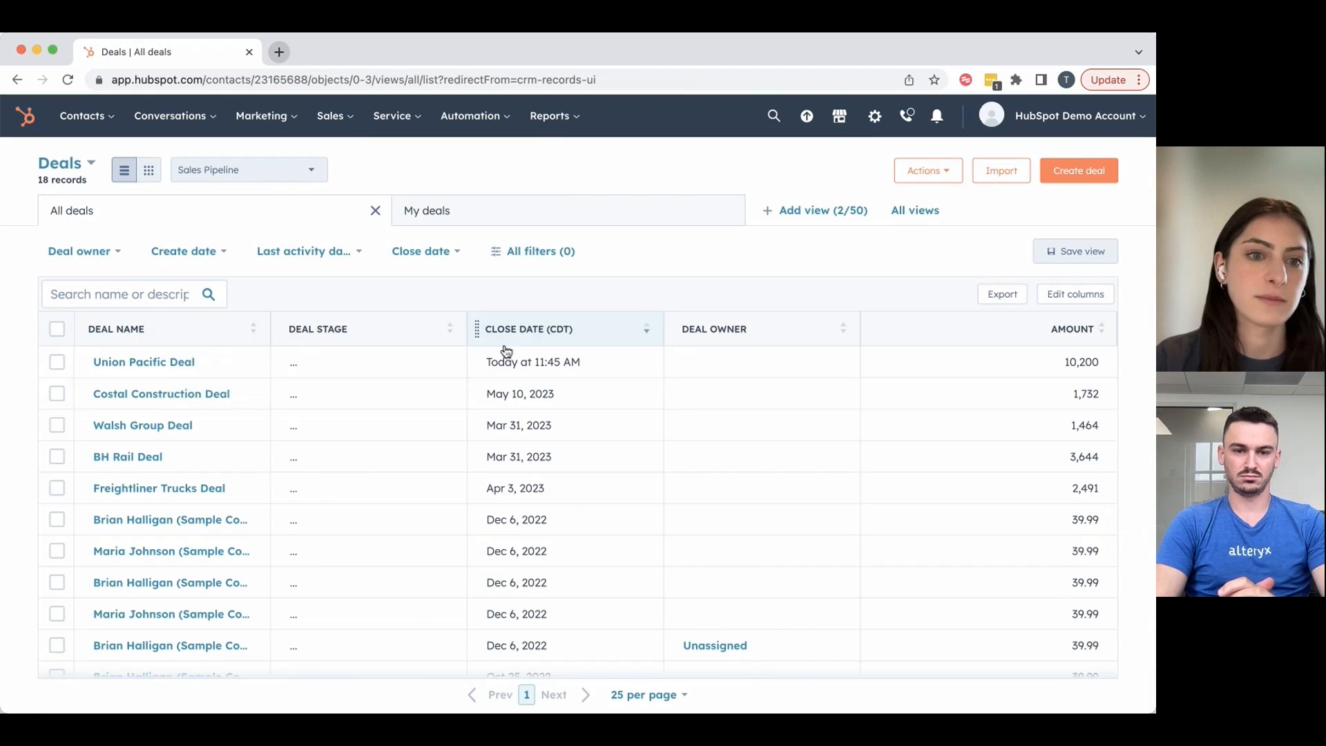
left_click(118, 395)
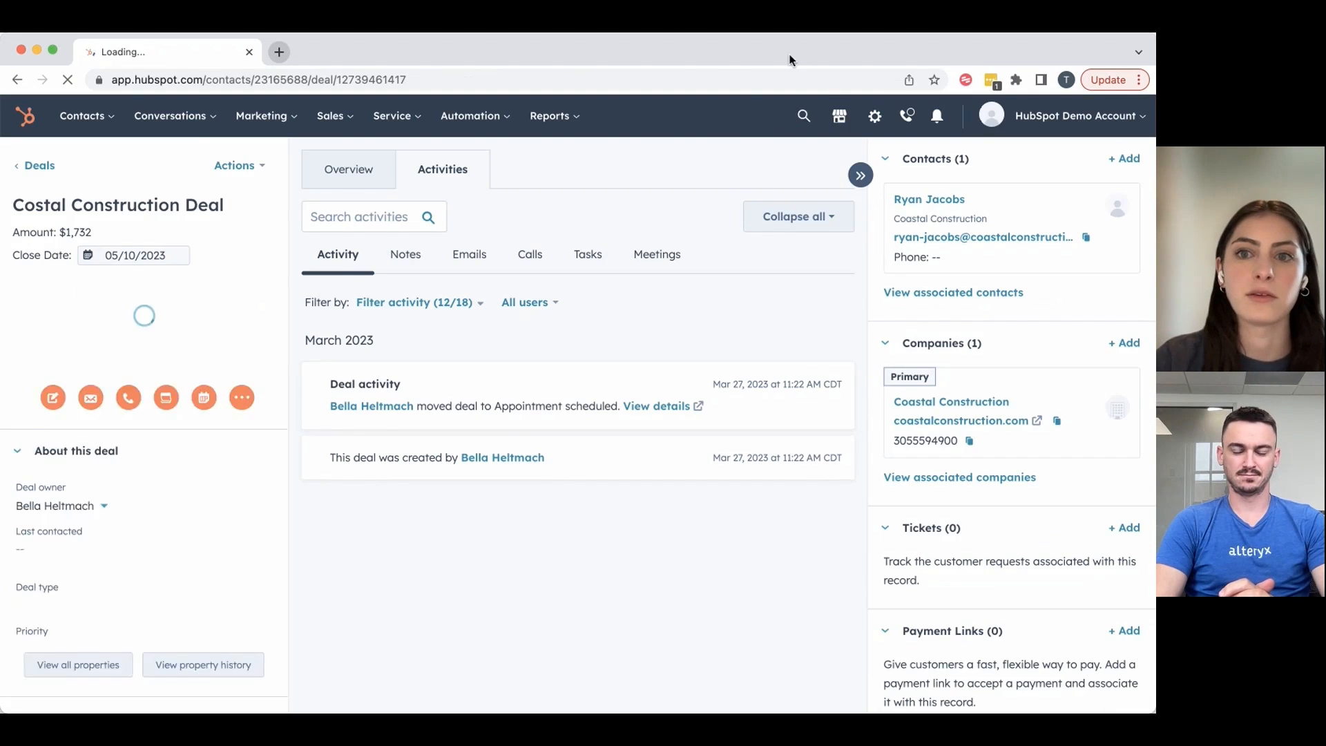
Step: Add a new quote to the Costal Construction Deal and choose the Basic quote template
scroll(1013, 402, "down", 1)
scroll(1013, 401, "down", 15)
scroll(1013, 402, "down", 12)
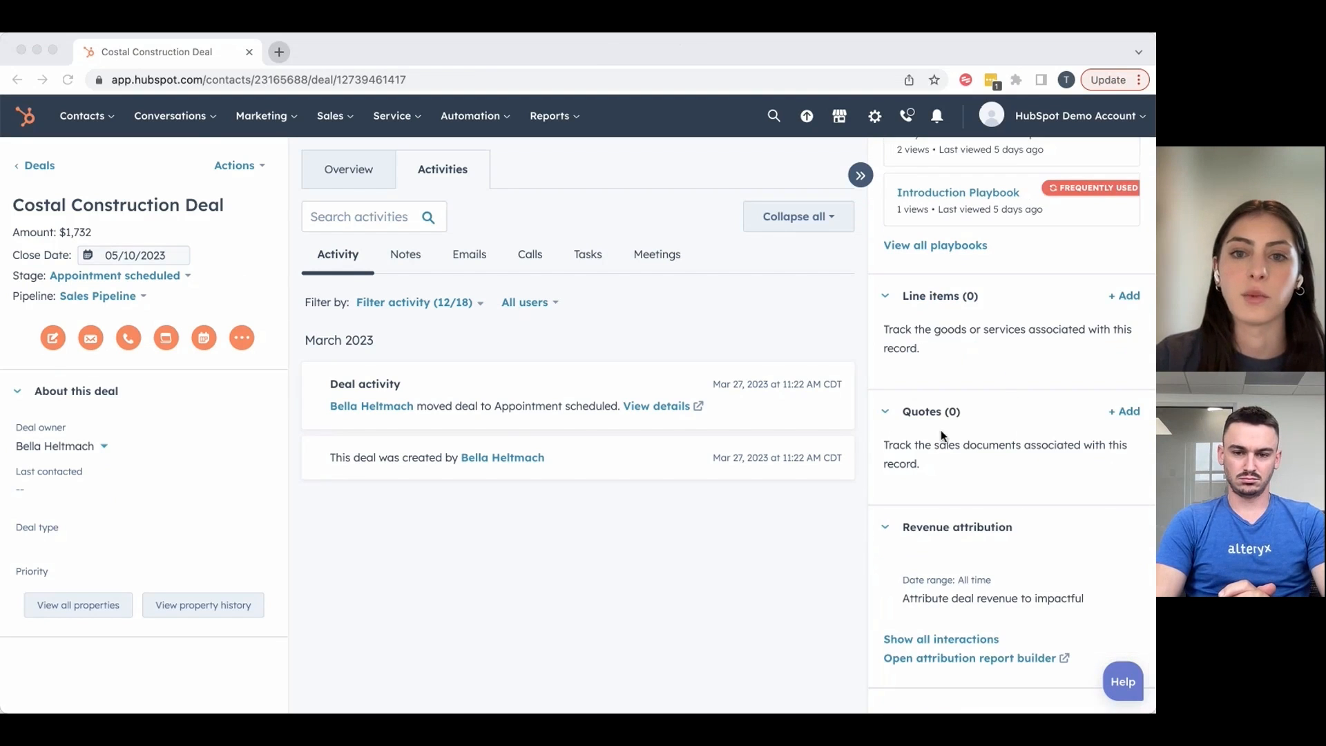
left_click(1012, 429)
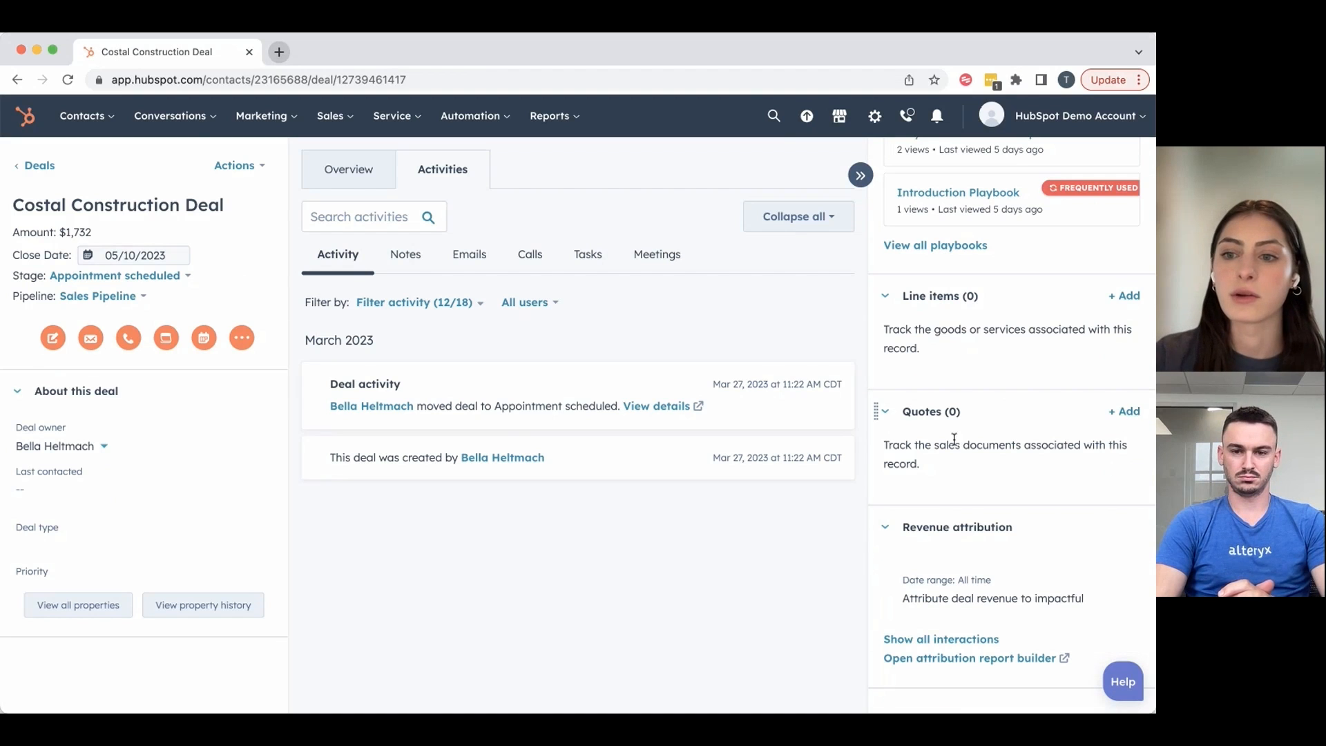
left_click(1124, 412)
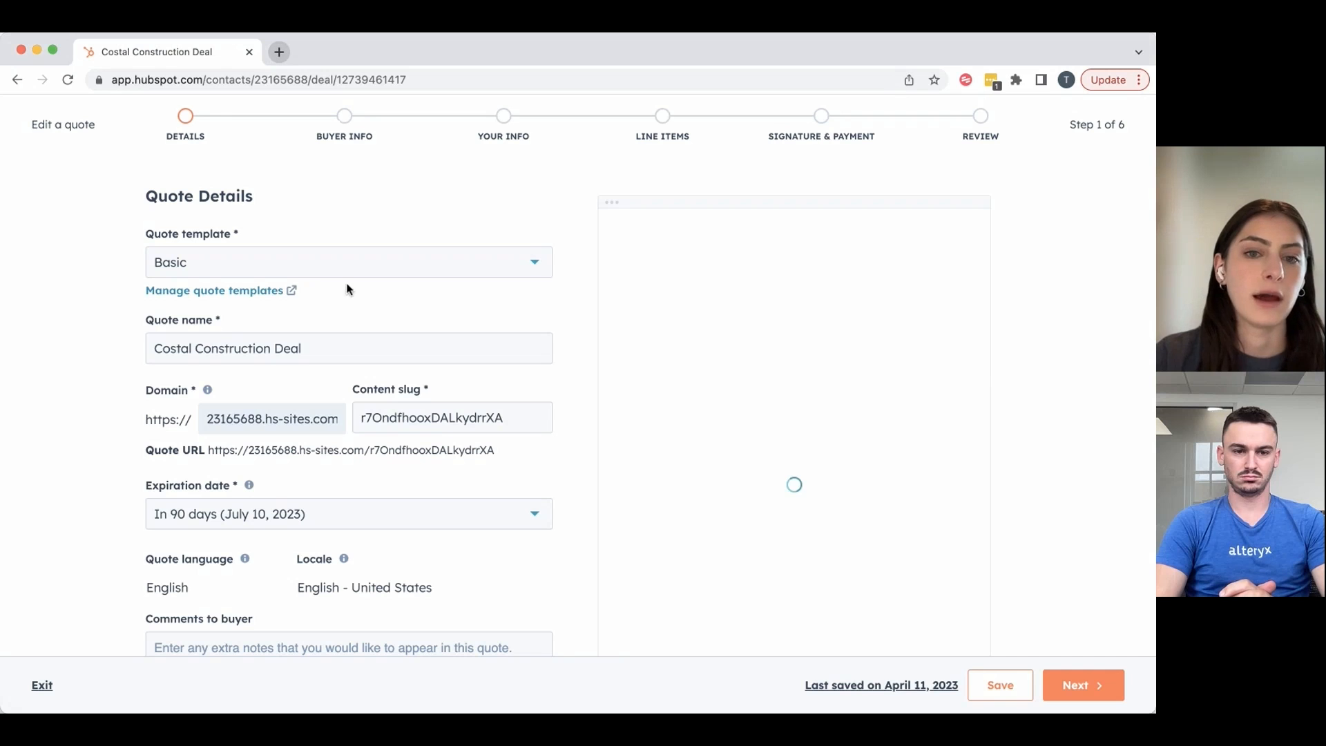
left_click(397, 269)
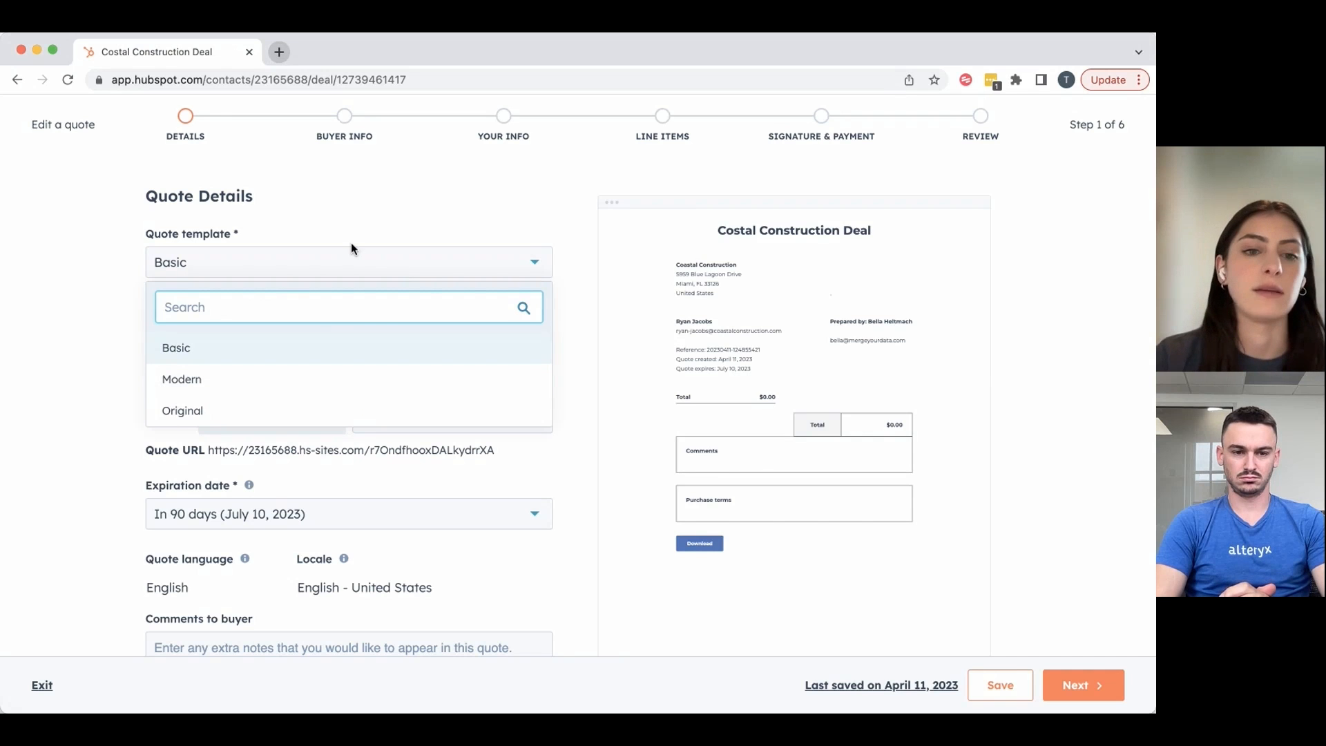
left_click(317, 352)
Step: Review the quote's expiration date, language, comments and purchase terms, and continue to the buyer information
scroll(591, 355, "down", 3)
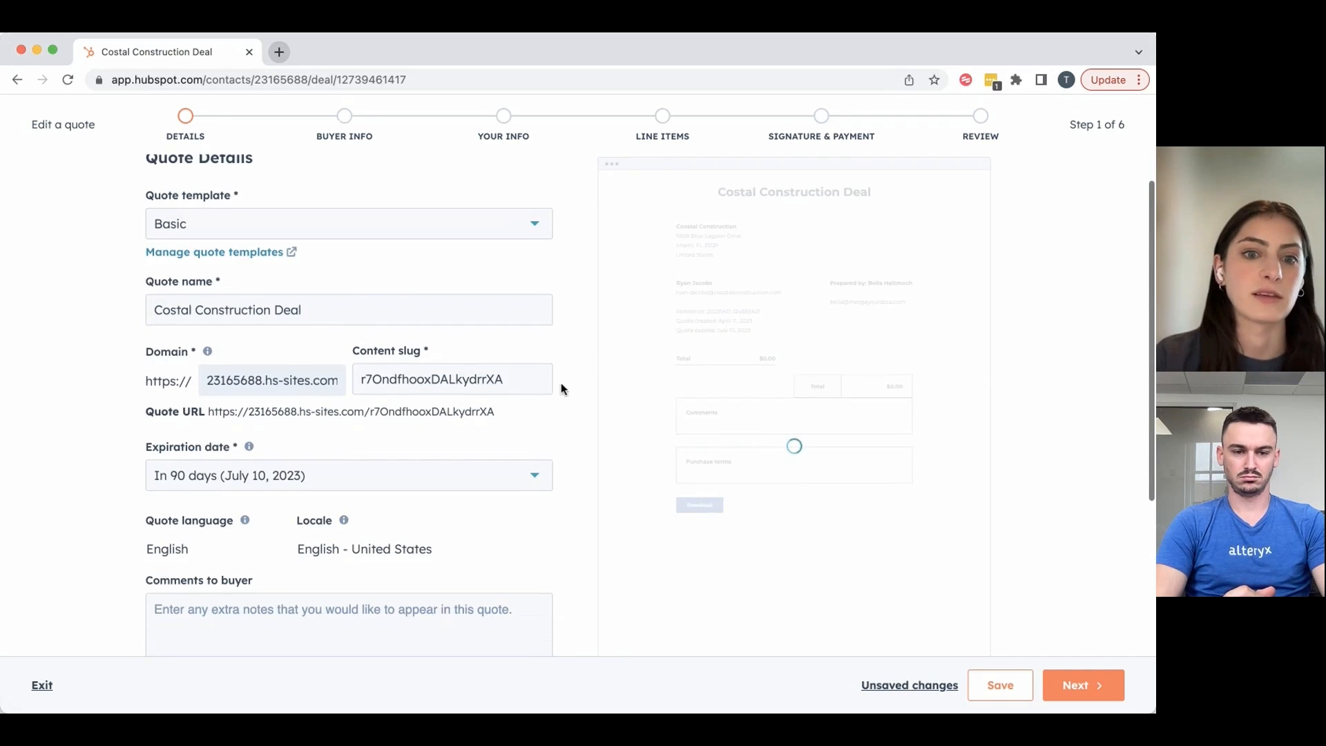
scroll(566, 466, "down", 2)
scroll(570, 415, "down", 4)
scroll(598, 347, "up", 3)
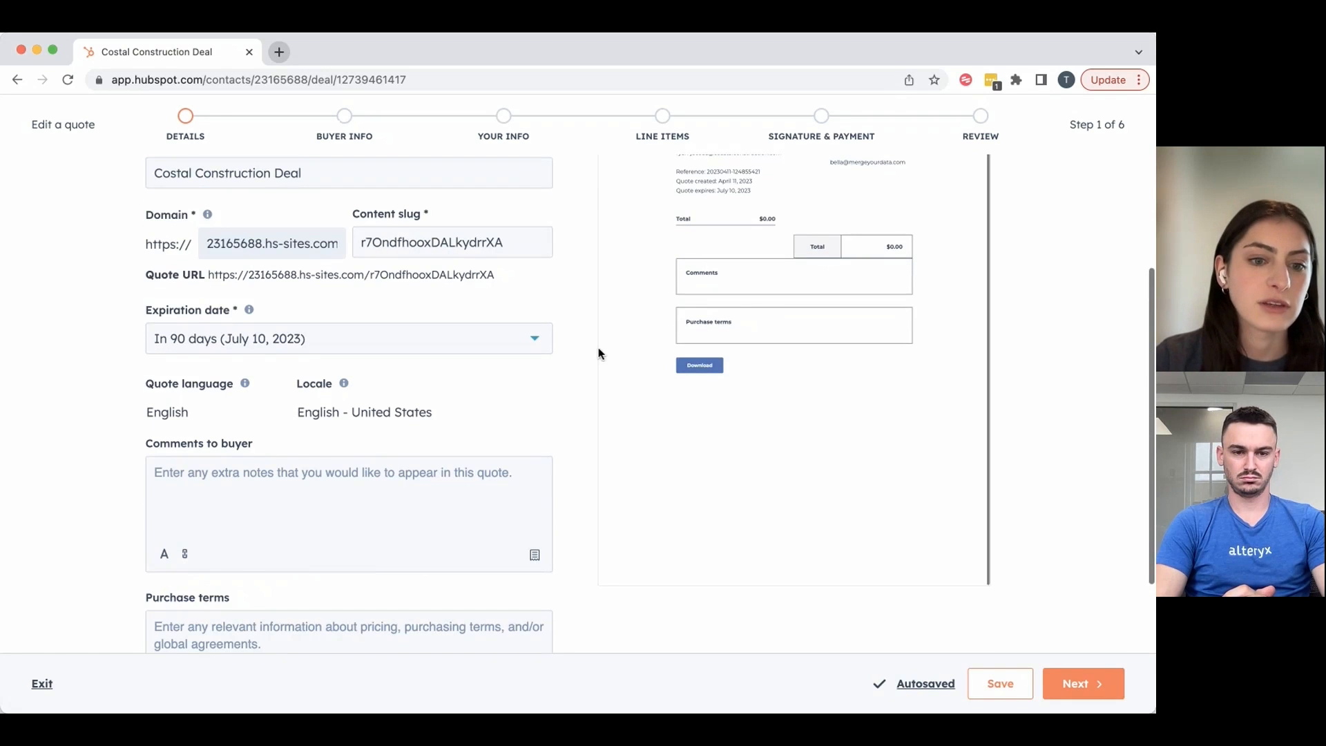
scroll(570, 424, "down", 3)
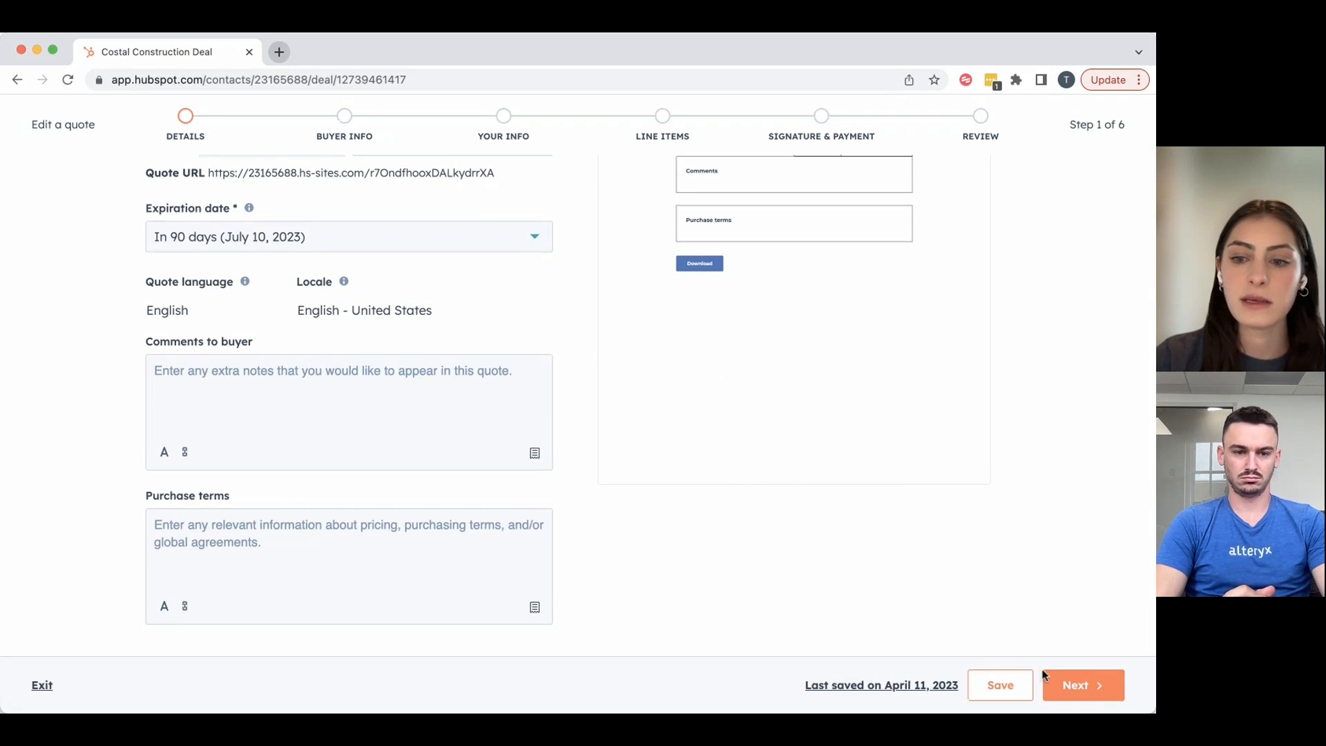
left_click(1095, 684)
Step: Check the buyer contact and company included in the quote, and continue to the seller's own information
scroll(500, 314, "up", 4)
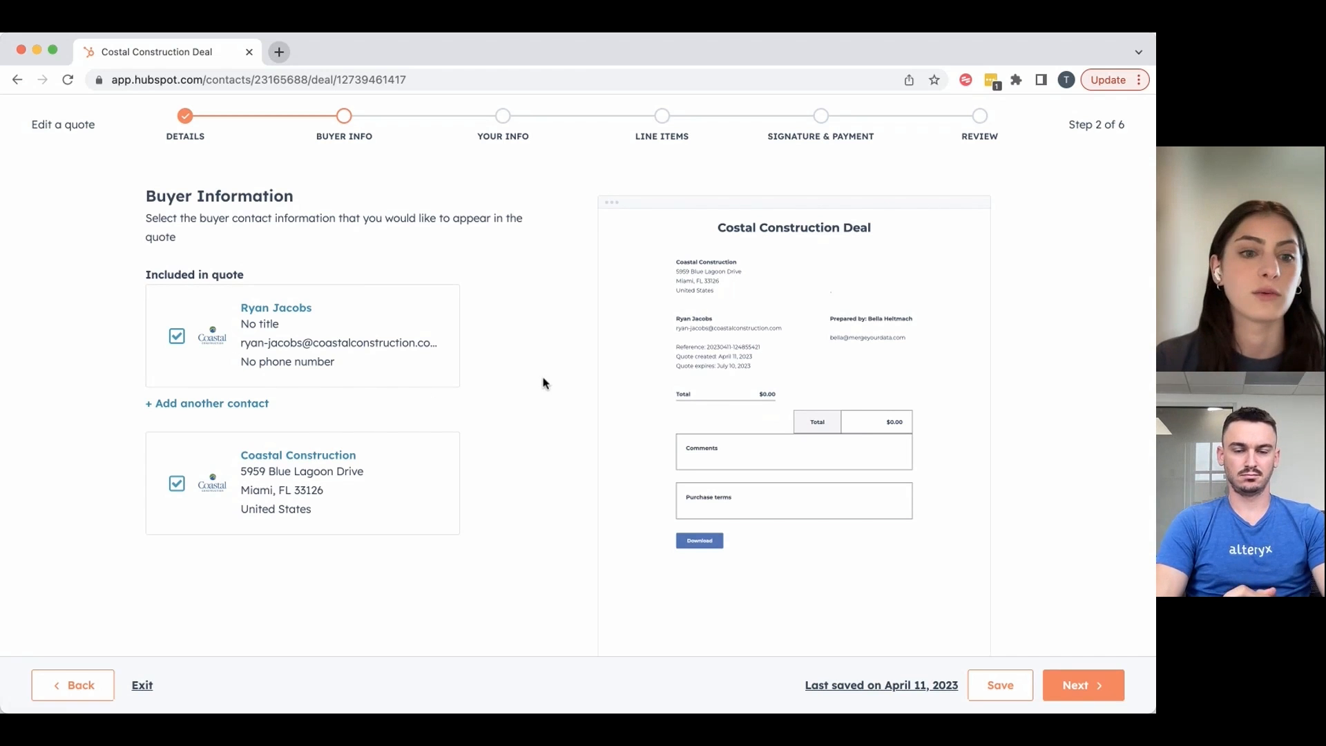
scroll(532, 440, "down", 1)
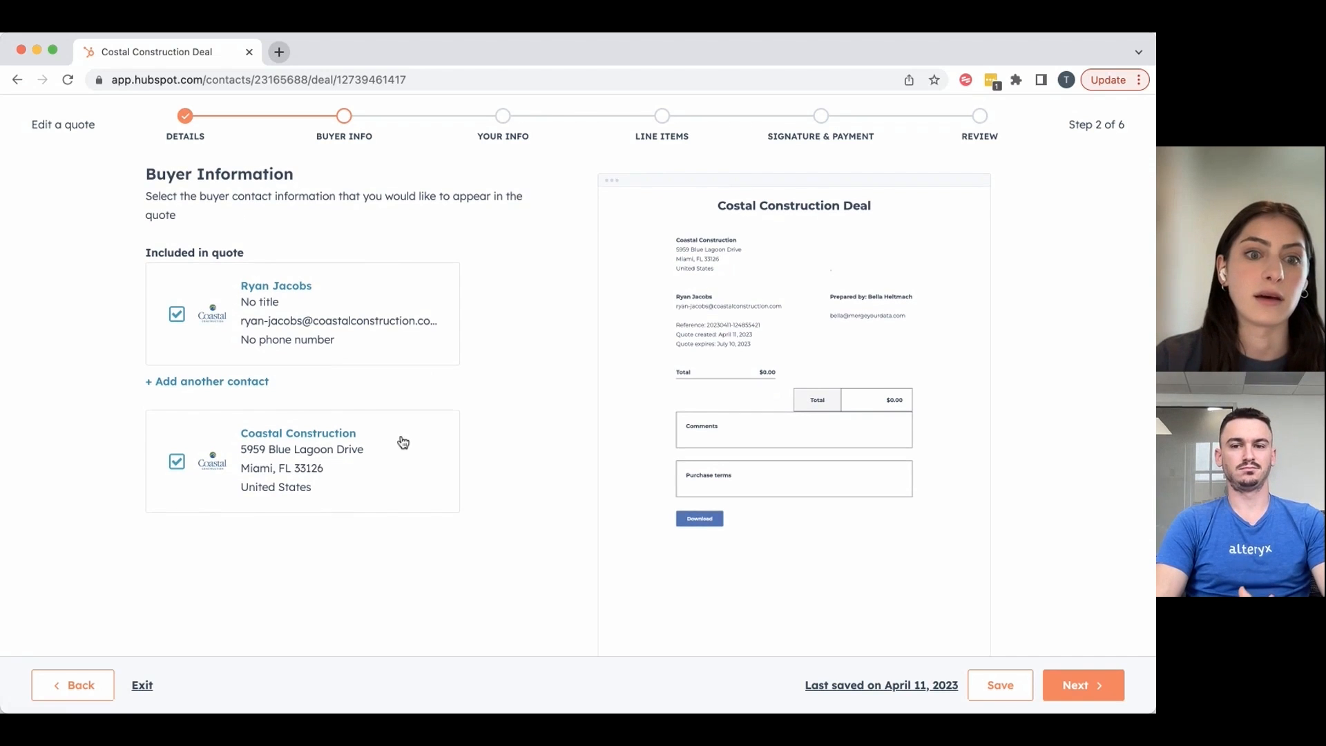
scroll(457, 474, "down", 1)
scroll(469, 435, "down", 4)
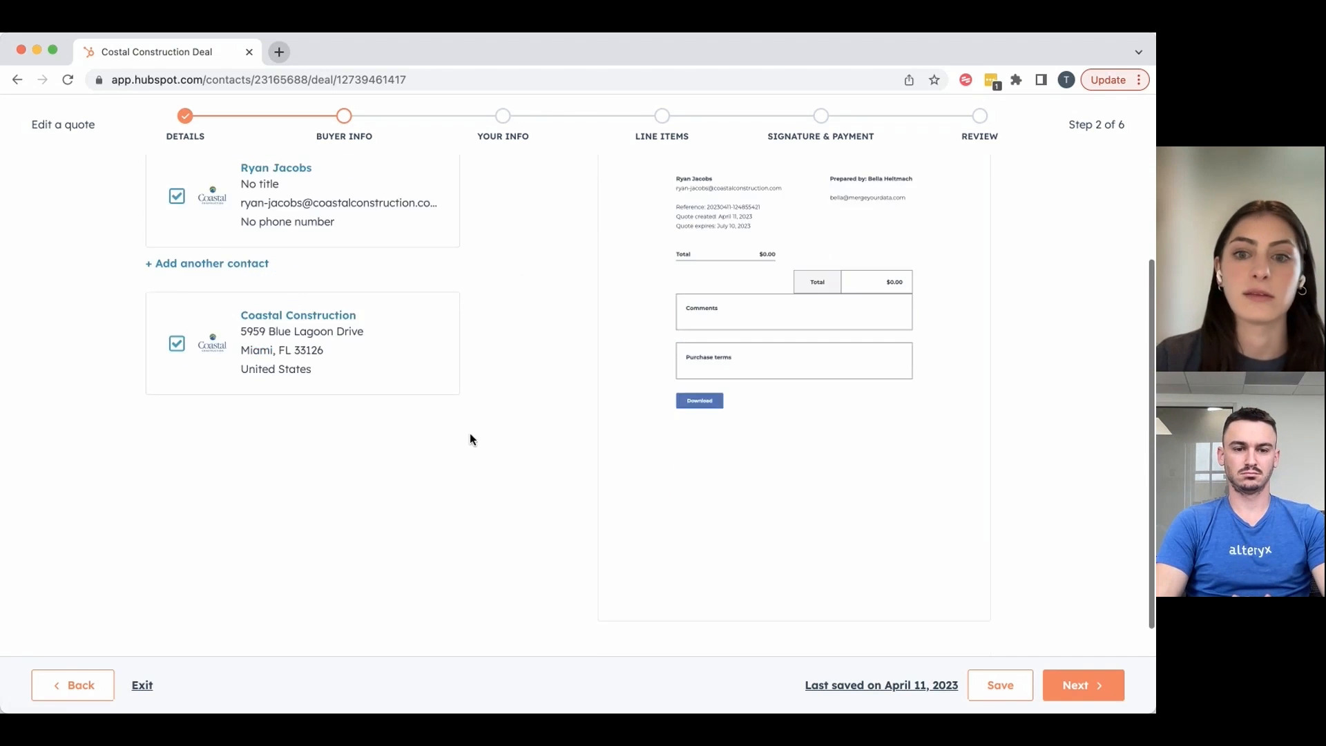
scroll(469, 440, "down", 1)
left_click(1082, 685)
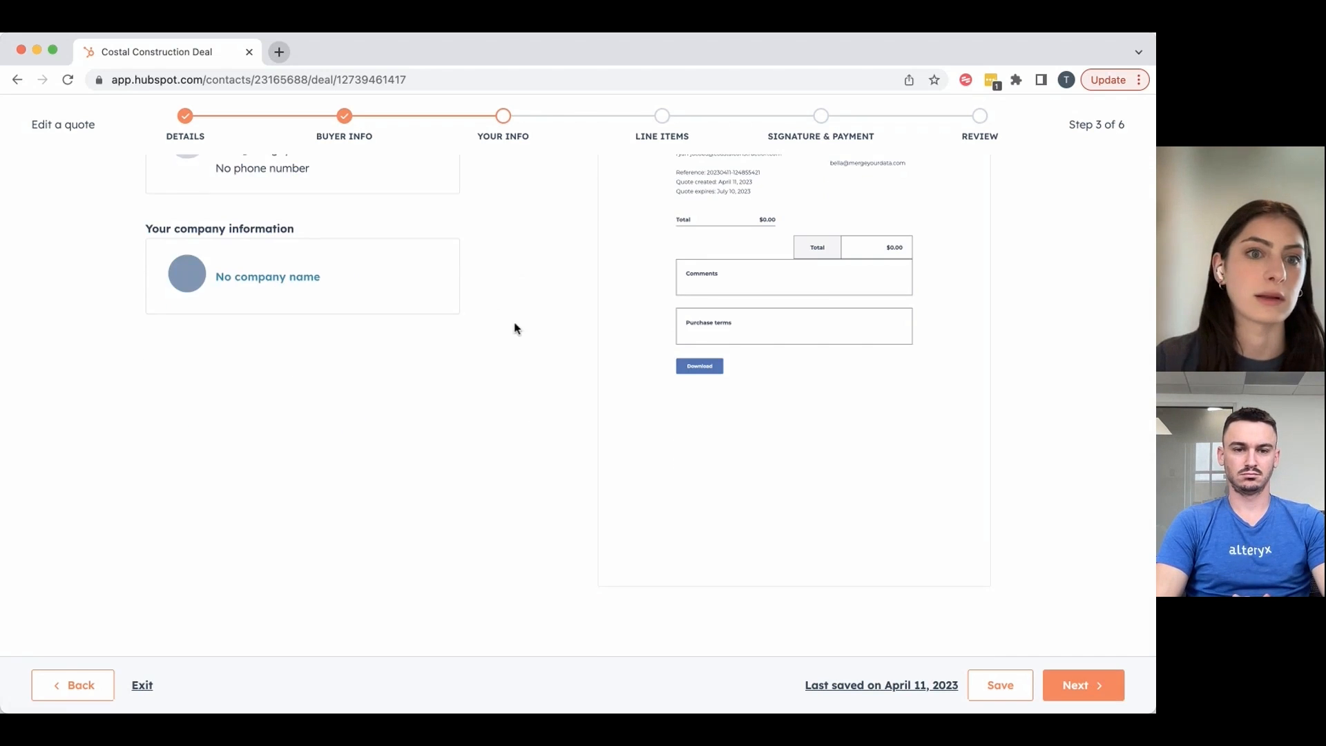
scroll(500, 313, "up", 5)
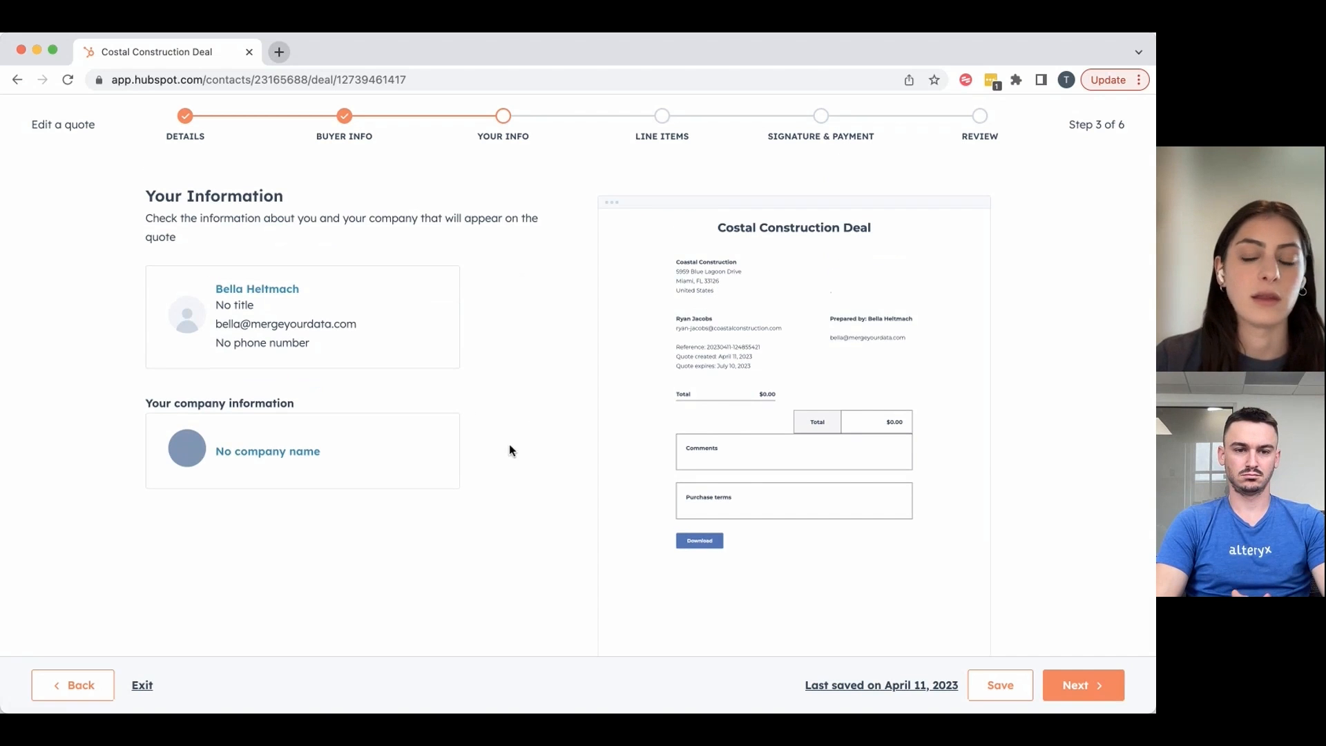
Step: Continue to the quote's line items and add Residential Walkway Snow Mat and Door Mat from the product library
left_click(1080, 686)
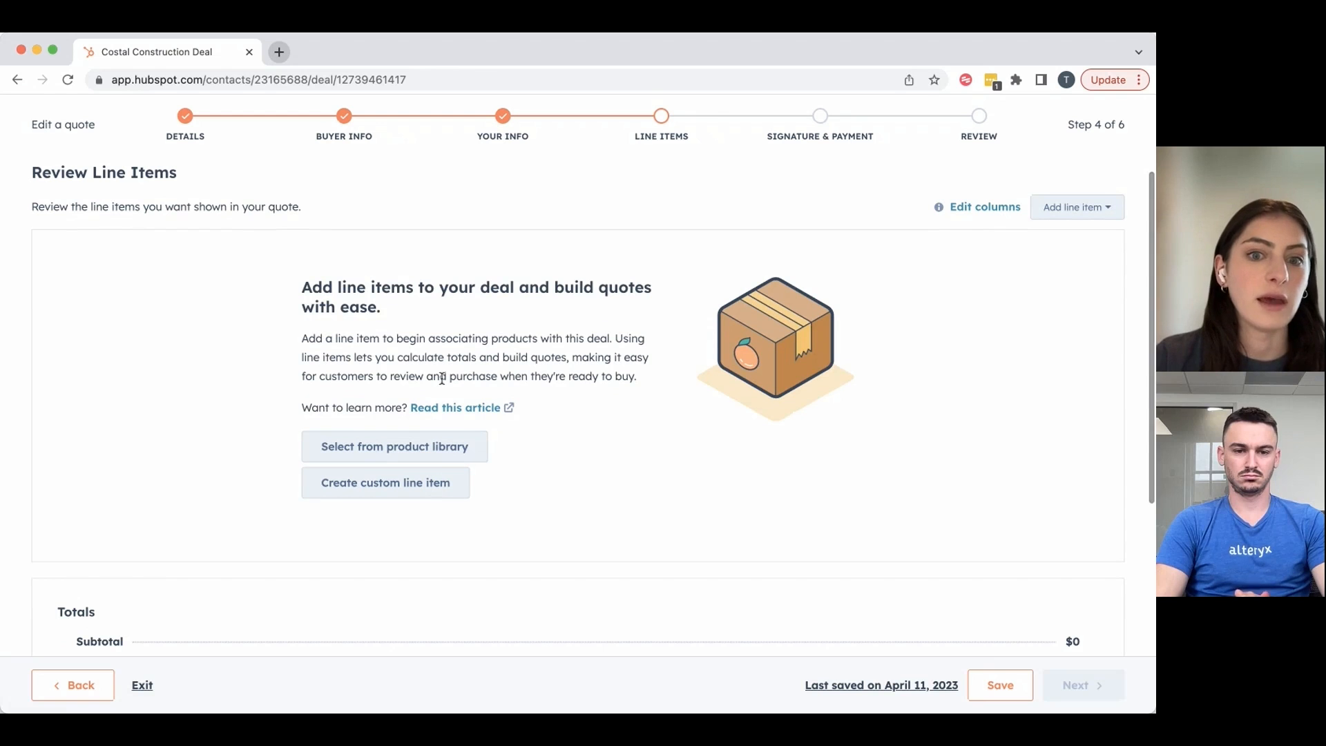
left_click(922, 87)
left_click(285, 435)
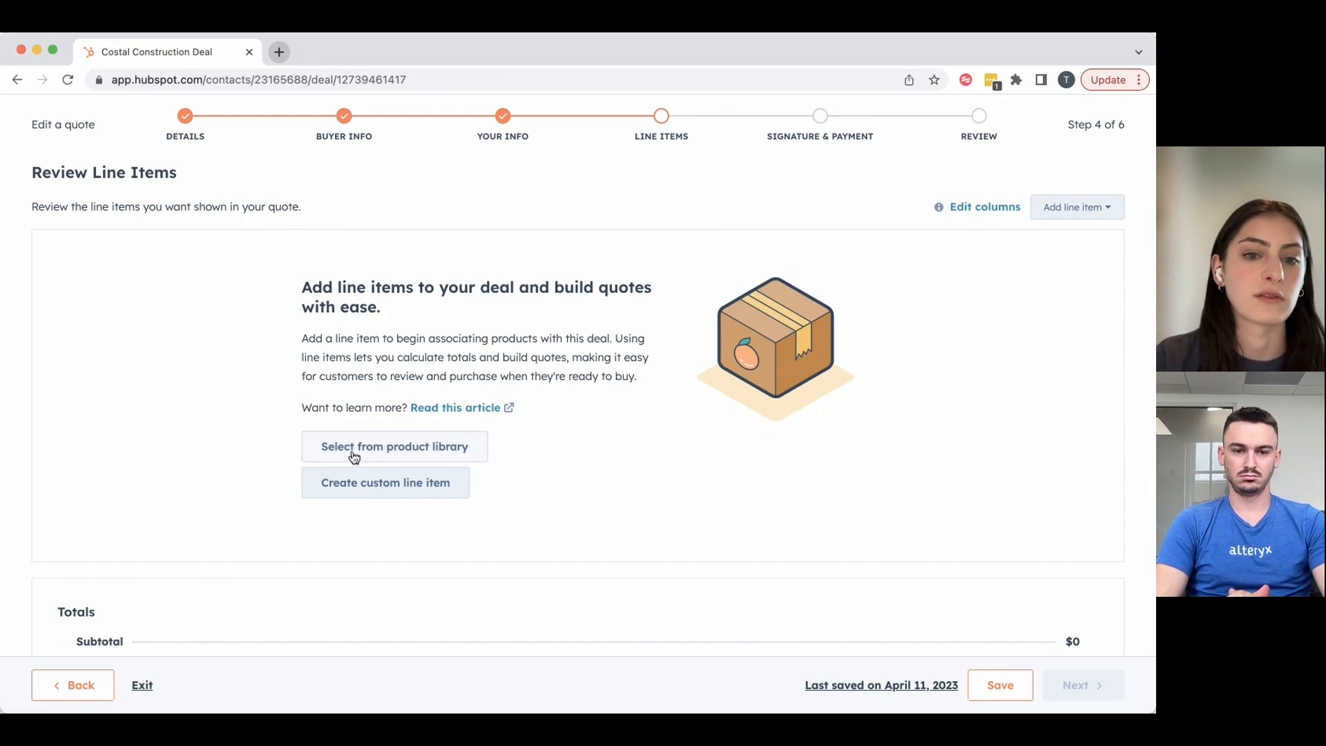
left_click(394, 449)
left_click(877, 45)
left_click(815, 320)
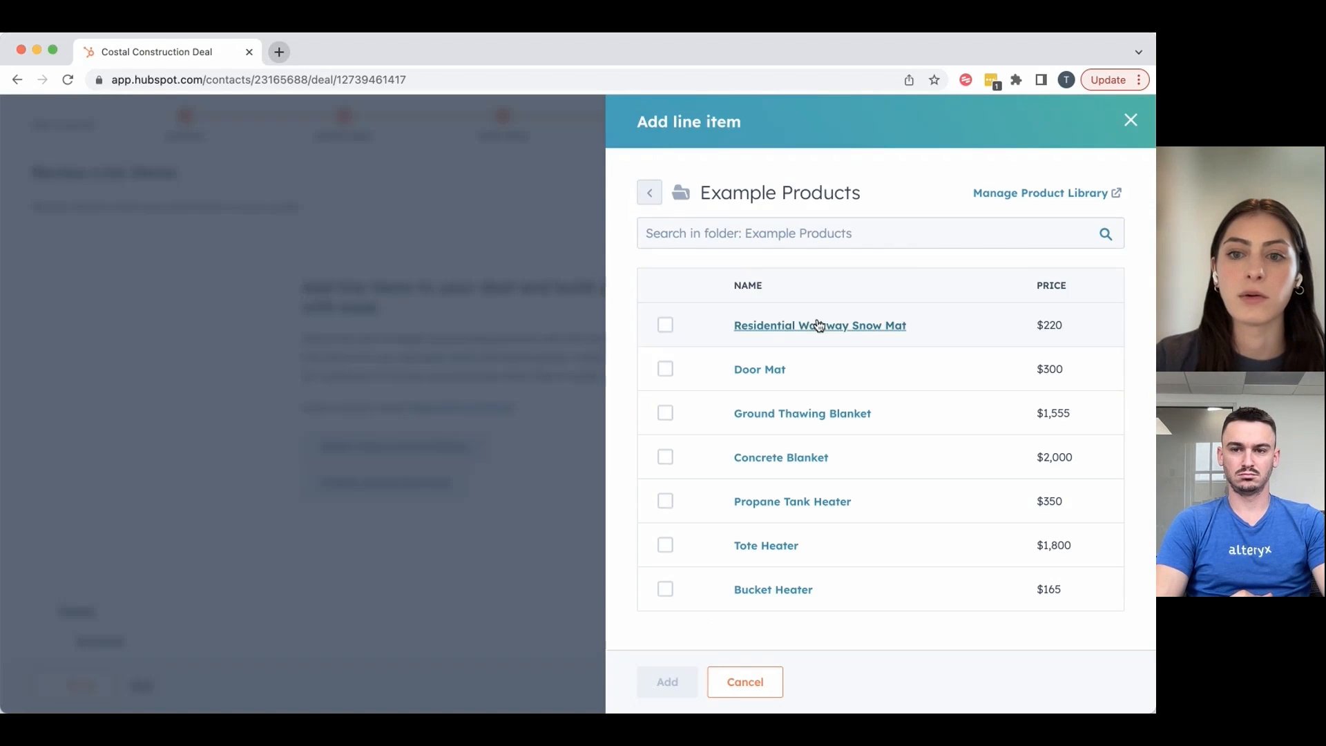
left_click(665, 324)
left_click(665, 369)
left_click(667, 682)
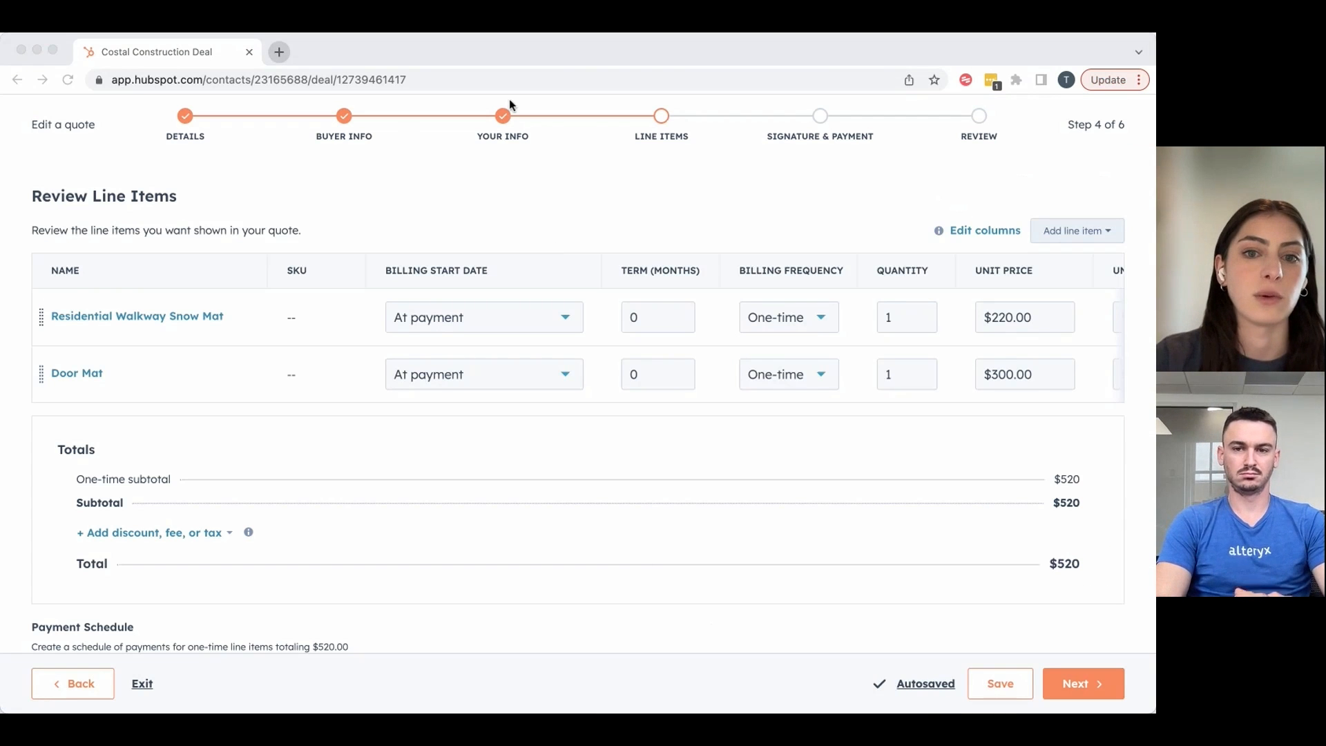
Step: Set the Residential Walkway Snow Mat line item's term to 3 months and its quantity to 50
scroll(583, 304, "right", 2)
scroll(790, 337, "right", 4)
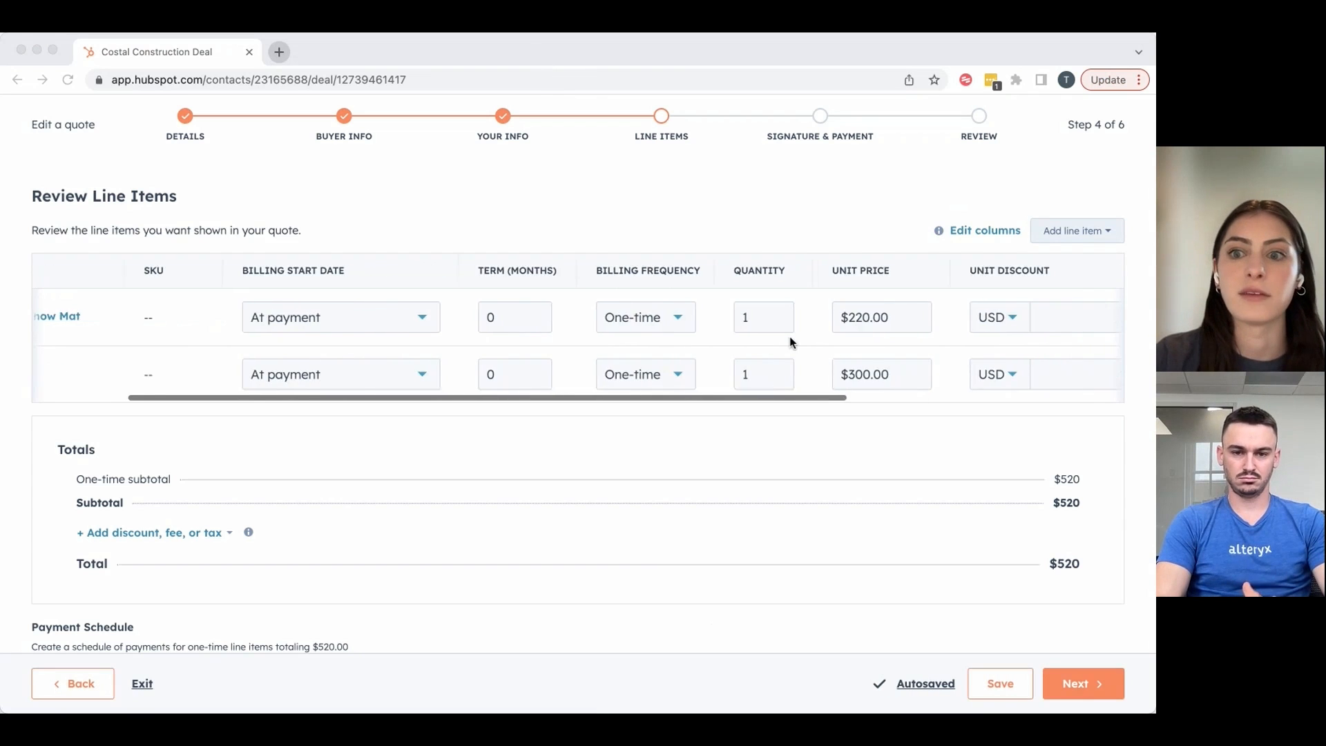
left_click(470, 316)
key("BackSpace")
type("3")
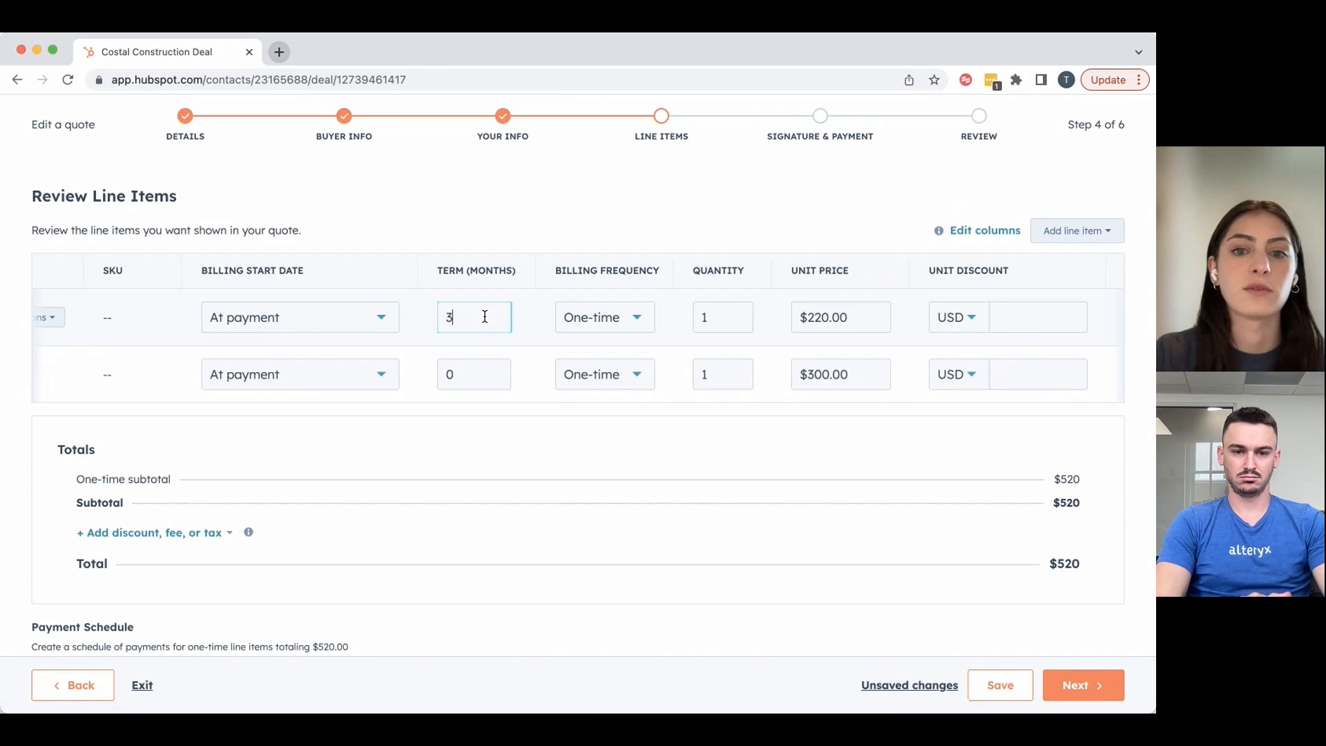
left_click(707, 317)
key("BackSpace")
type("50")
Step: Give the Residential Walkway Snow Mat line item a unit discount of 22 USD
scroll(875, 317, "right", 1)
scroll(875, 317, "right", 3)
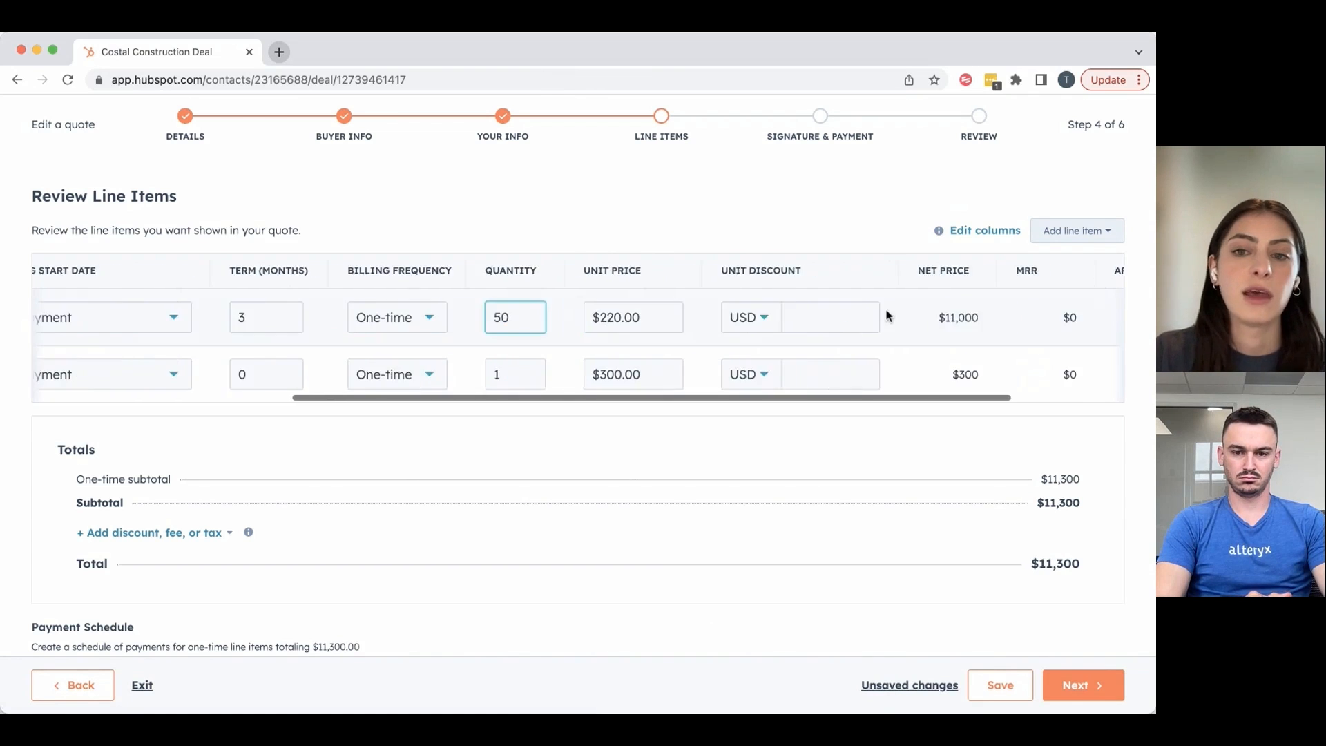
left_click(825, 317)
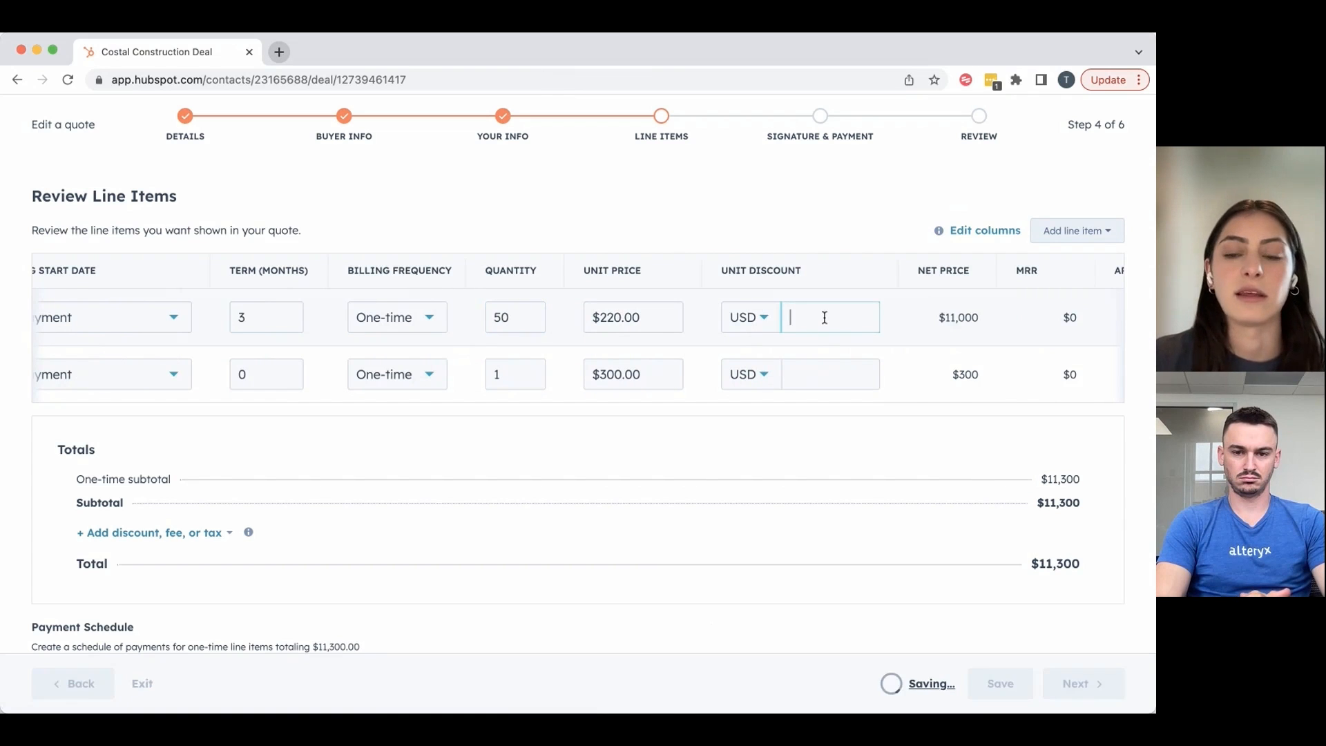
type("22")
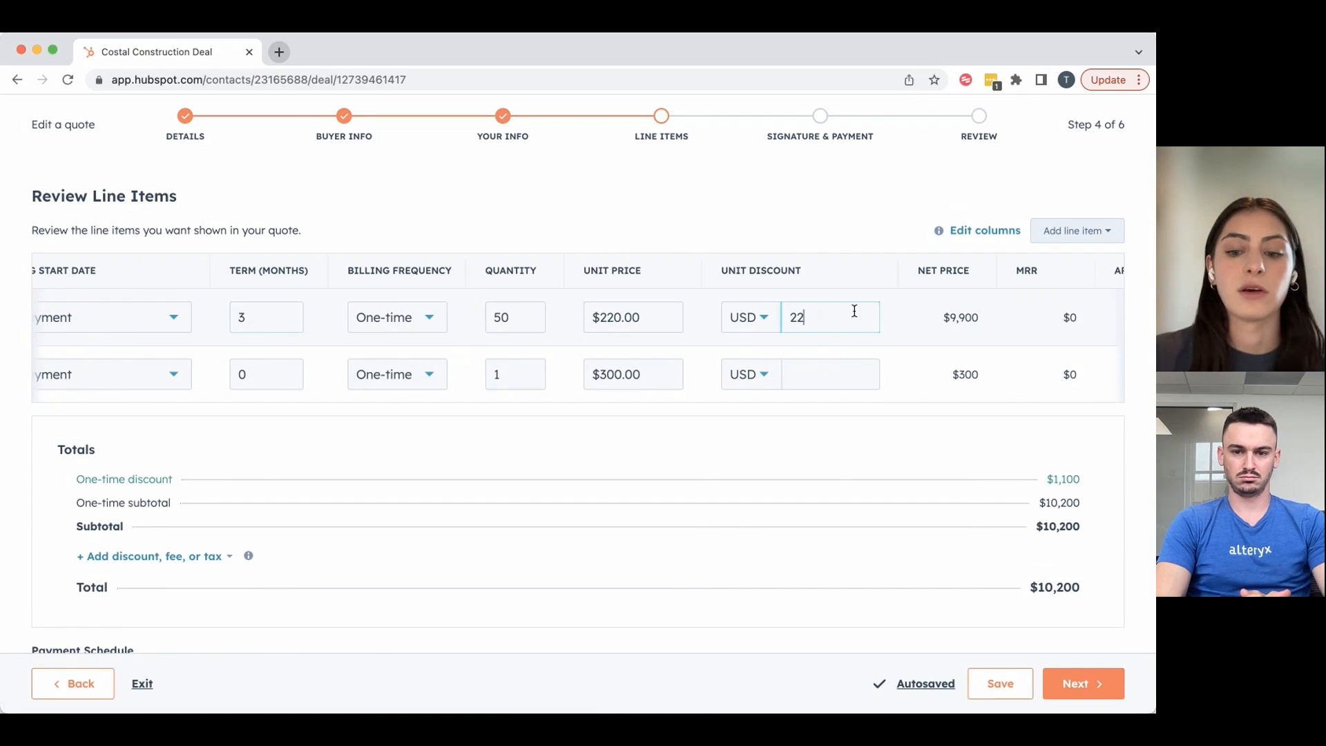
left_click(859, 287)
scroll(852, 317, "right", 1)
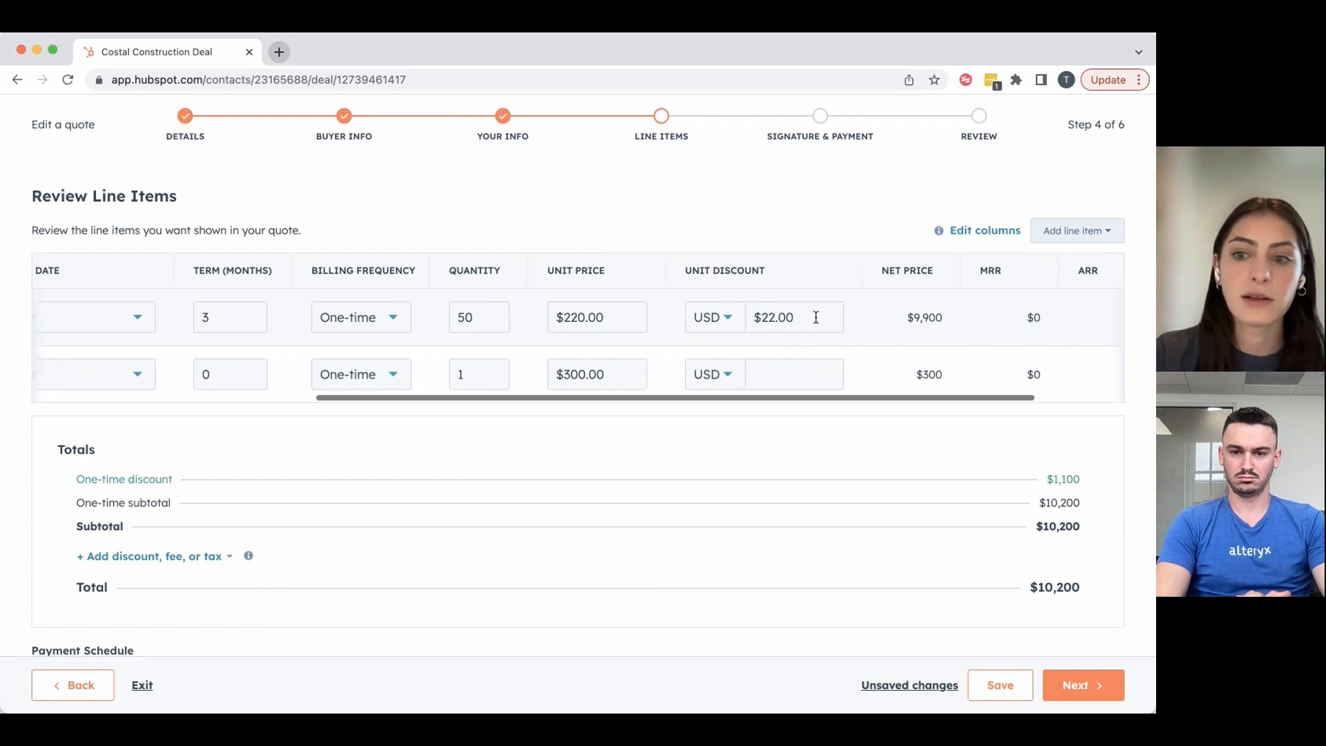
Step: Review the line items' net prices, the totals and the payment schedule option, and continue to signature and payment
scroll(760, 325, "right", 3)
scroll(744, 412, "down", 2)
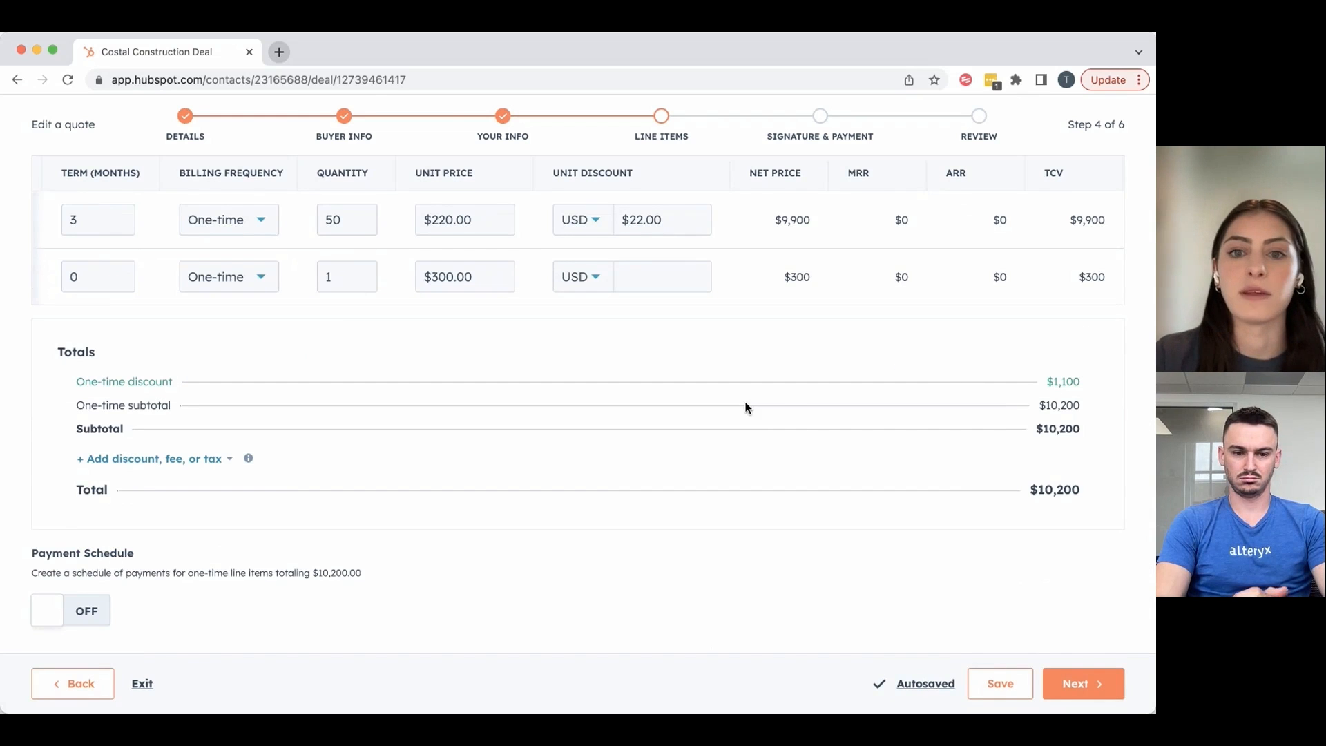
scroll(942, 506, "up", 1)
scroll(942, 505, "down", 2)
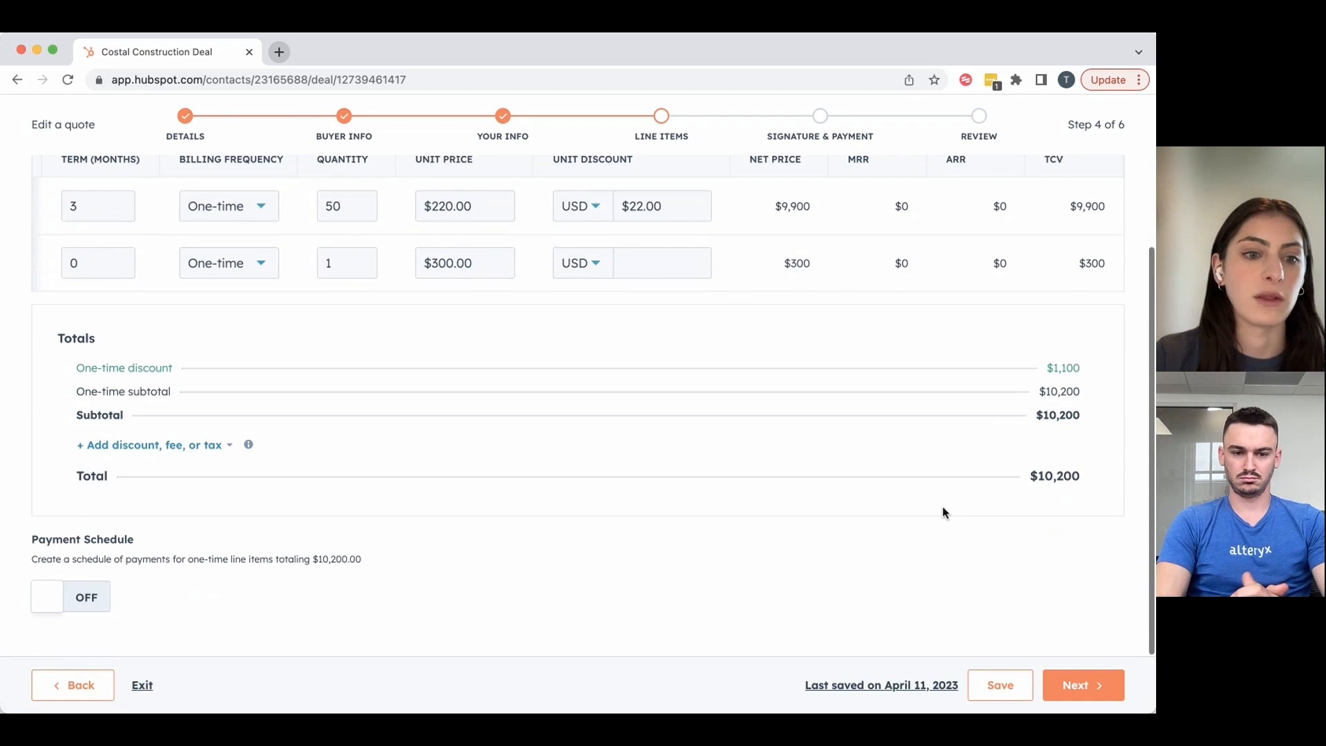
left_click(1086, 686)
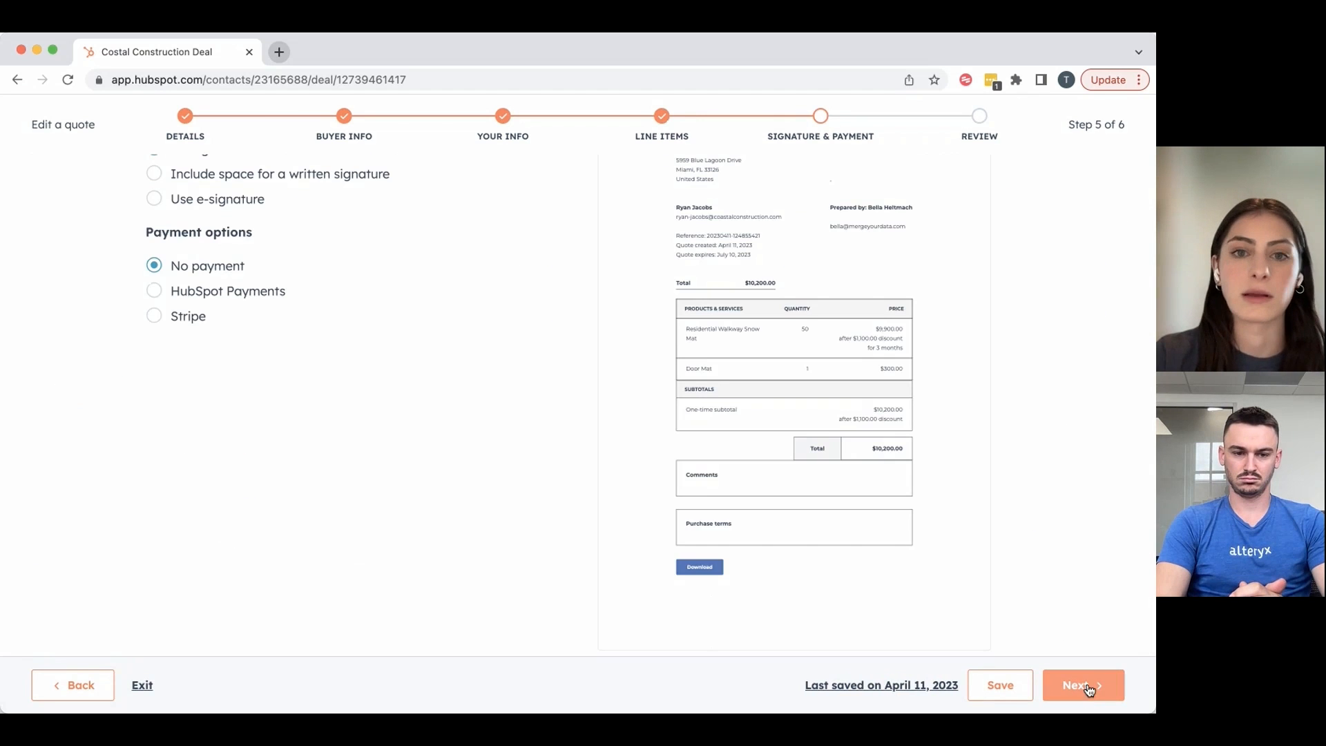
Step: Choose e-signature for the quote and require the buyer contact's signature
scroll(481, 207, "up", 3)
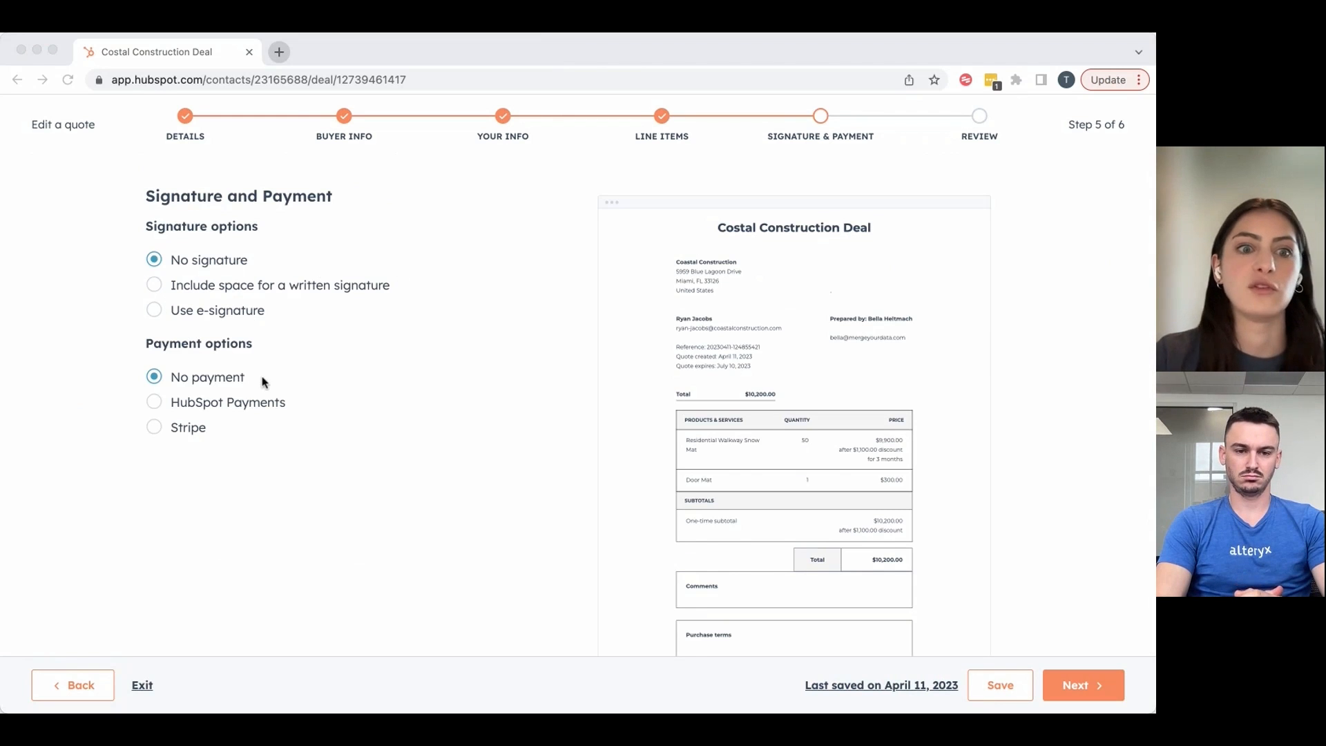
left_click(155, 310)
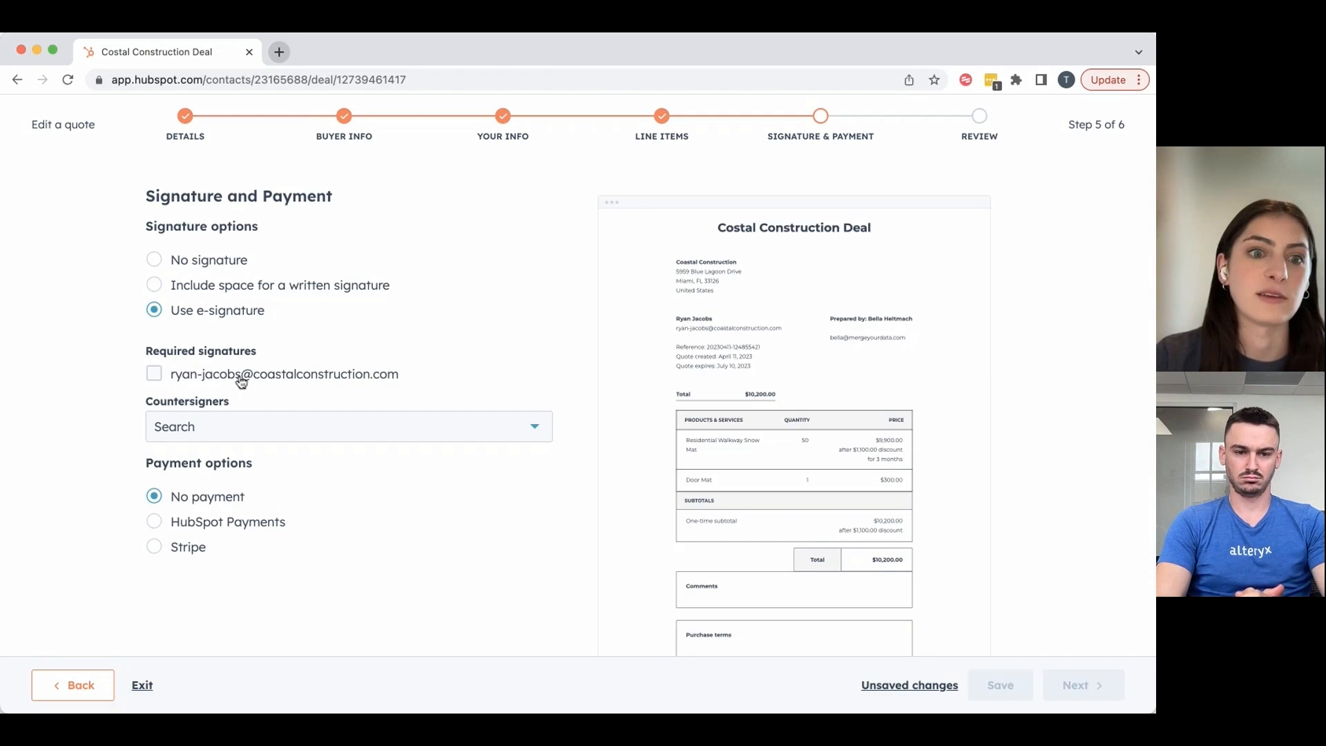
left_click(155, 374)
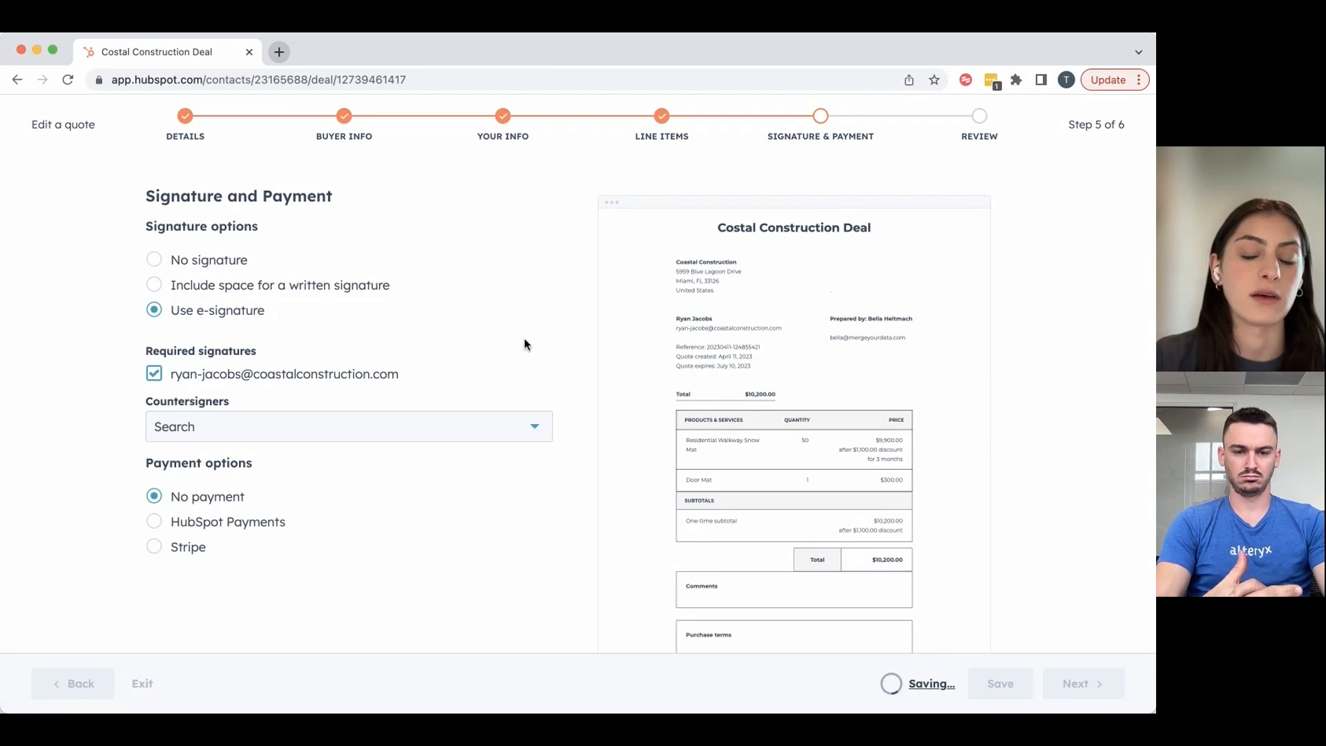
Step: Add the quote's preparer as a countersigner
scroll(530, 344, "down", 1)
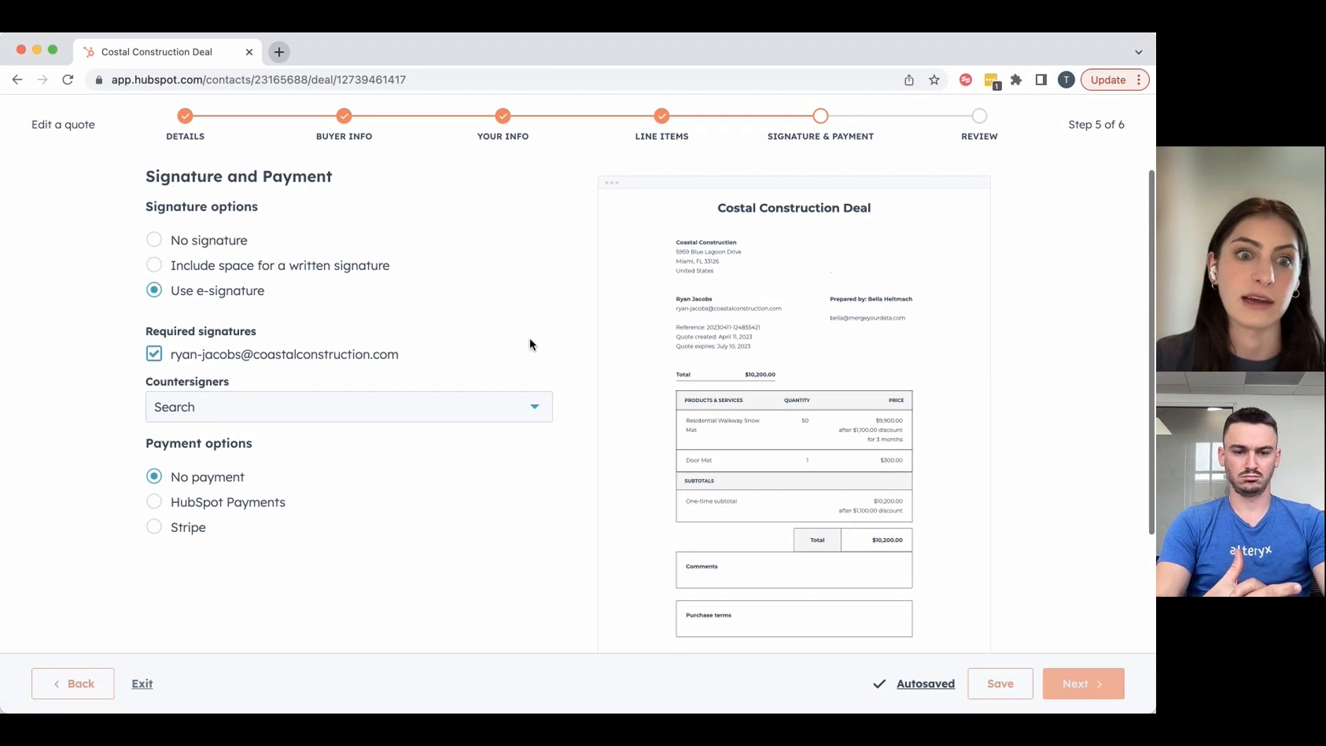
left_click(341, 410)
scroll(208, 543, "down", 1)
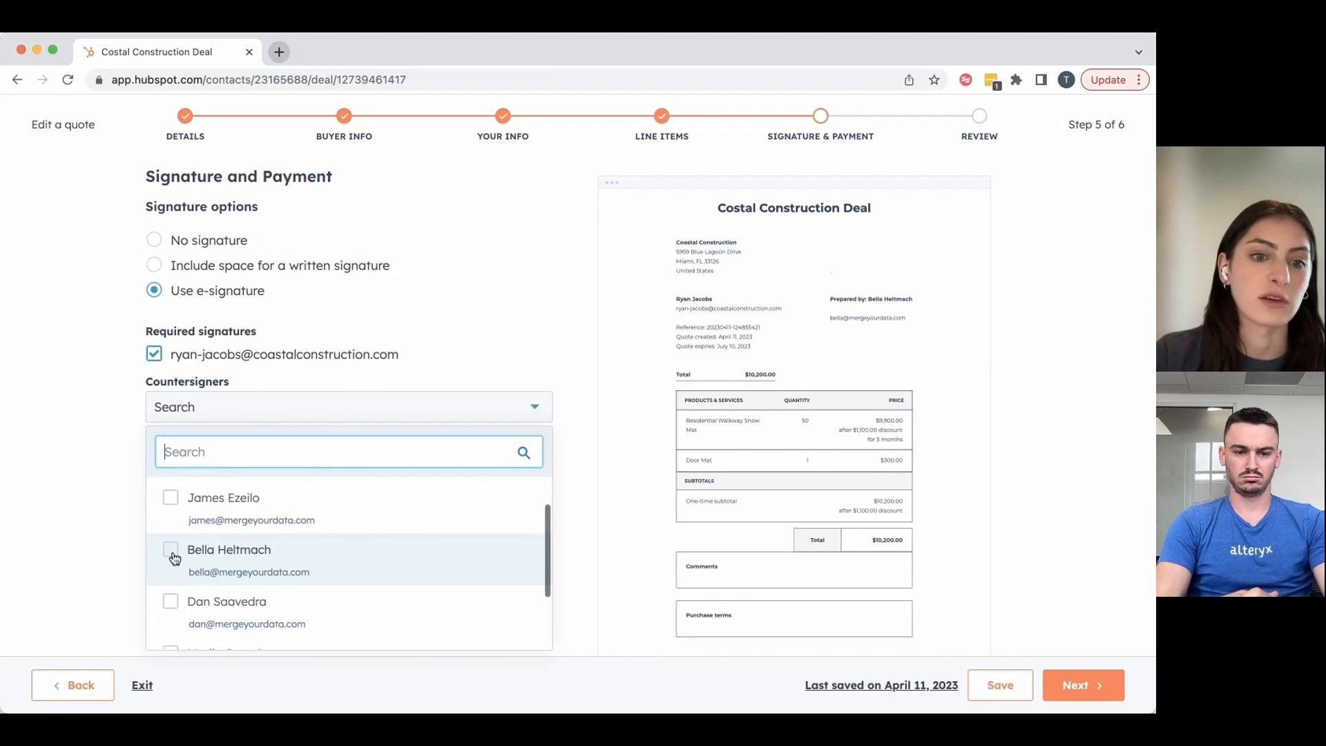
left_click(172, 551)
left_click(408, 412)
Step: Check the signature section in the quote preview, keep the No payment option and continue to the final review
scroll(575, 435, "down", 1)
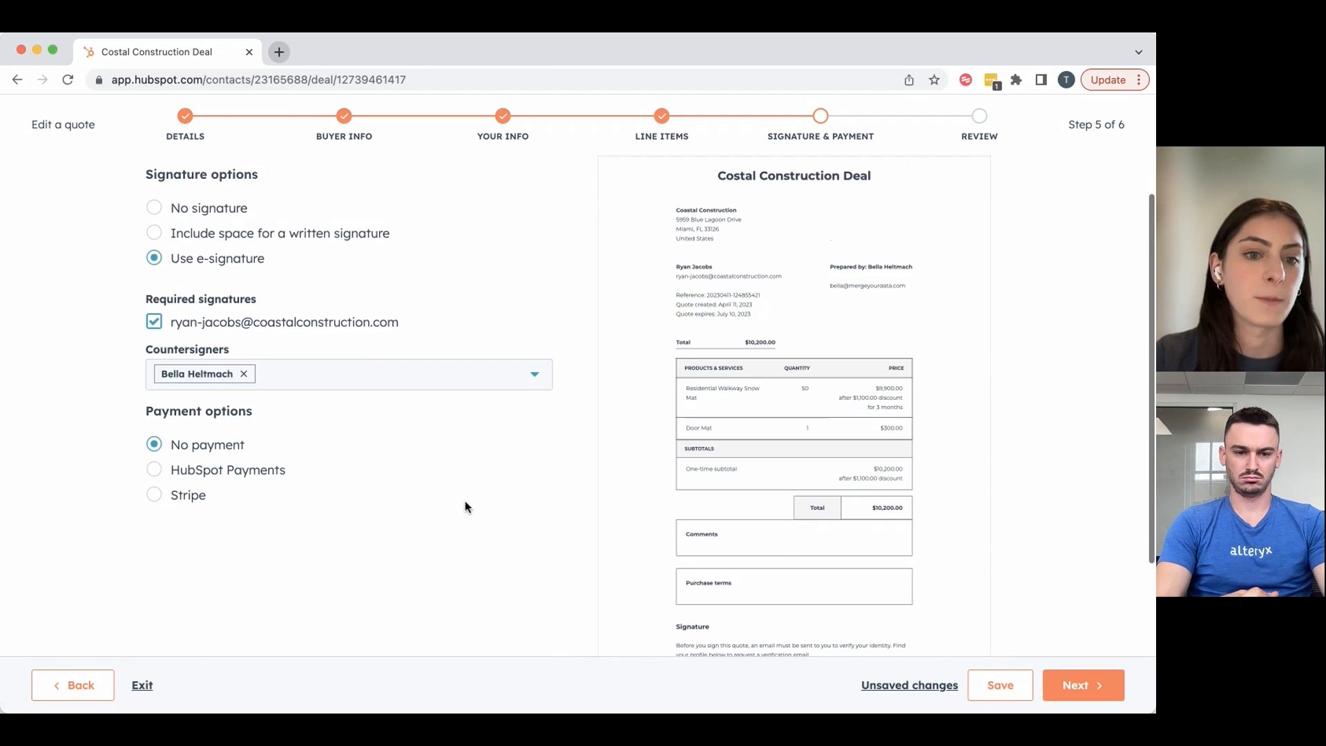
scroll(927, 499, "down", 2)
scroll(927, 492, "up", 1)
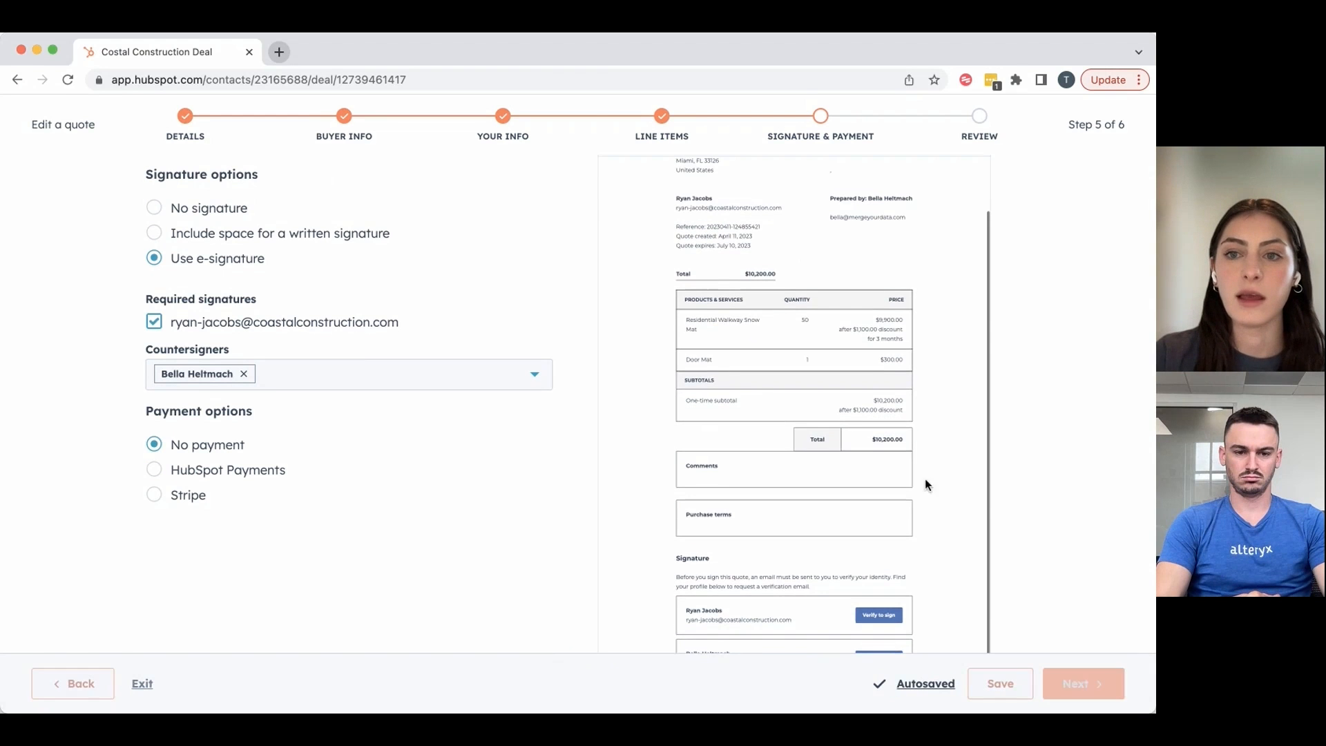
left_click(888, 130)
scroll(833, 415, "up", 1)
scroll(833, 420, "up", 1)
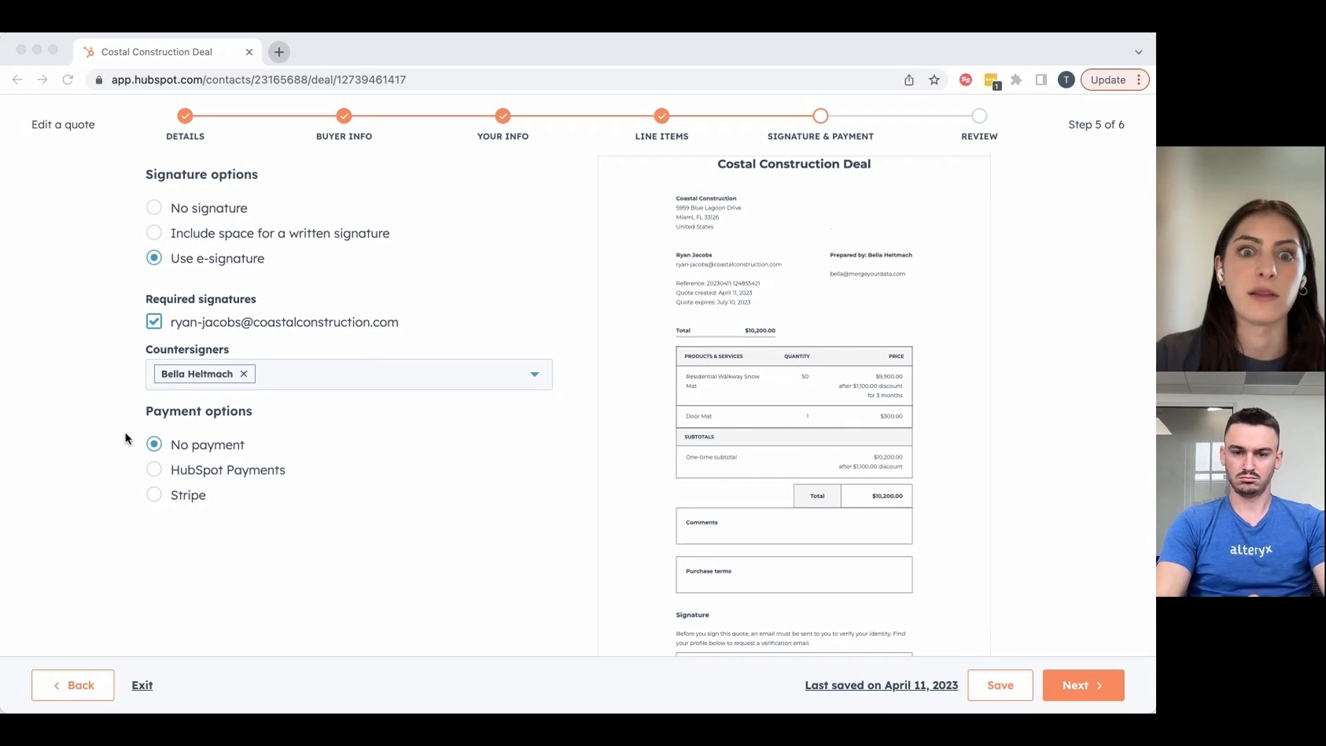
scroll(880, 499, "down", 1)
scroll(880, 498, "down", 5)
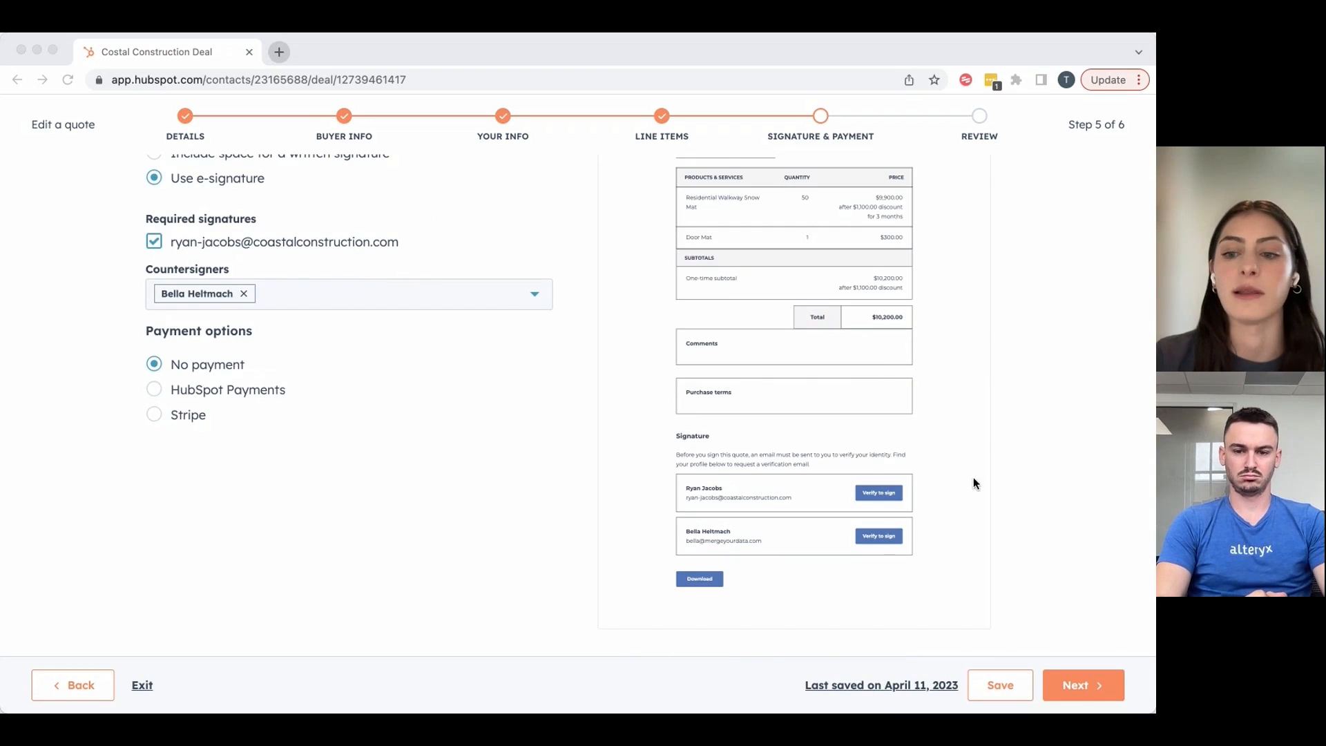
left_click(1077, 686)
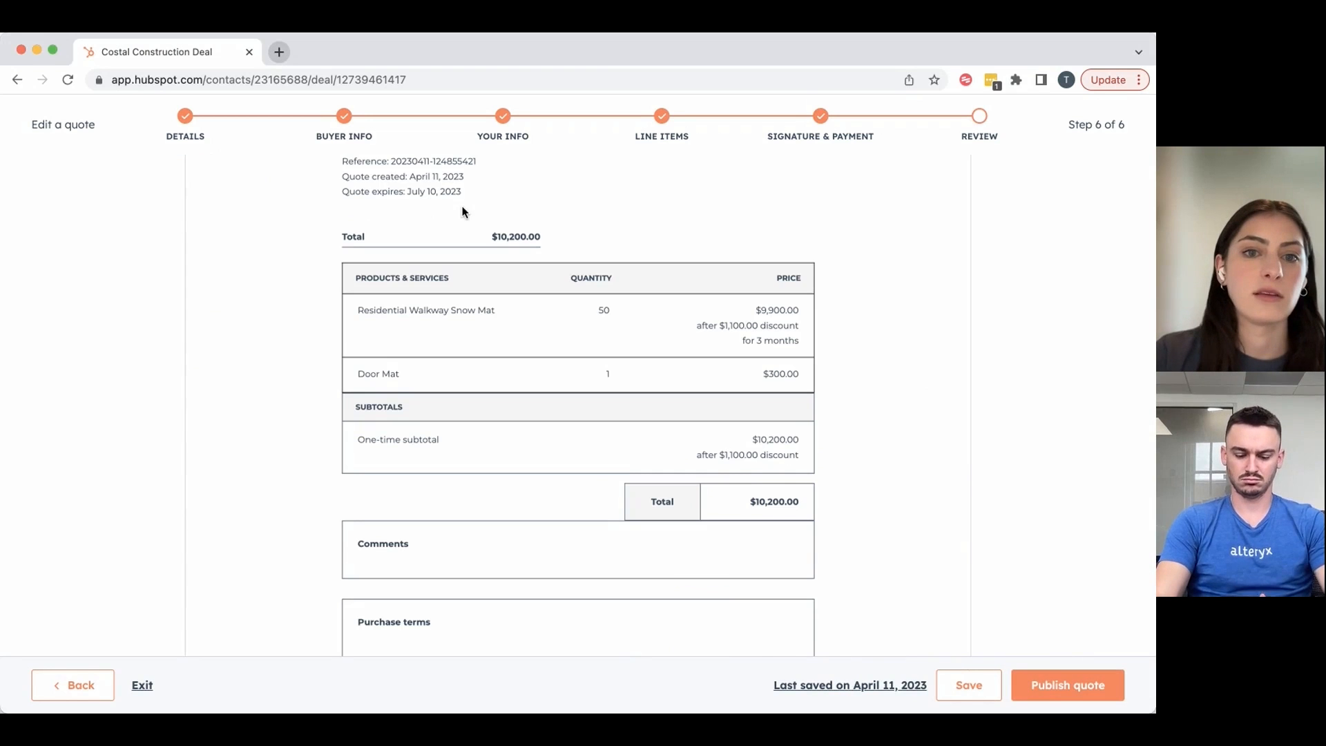
Step: Review the complete quote down to its signature section, publish it and return to the deal record
scroll(764, 370, "up", 3)
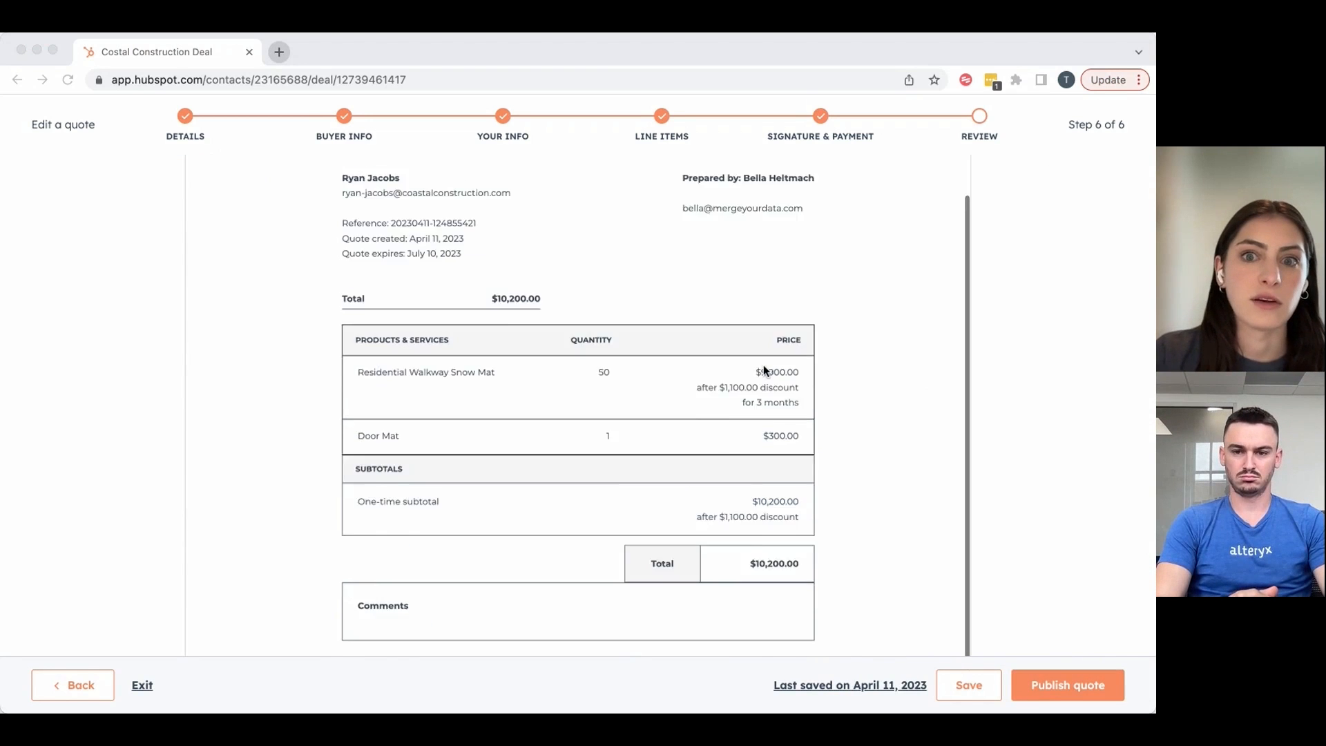
scroll(764, 370, "down", 5)
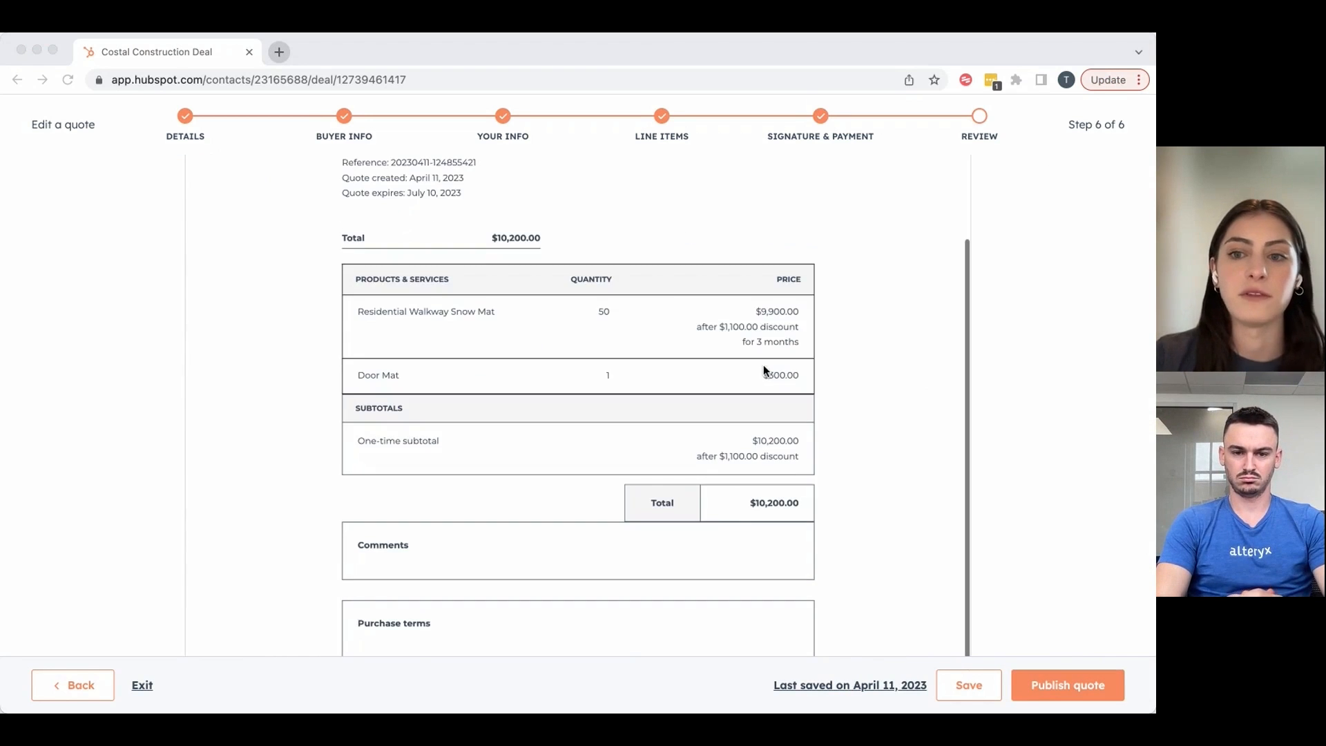
scroll(789, 457, "down", 10)
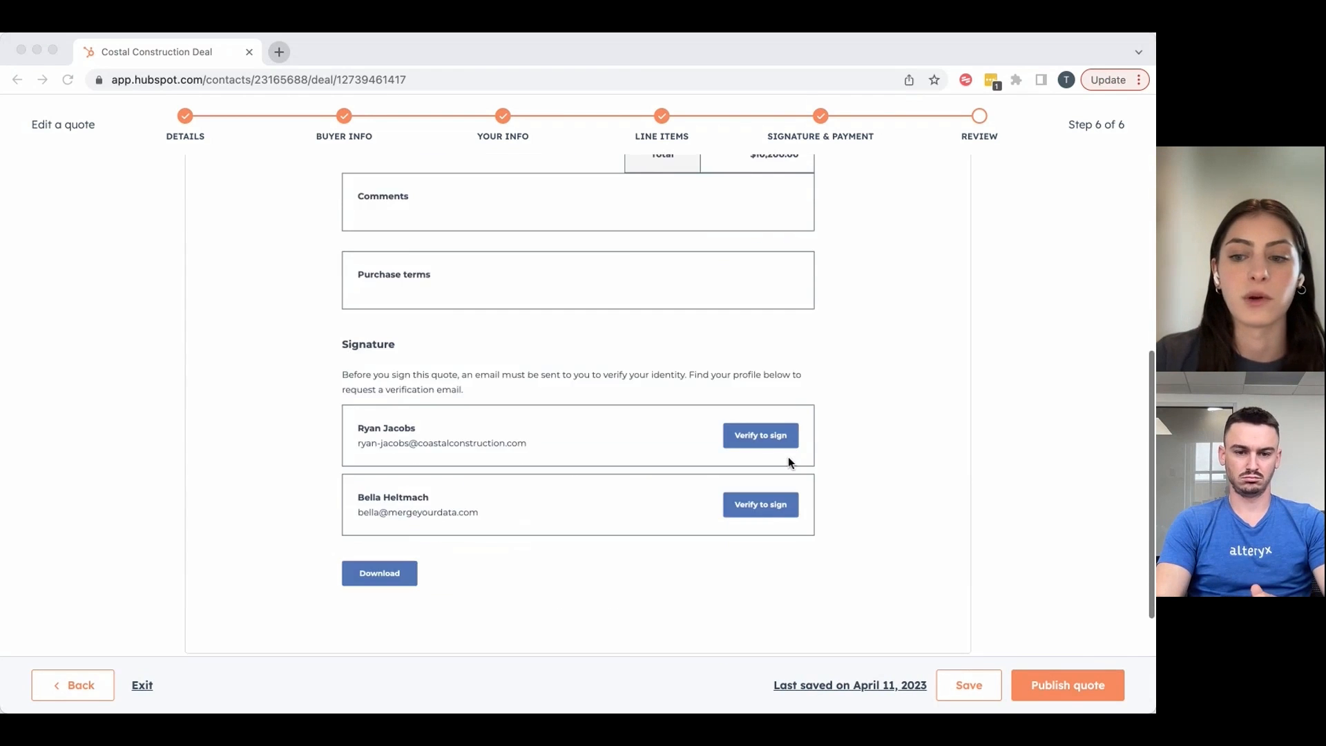
scroll(891, 502, "down", 1)
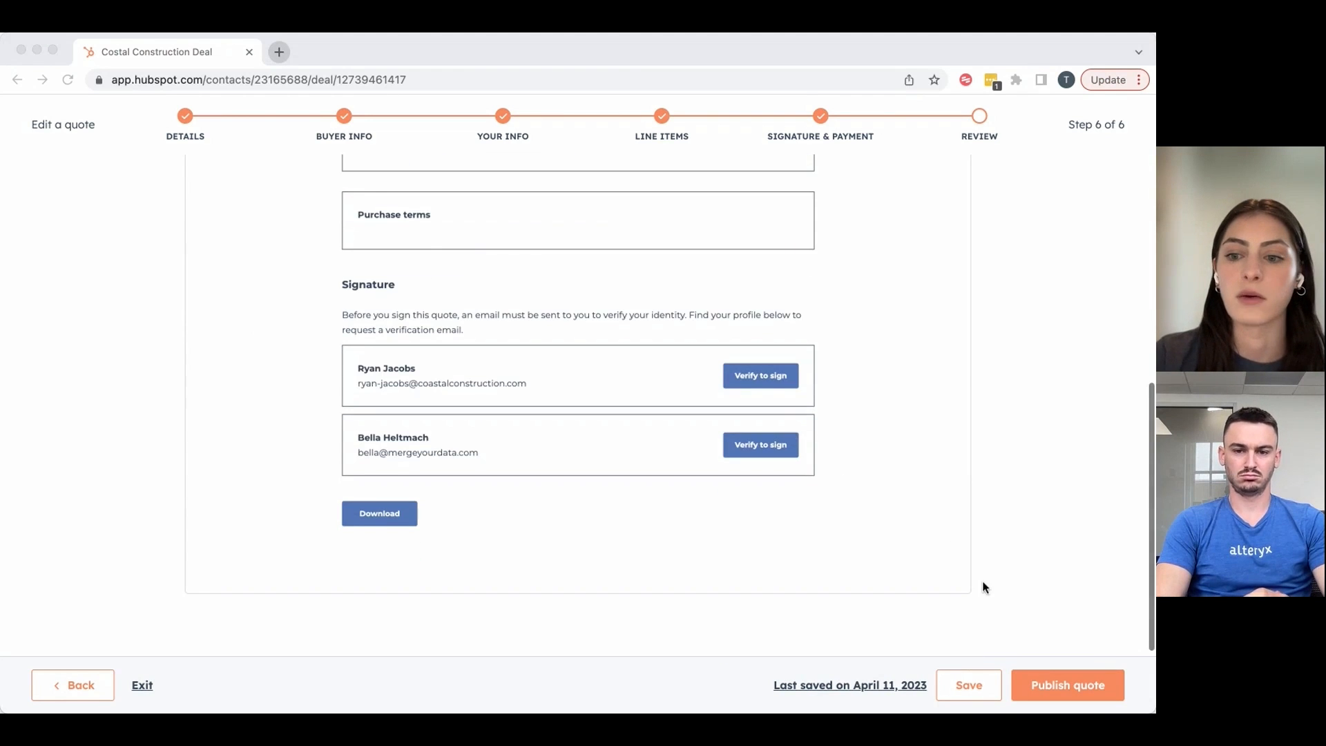
left_click(1052, 685)
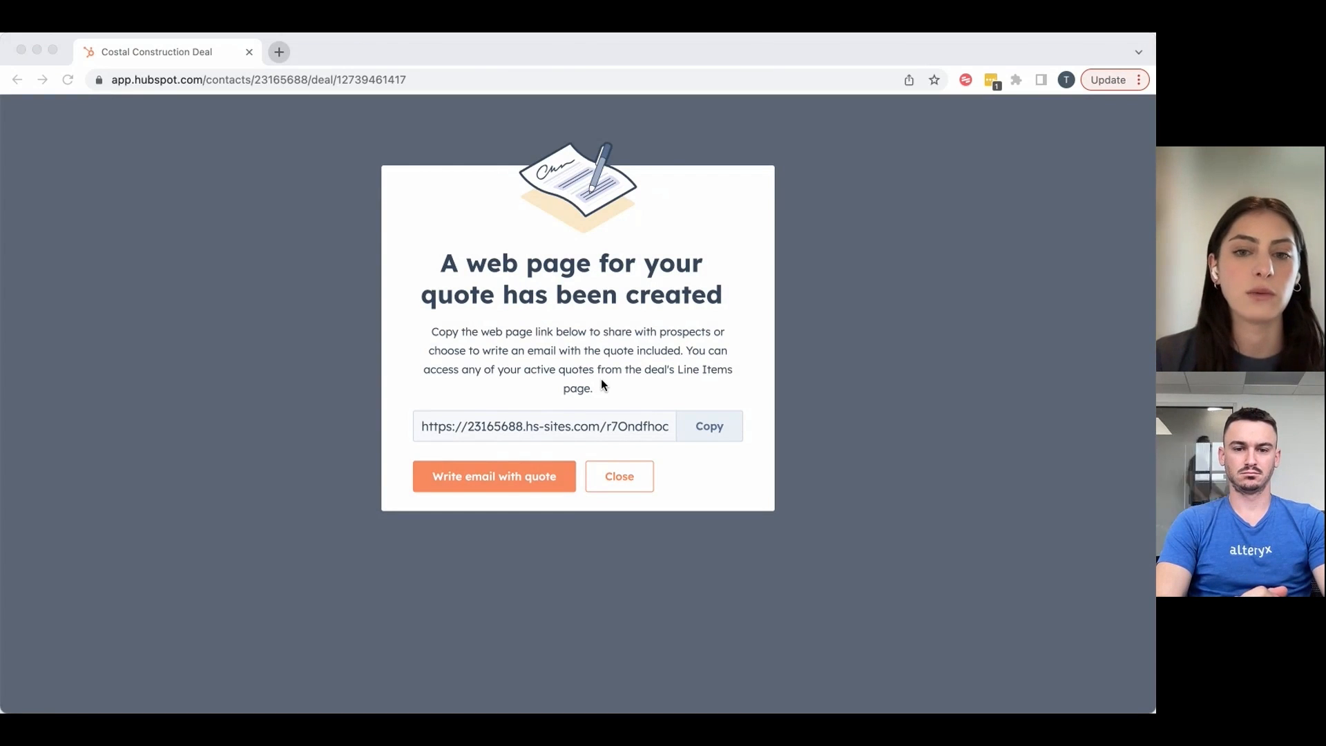
left_click(702, 384)
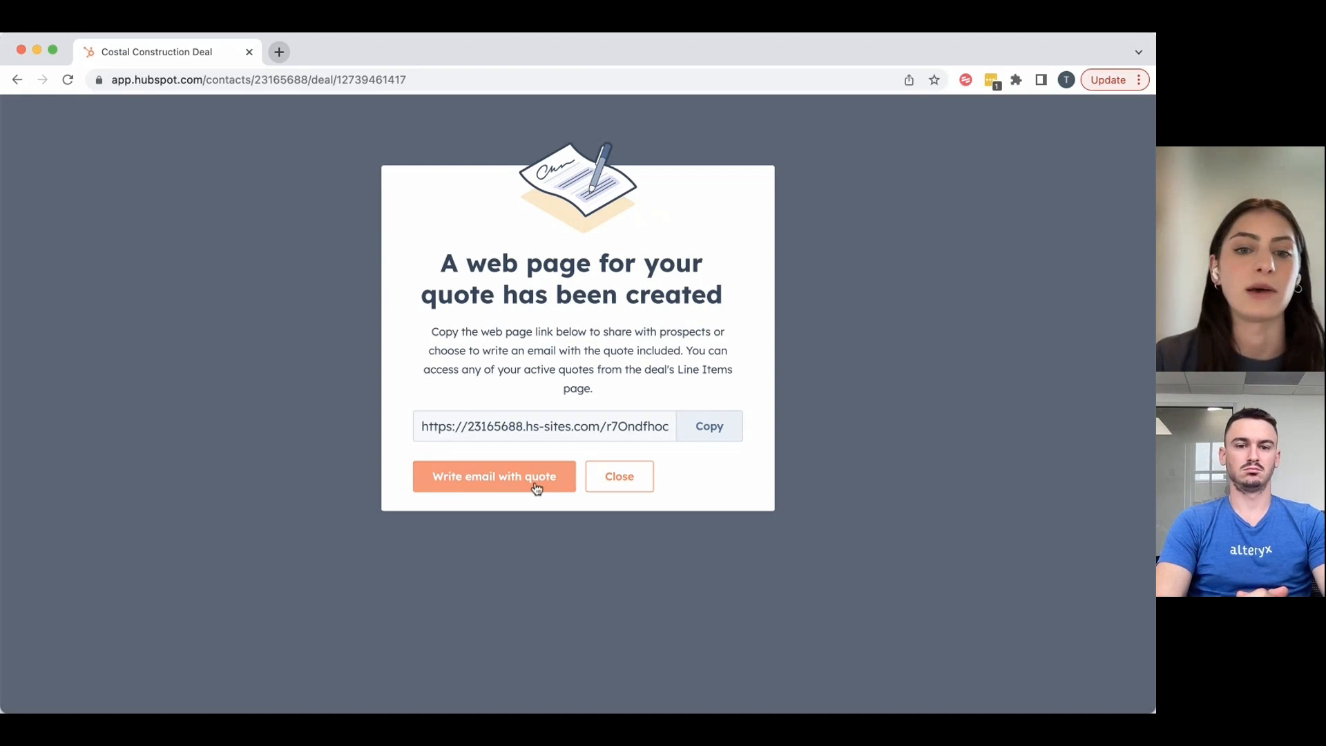
left_click(627, 482)
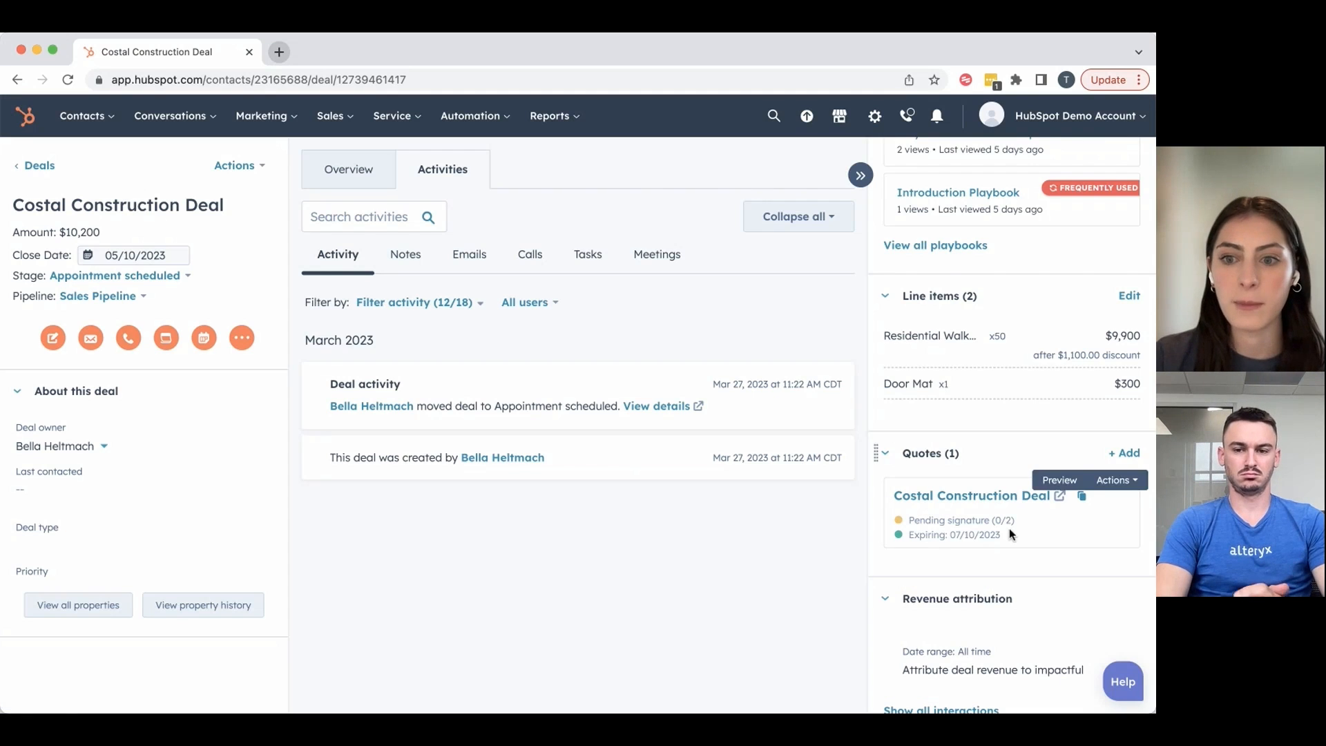
Step: Examine the line items, the quote's signature status and the other associations on the Costal Construction Deal record
scroll(1009, 528, "down", 1)
scroll(1009, 528, "up", 2)
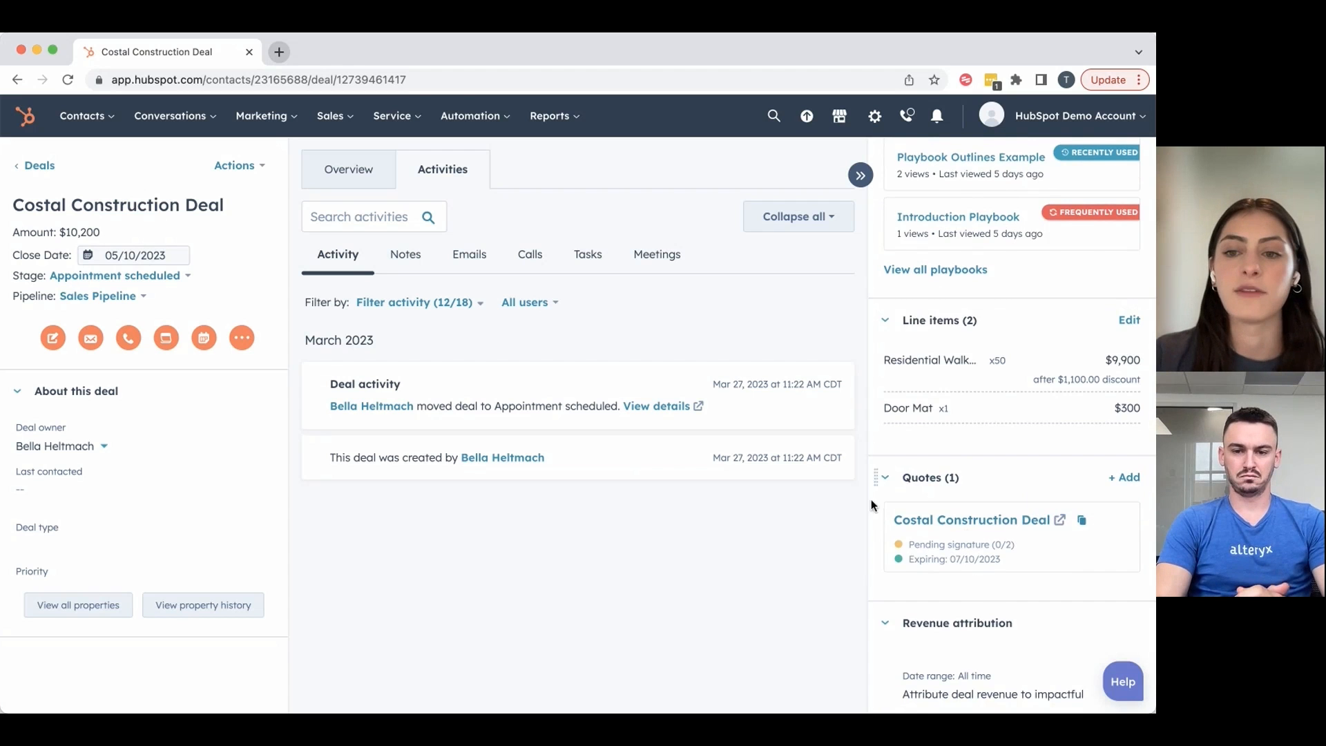
scroll(976, 441, "up", 1)
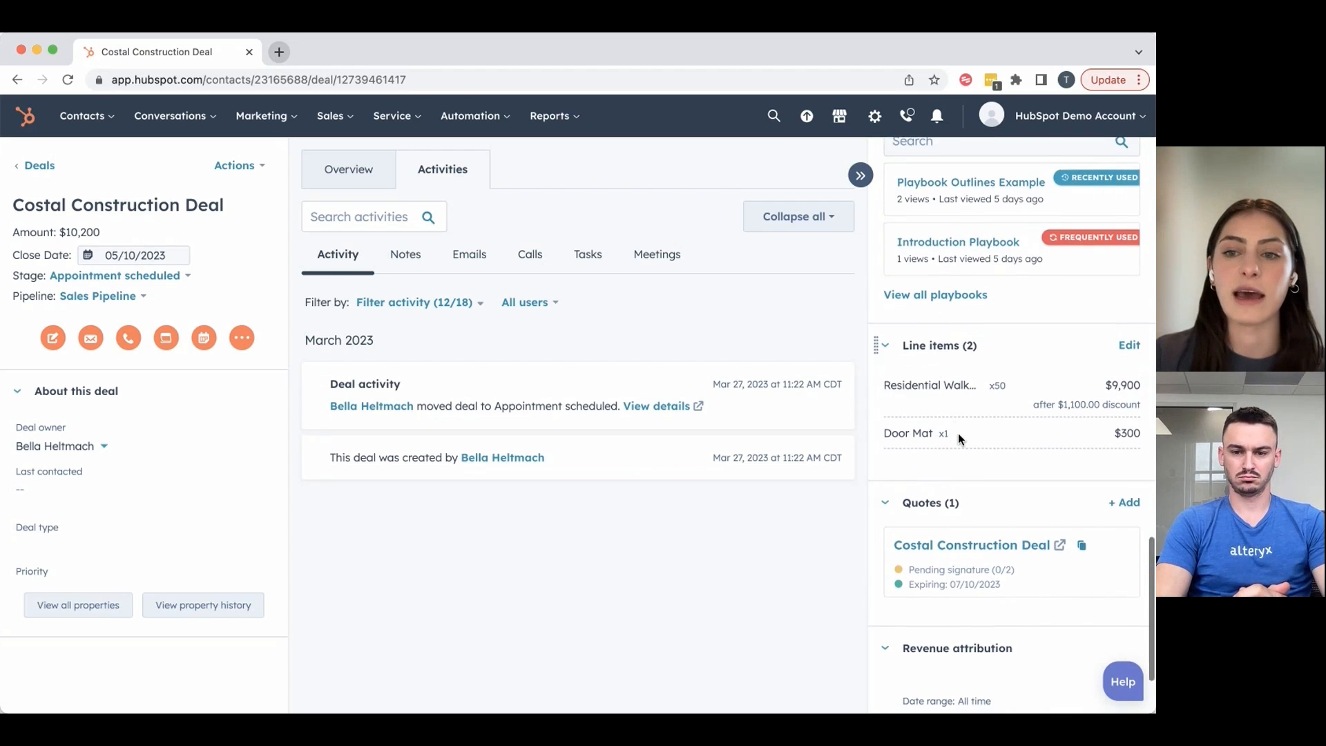
scroll(957, 428, "up", 2)
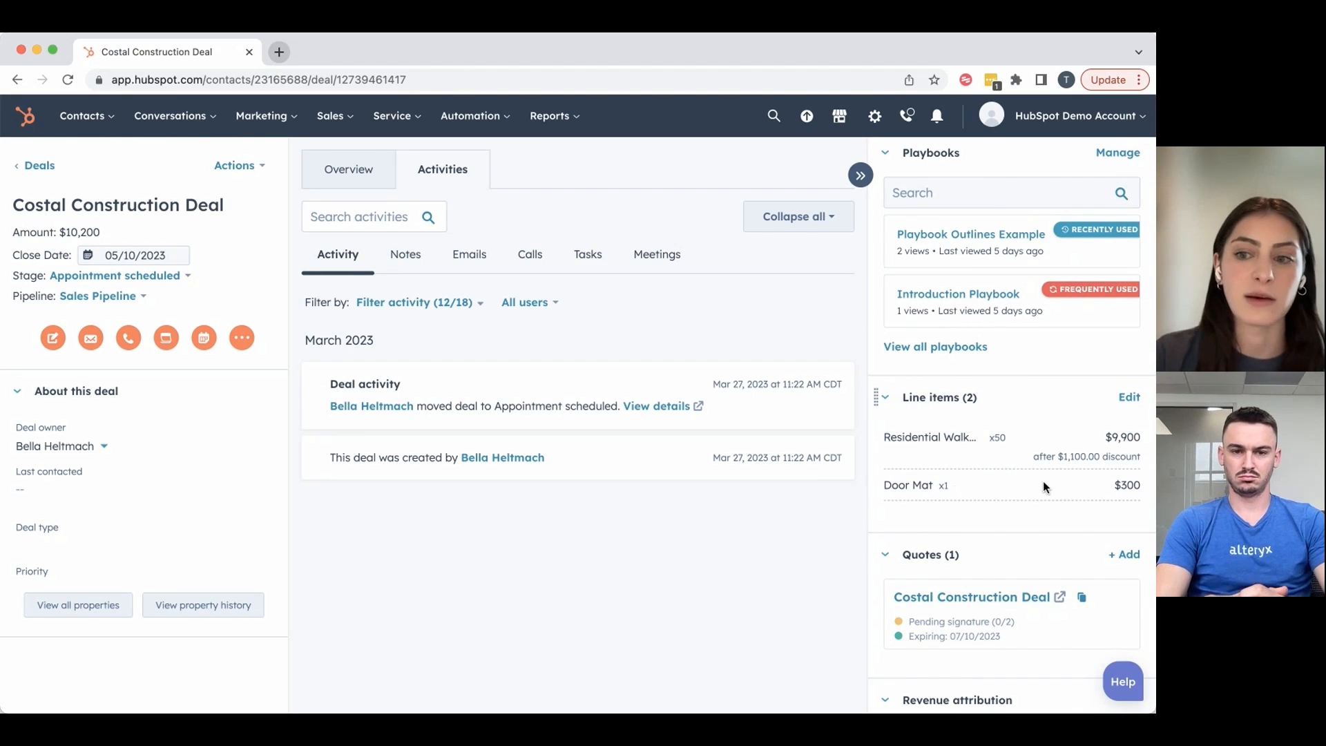
scroll(1047, 467, "up", 5)
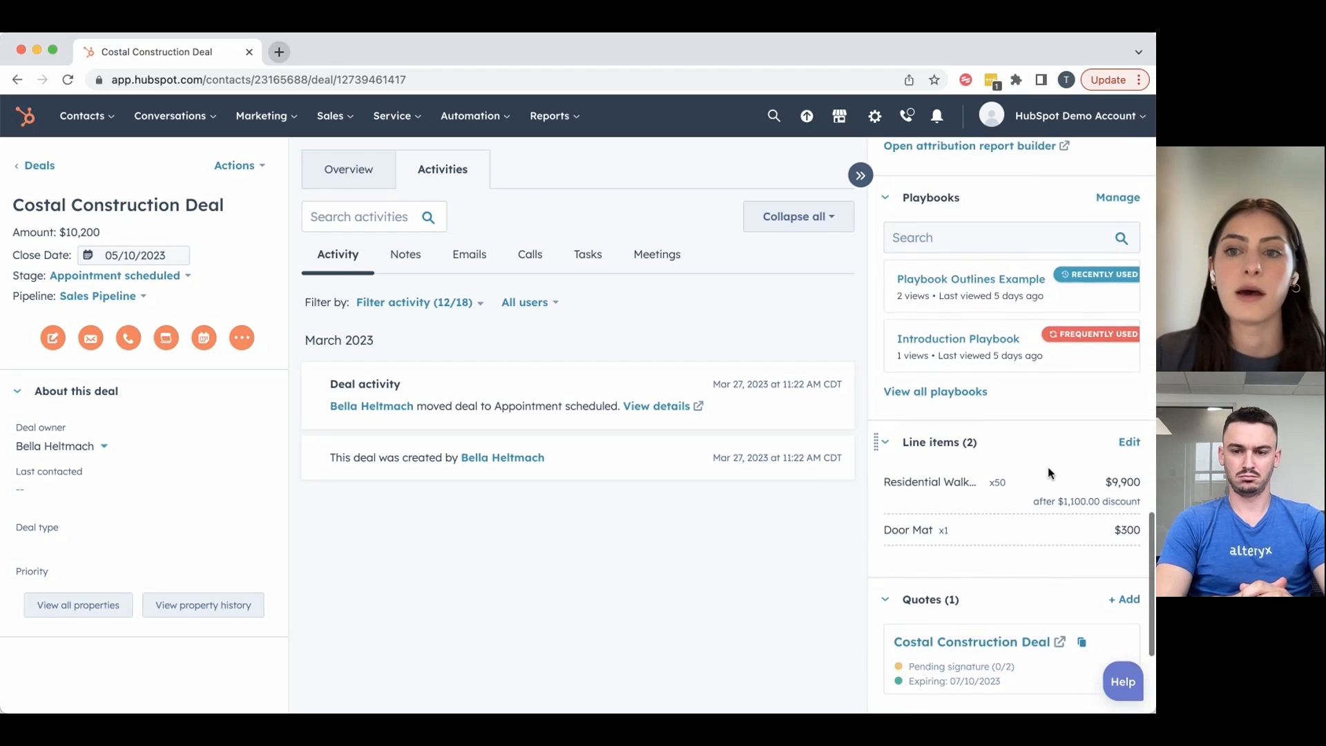
scroll(1048, 473, "up", 10)
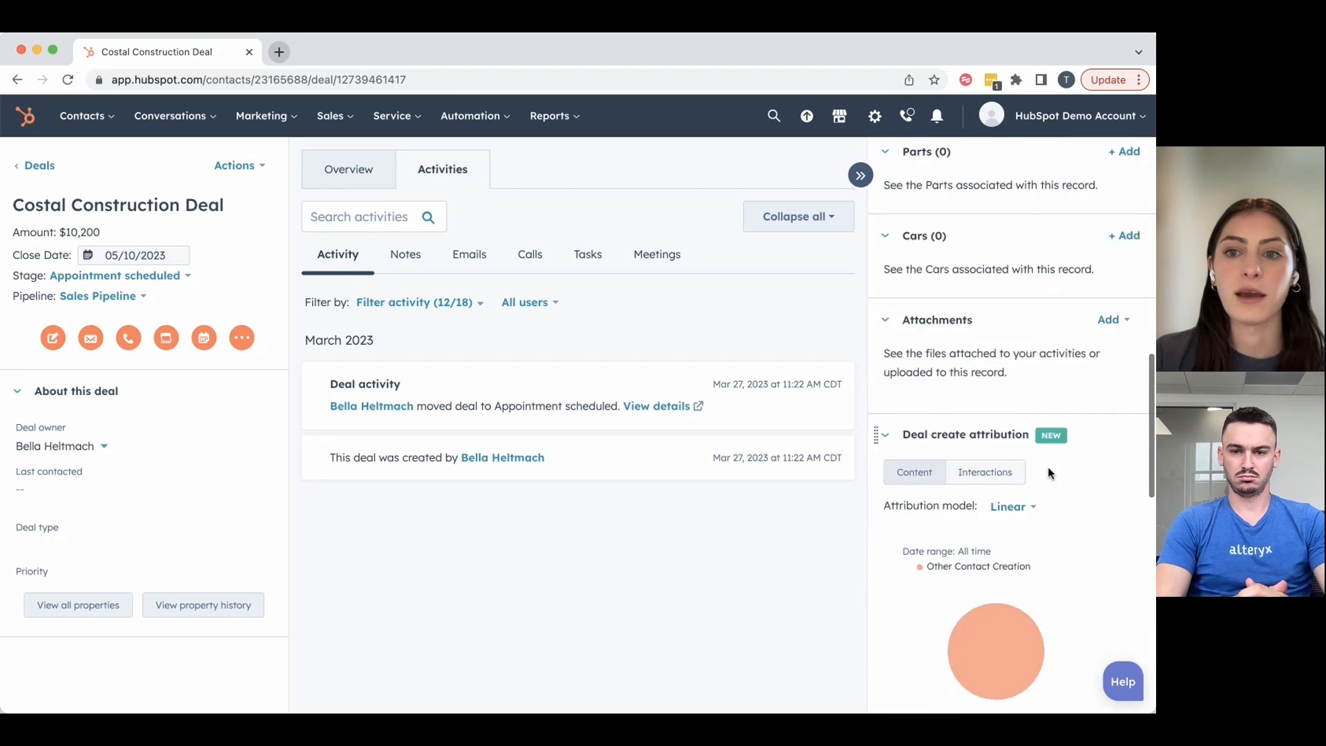
Step: Look over the payment links, subscriptions, payments, parts, cars and attachments associated with the Costal Construction Deal record
left_click(139, 193)
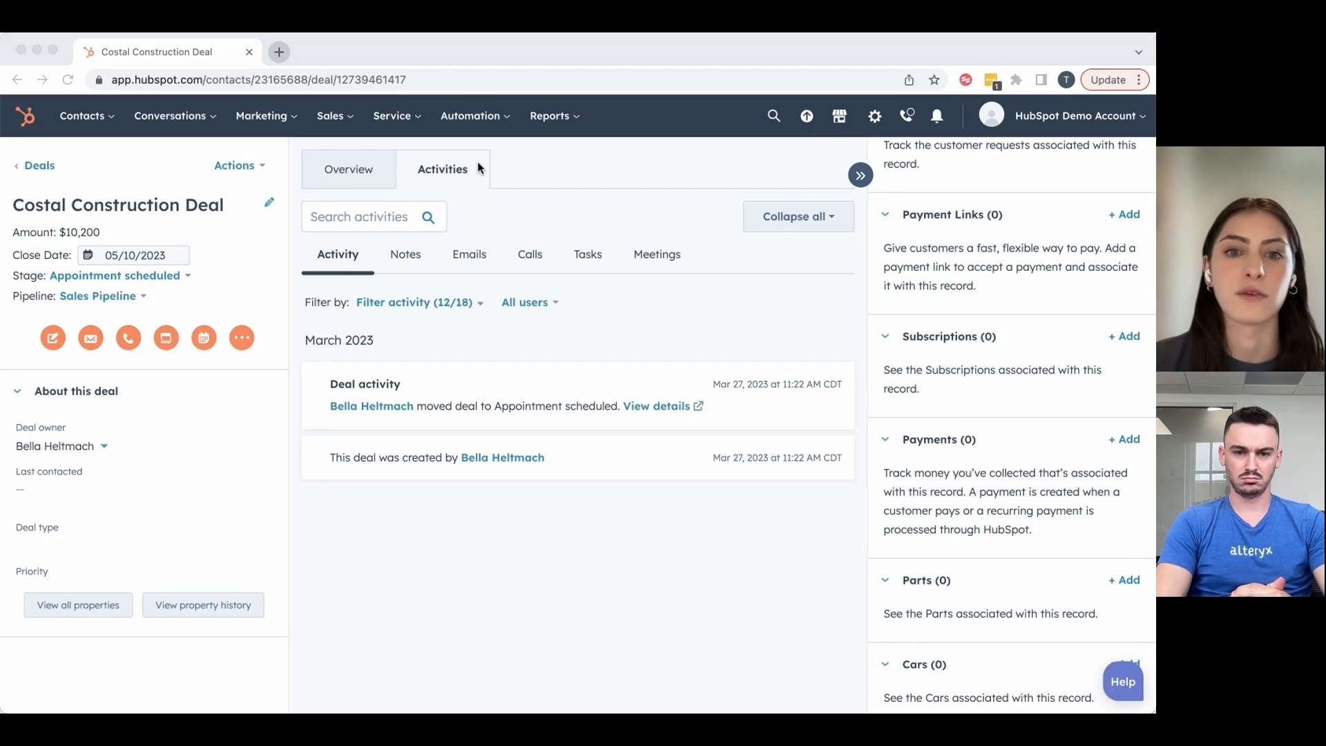
scroll(997, 326, "up", 1)
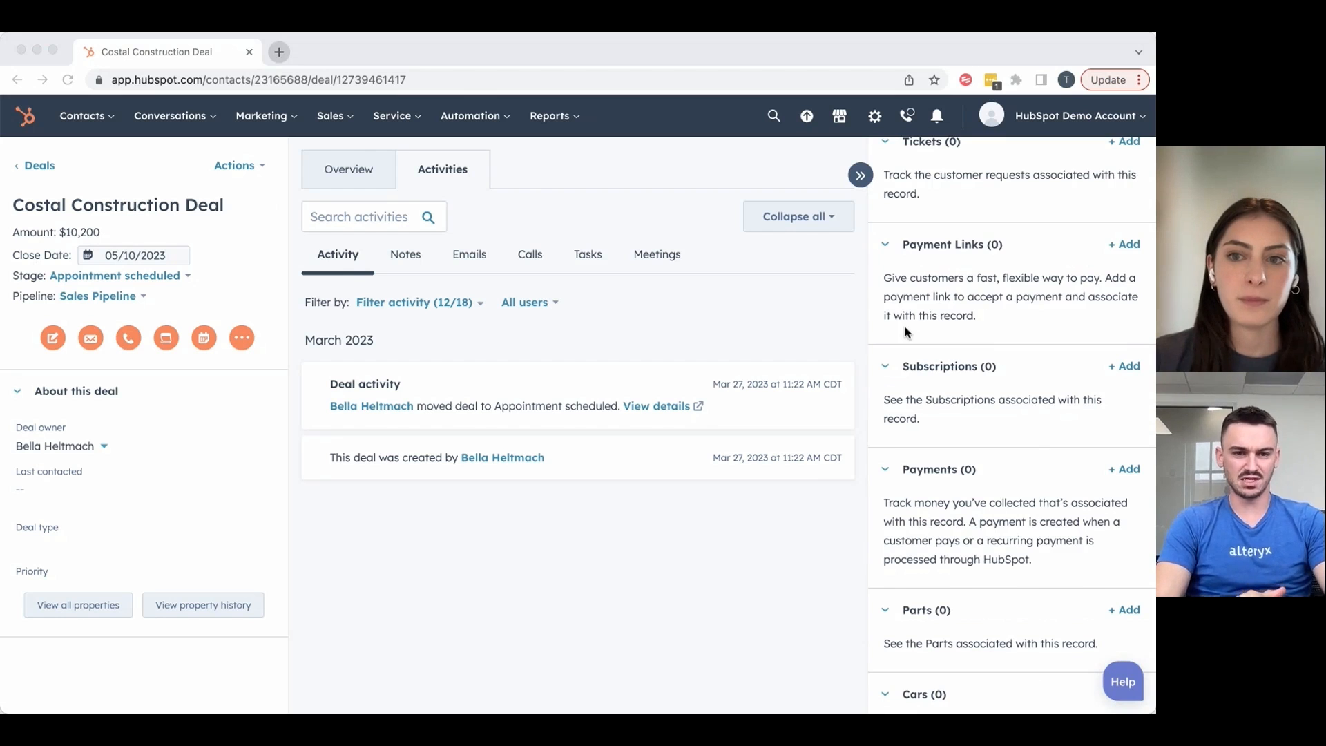
scroll(936, 387, "down", 6)
scroll(937, 389, "down", 1)
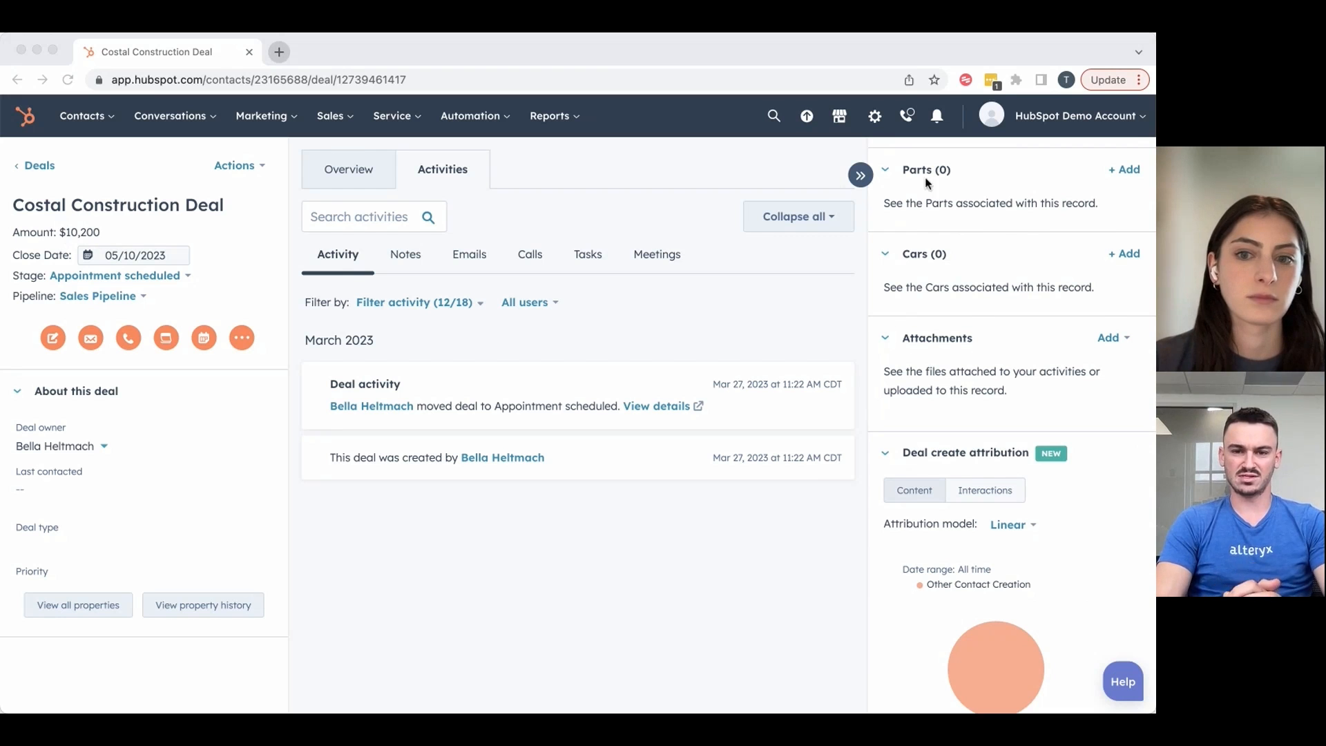
left_click(686, 308)
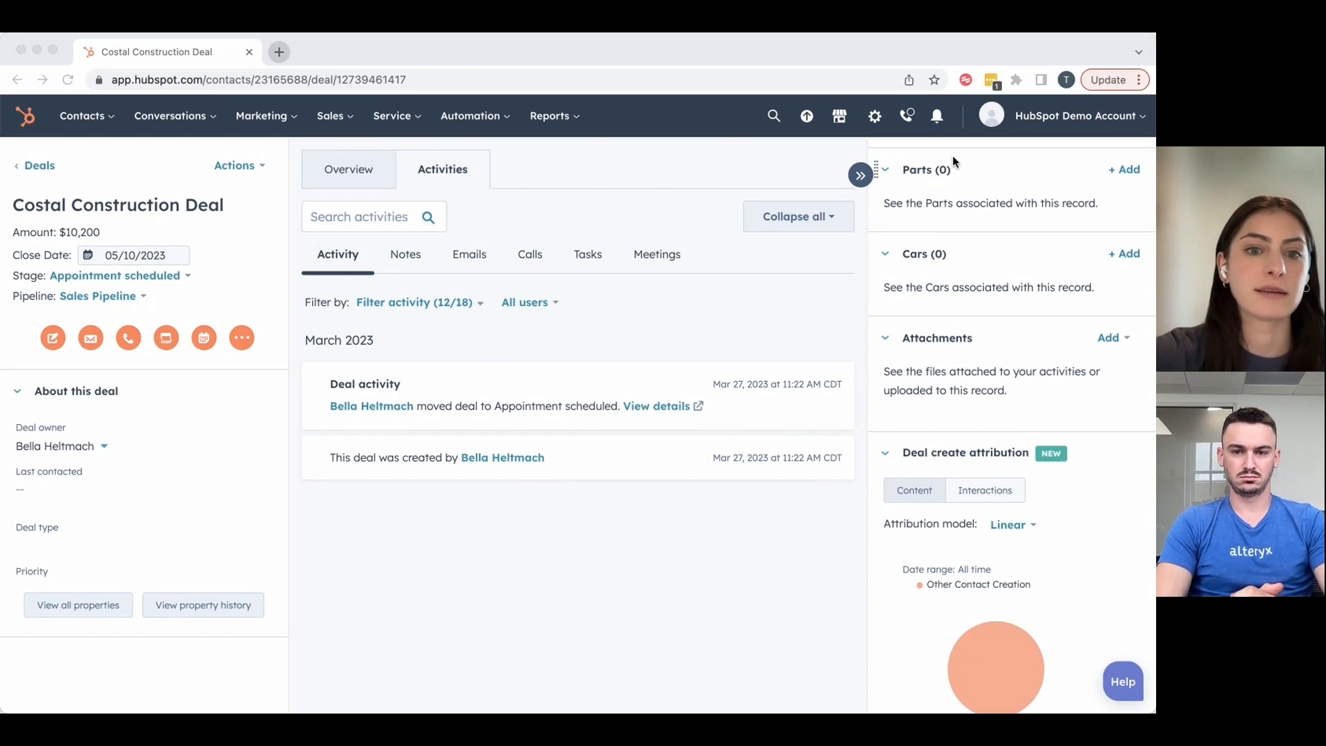
left_click(483, 356)
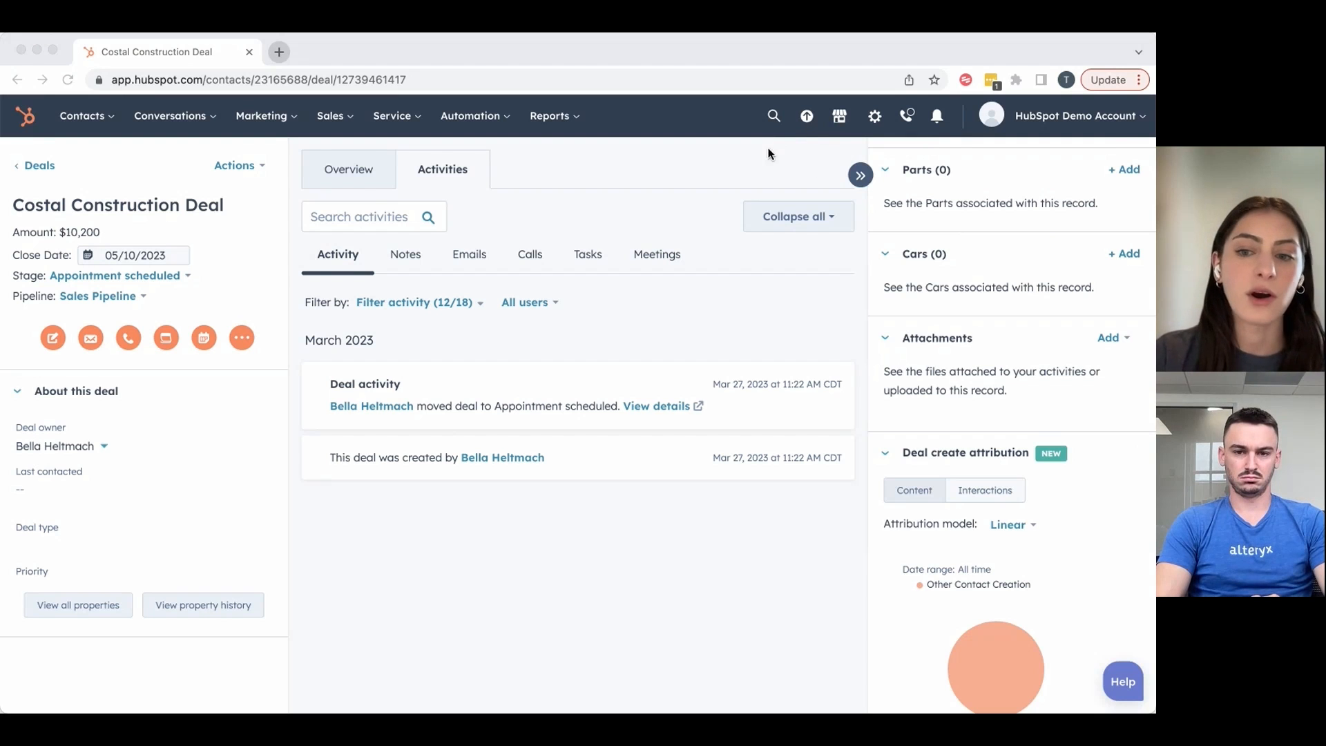
Step: Open the Introduction Playbook from the deal record and read through its discovery call questions to the end
scroll(979, 381, "down", 10)
scroll(978, 381, "up", 2)
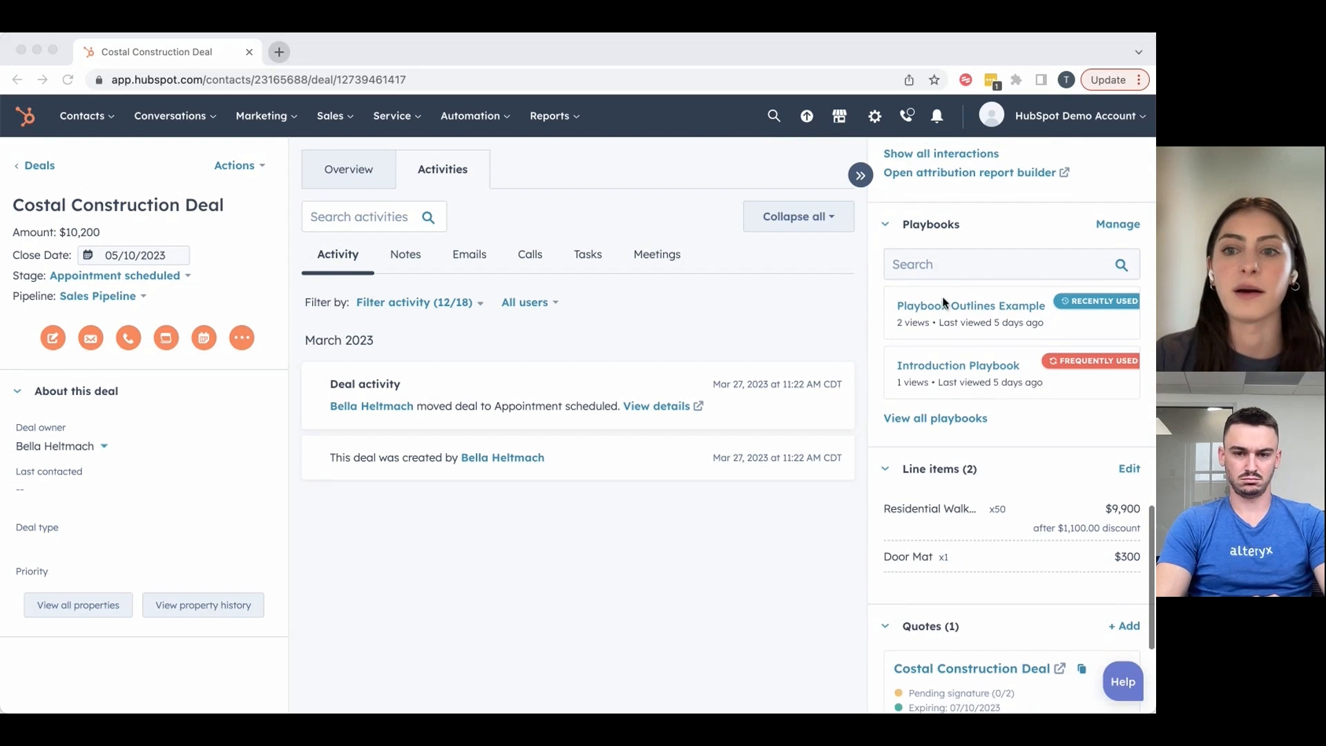
left_click(966, 370)
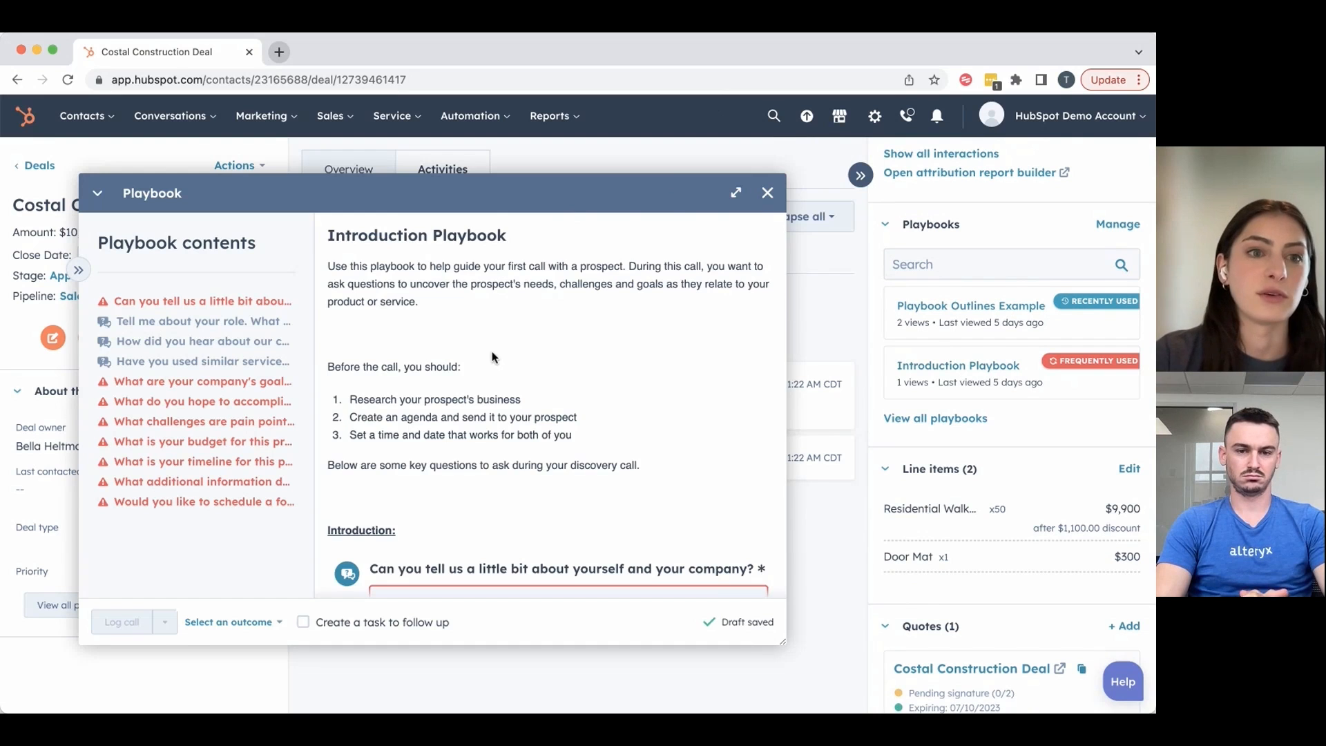
scroll(495, 351, "down", 1)
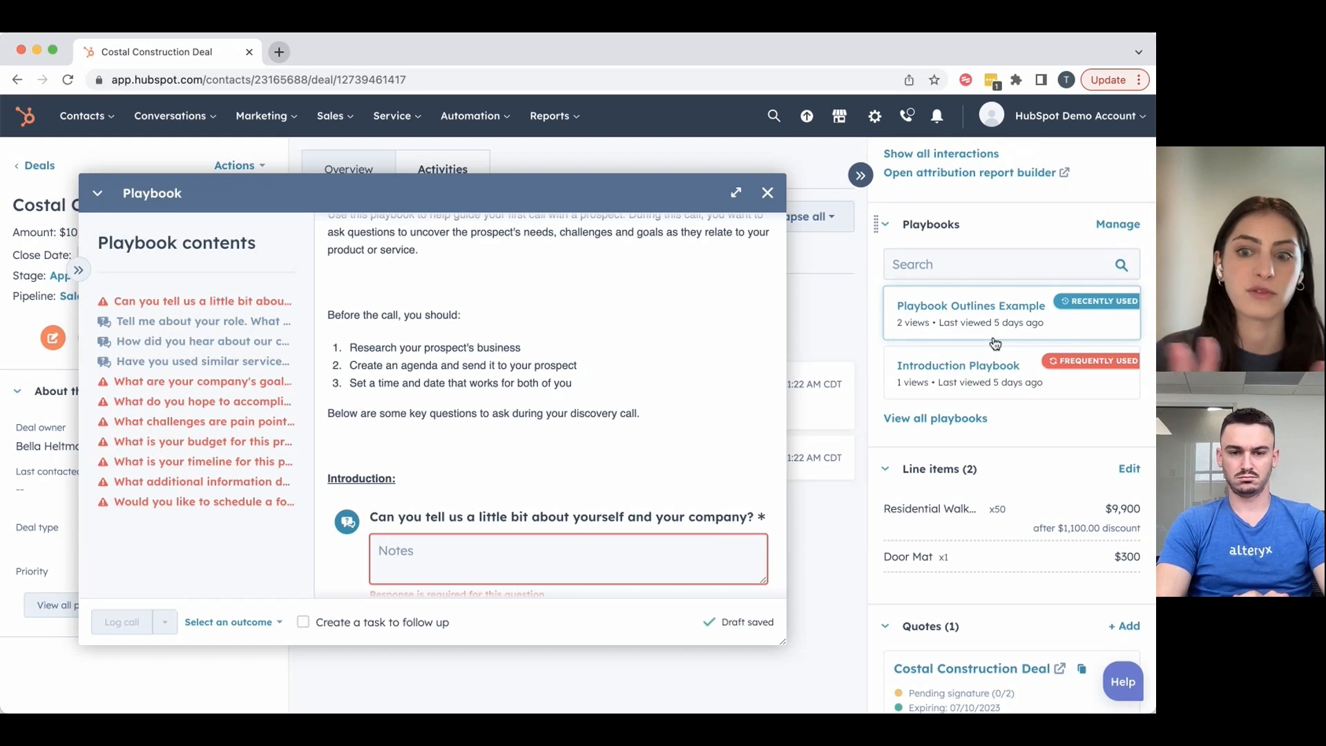
scroll(621, 459, "down", 1)
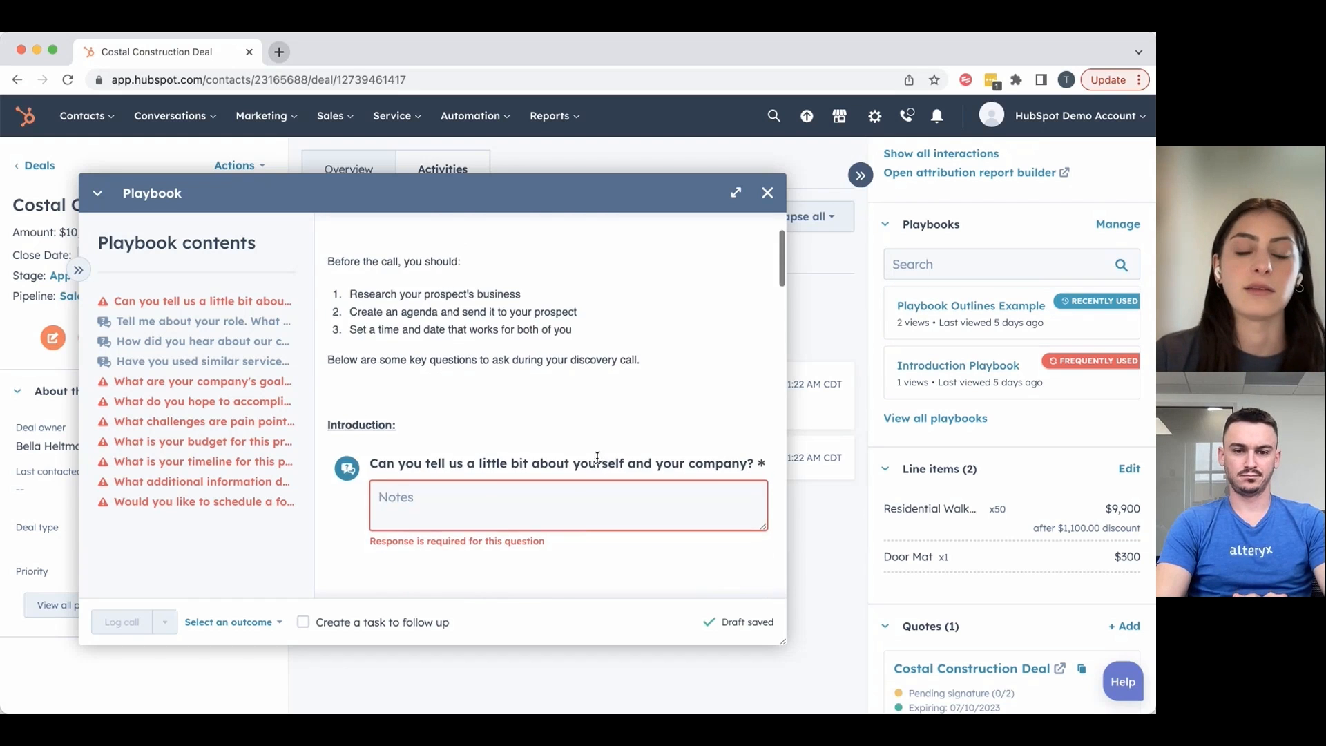
scroll(600, 462, "down", 3)
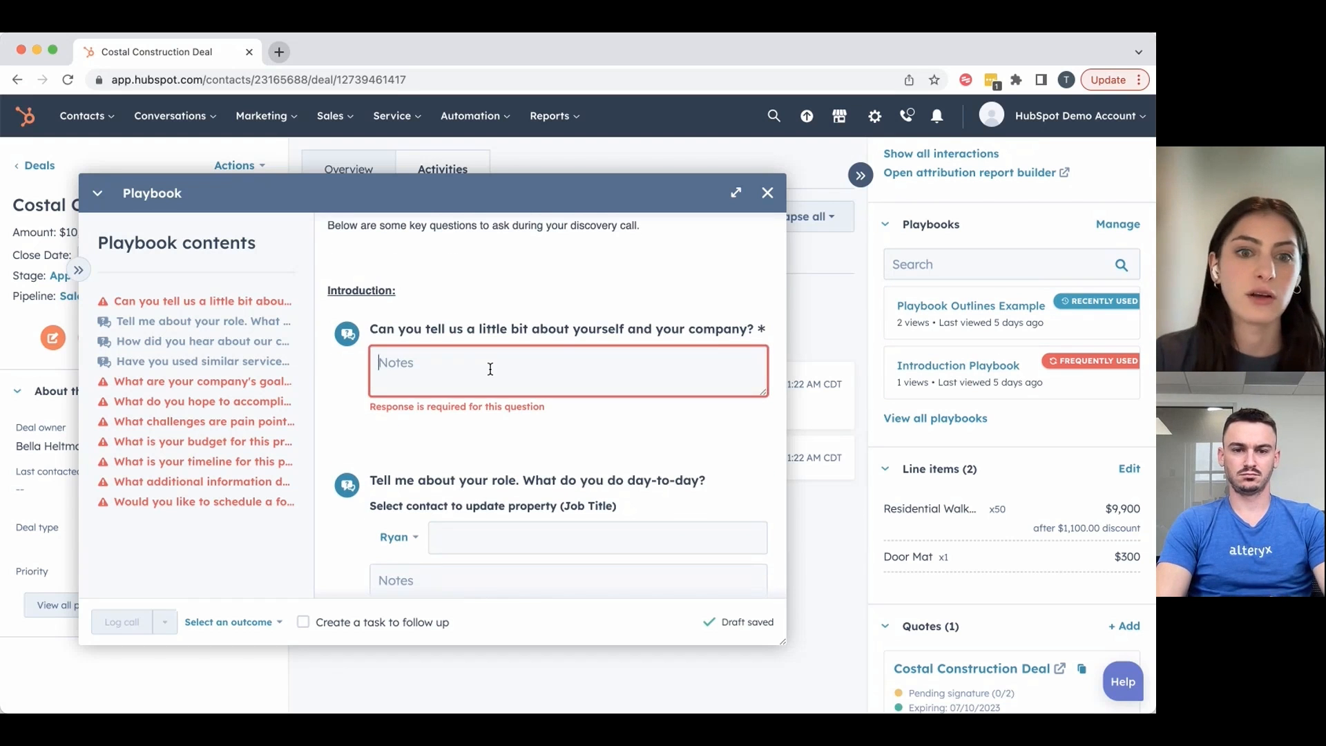
scroll(493, 413, "down", 2)
scroll(664, 439, "down", 6)
scroll(664, 440, "down", 15)
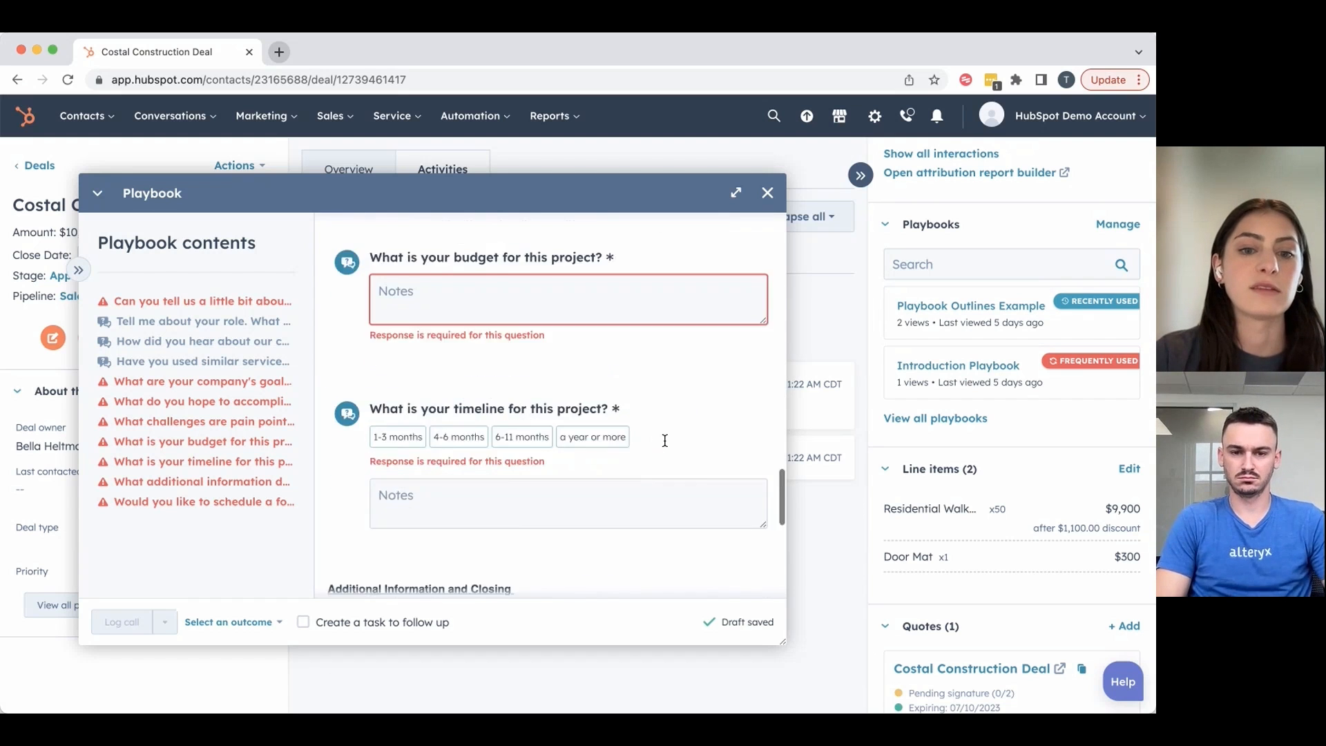
scroll(665, 439, "down", 3)
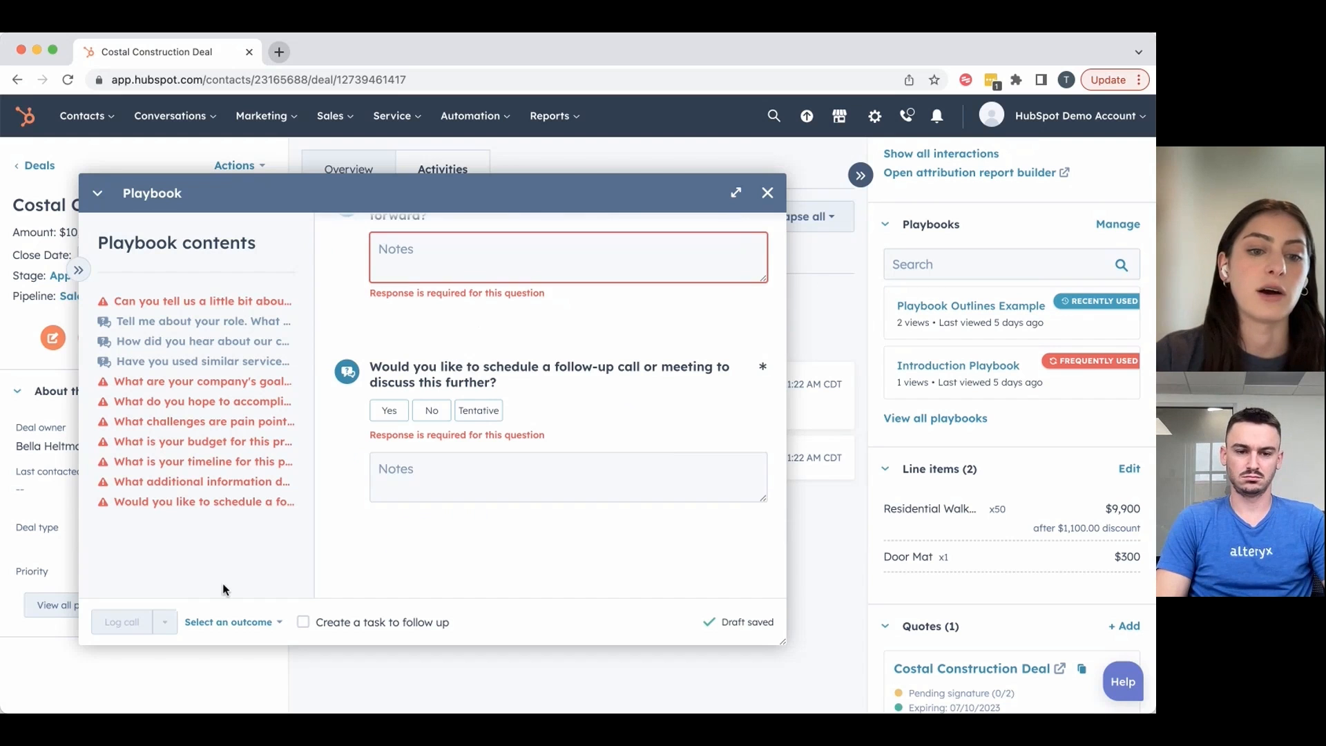
Step: Set the playbook's call outcome to Connected, check the closing questions and close the playbook without logging the call
left_click(241, 623)
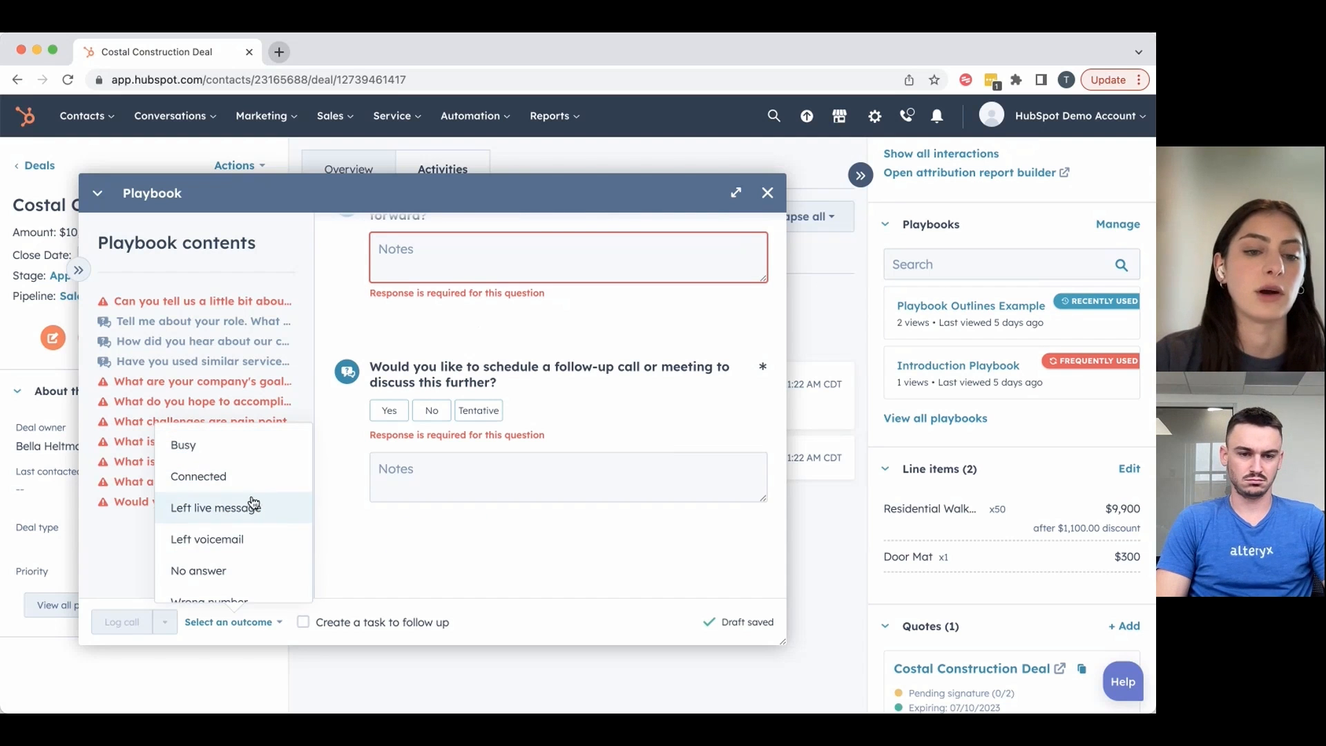
left_click(242, 475)
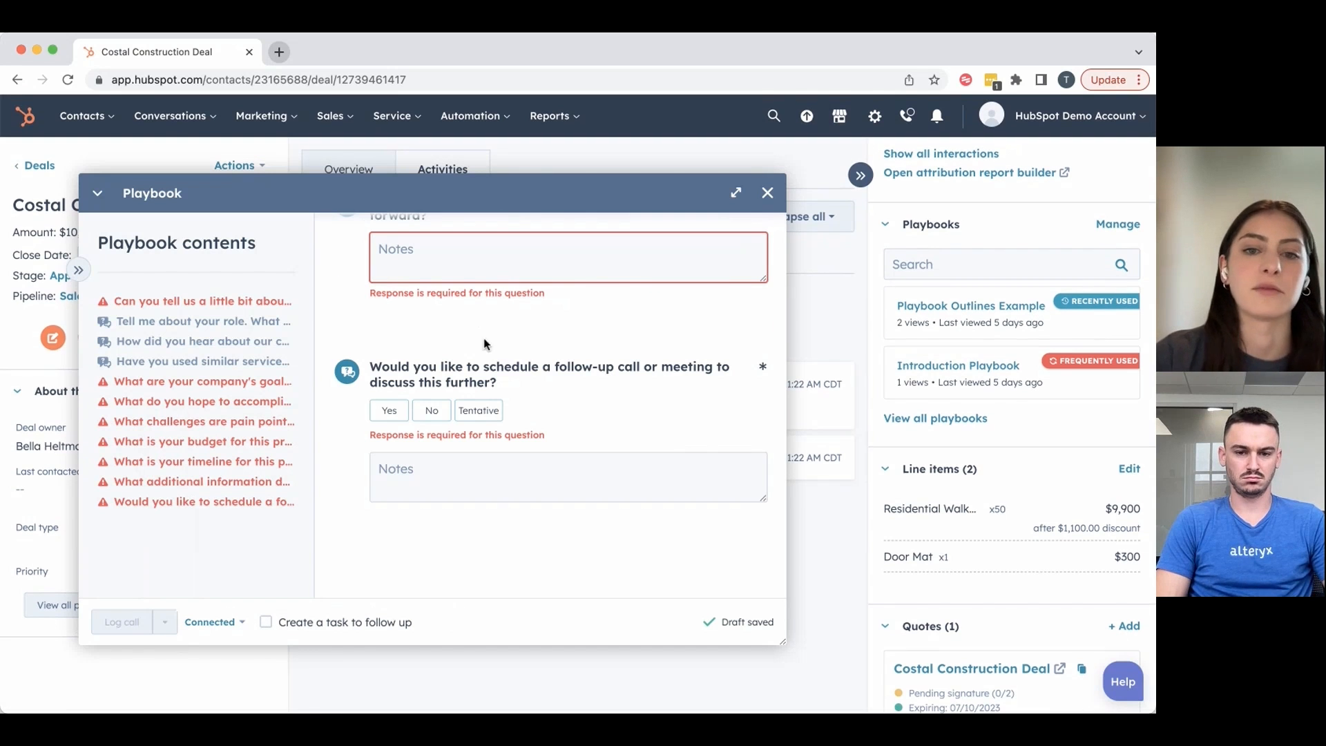
scroll(497, 346, "up", 3)
left_click(518, 358)
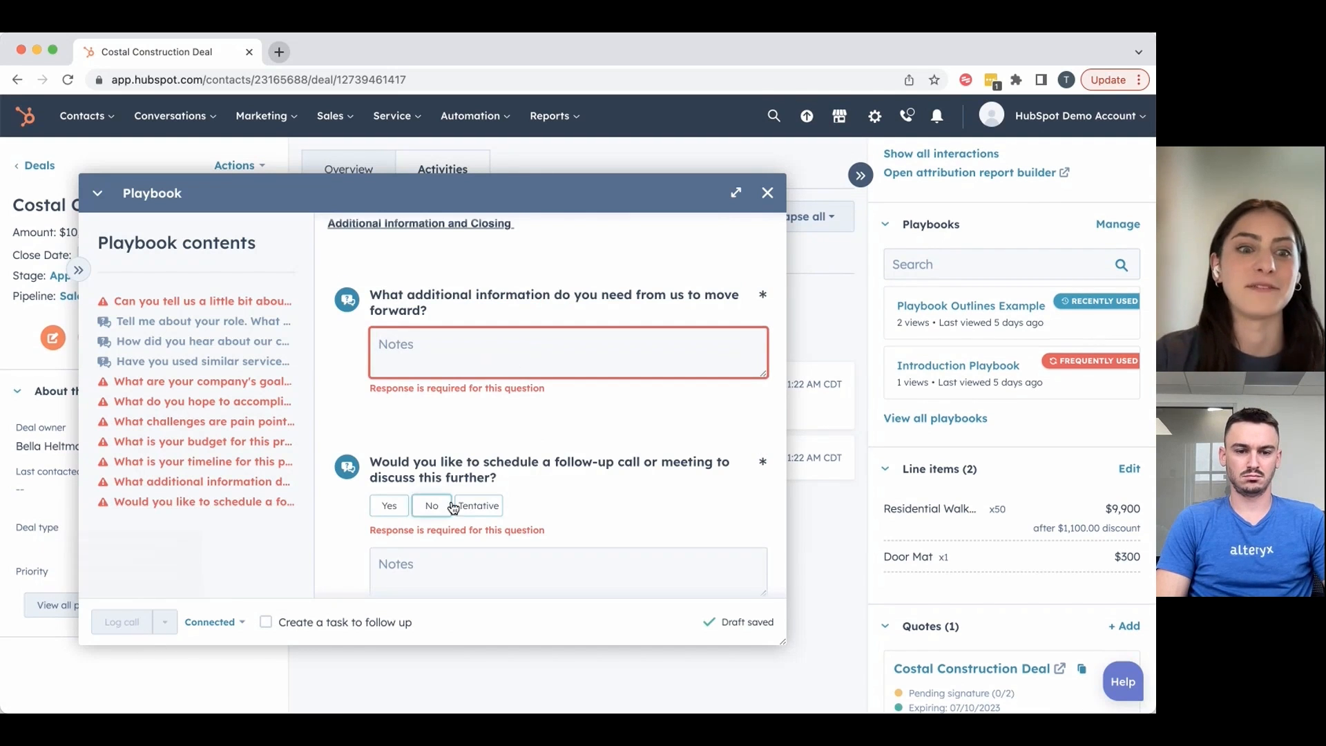
left_click(772, 194)
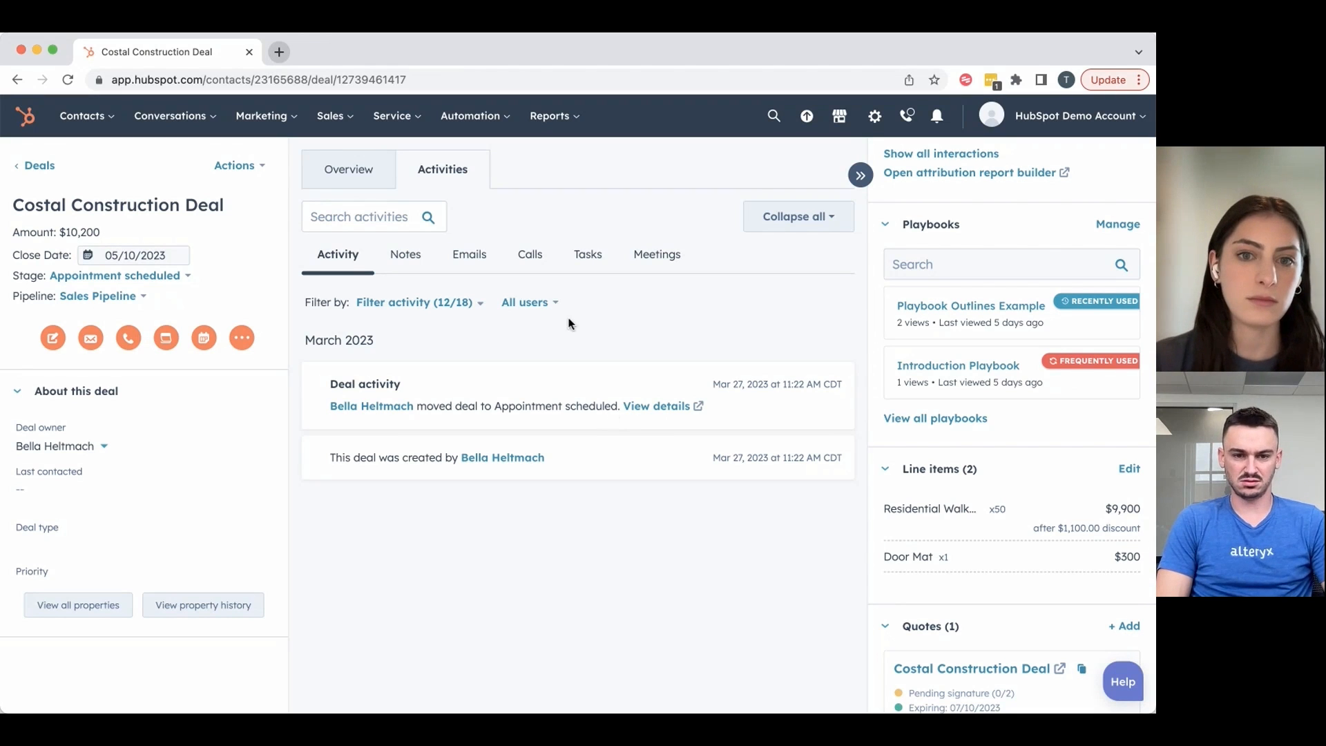
Step: Examine the activity filter options for communication, team activity and updates on the deal's timeline, leaving the selection as is
left_click(455, 309)
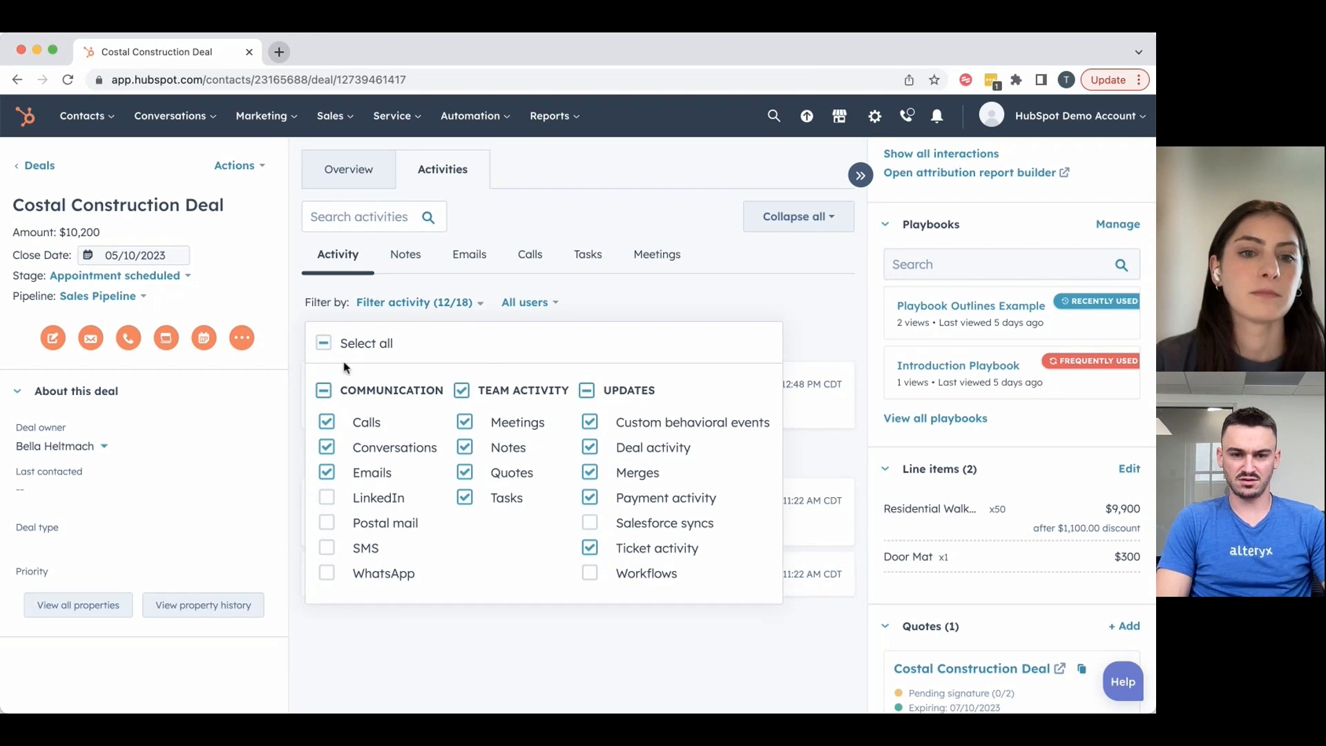
left_click(598, 301)
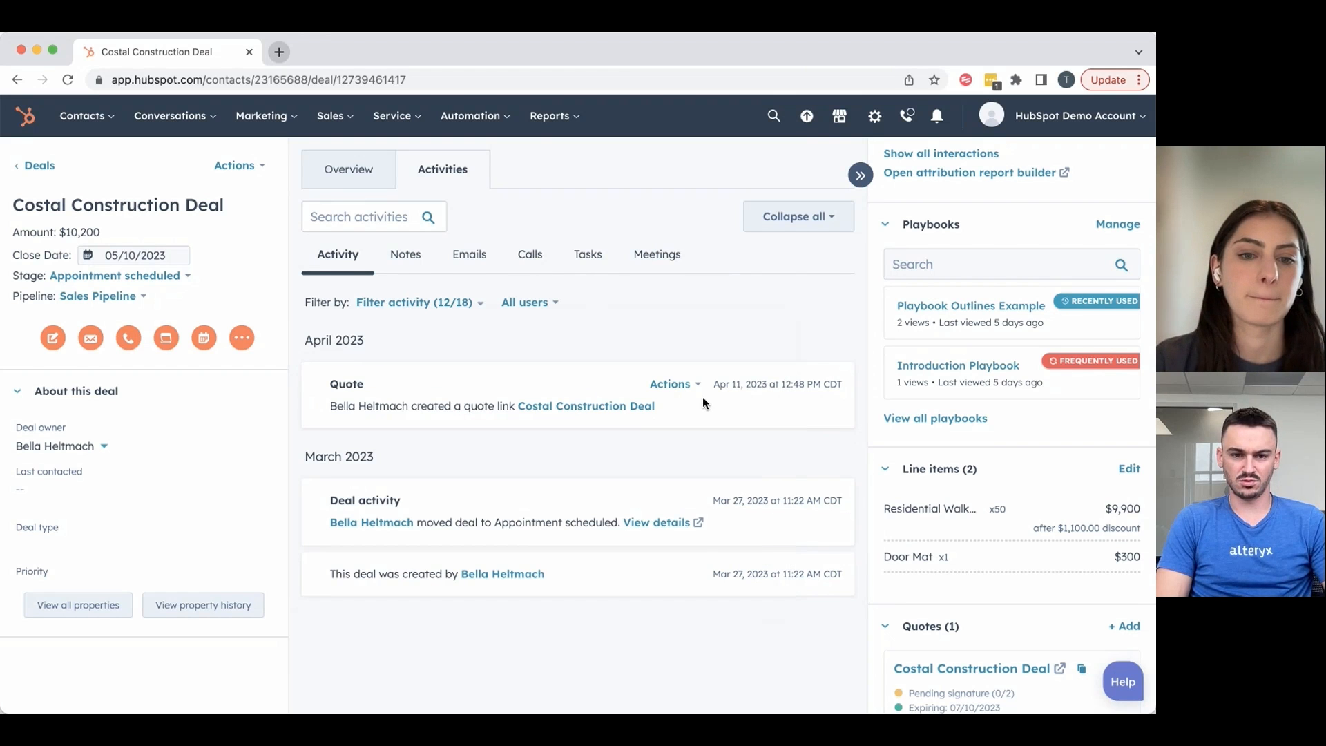
left_click(403, 301)
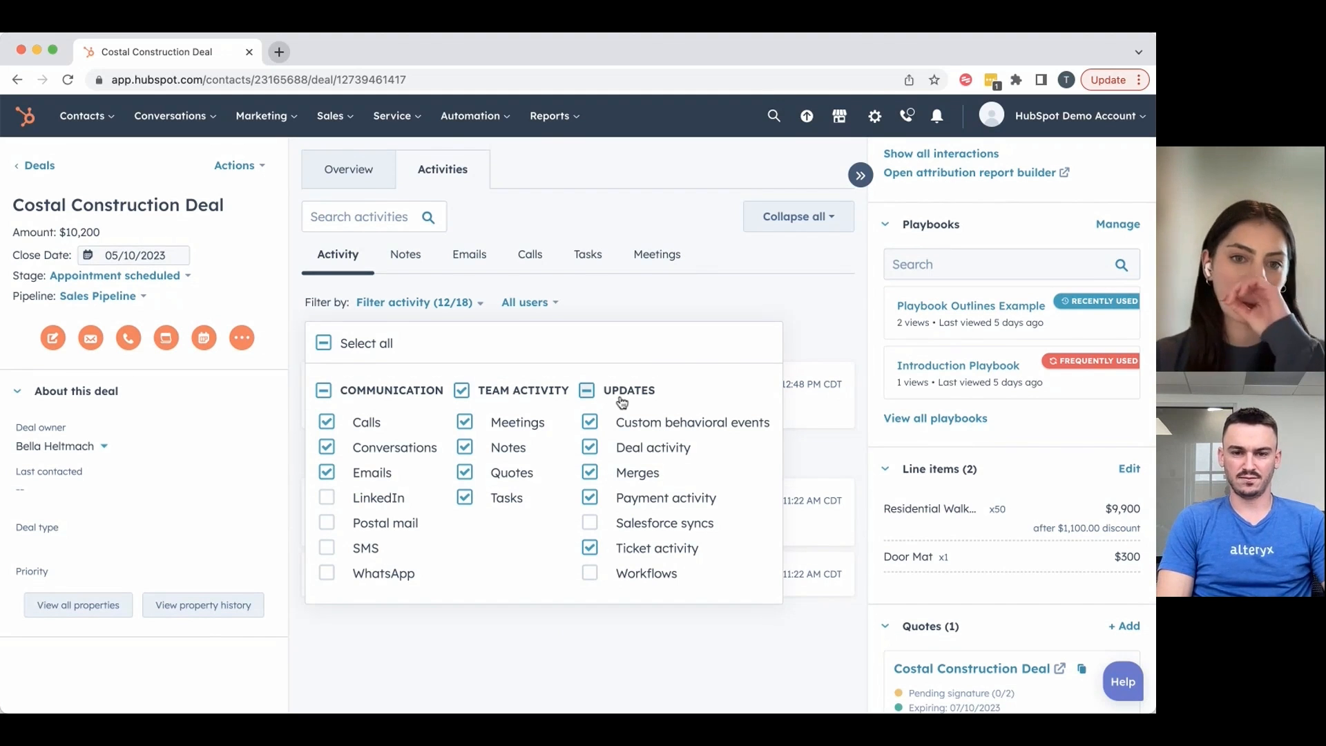
left_click(628, 308)
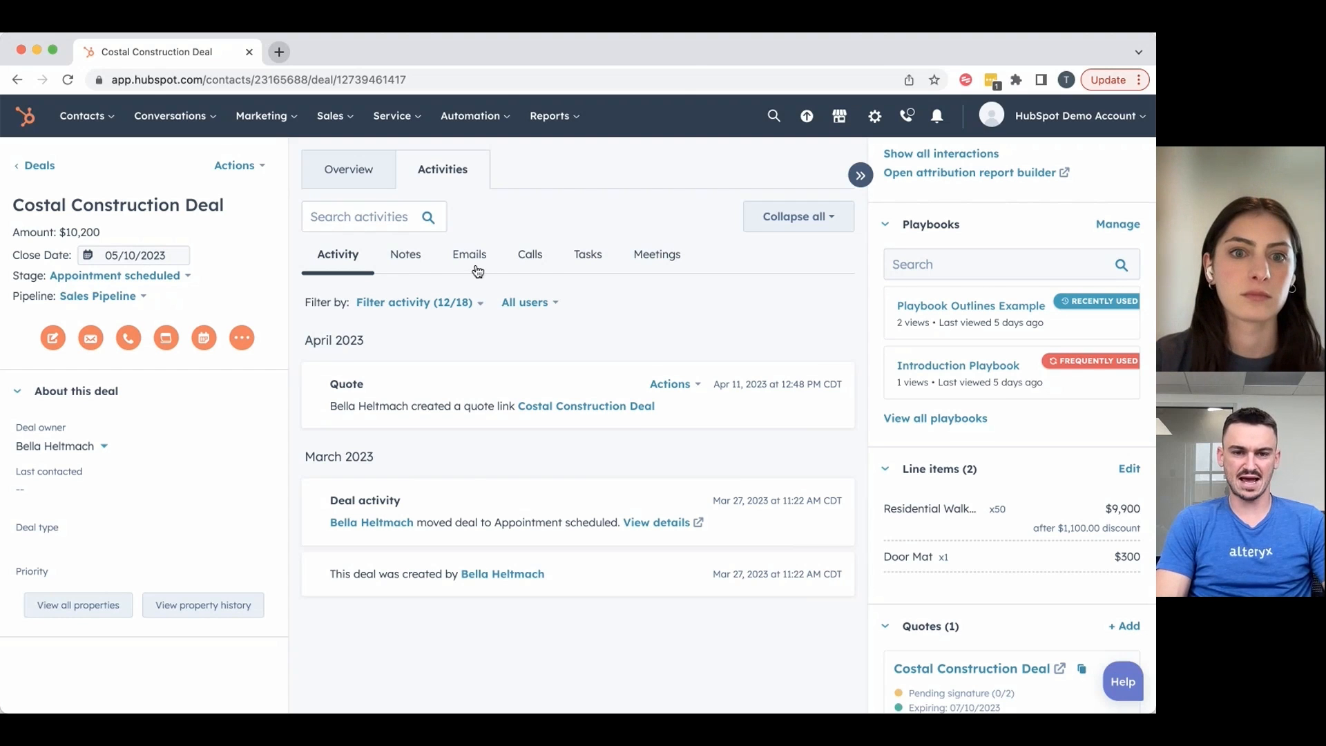
Step: View the deal's notes and the blank note editor, then close the editor without saving a note
left_click(421, 255)
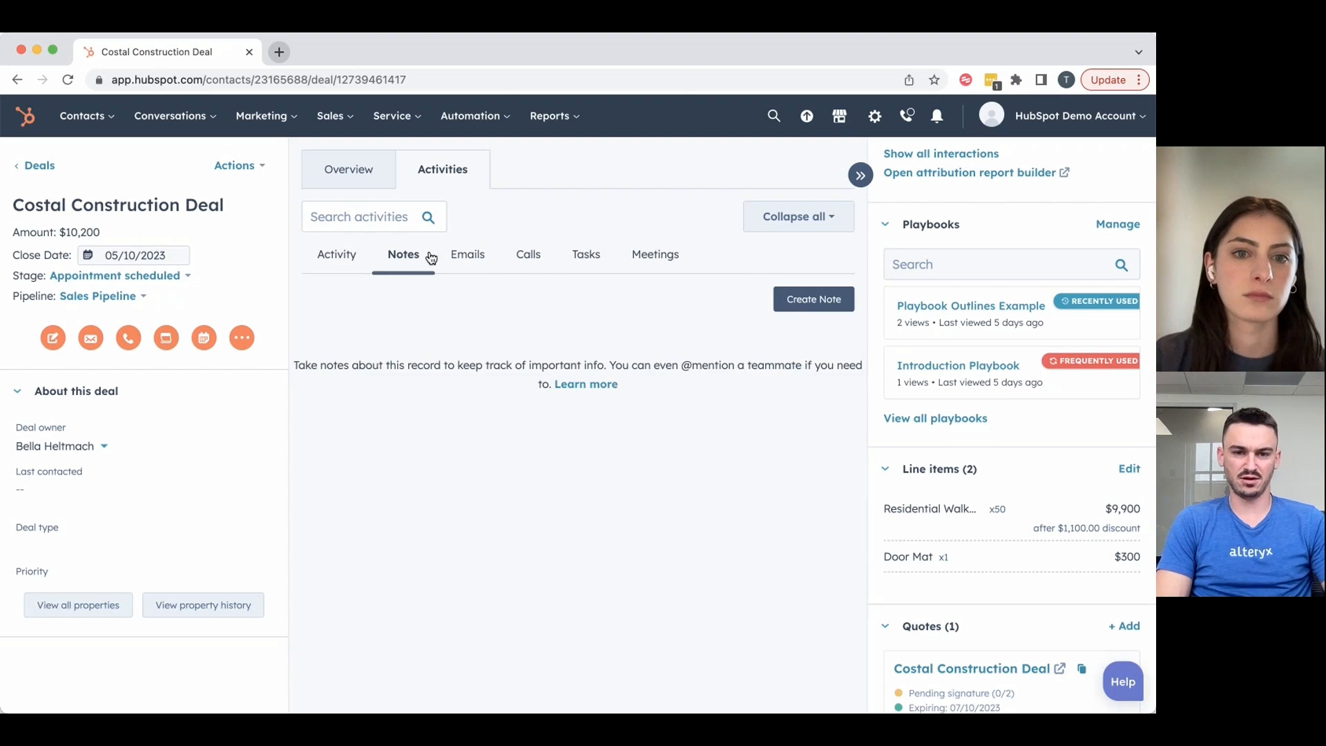
left_click(826, 309)
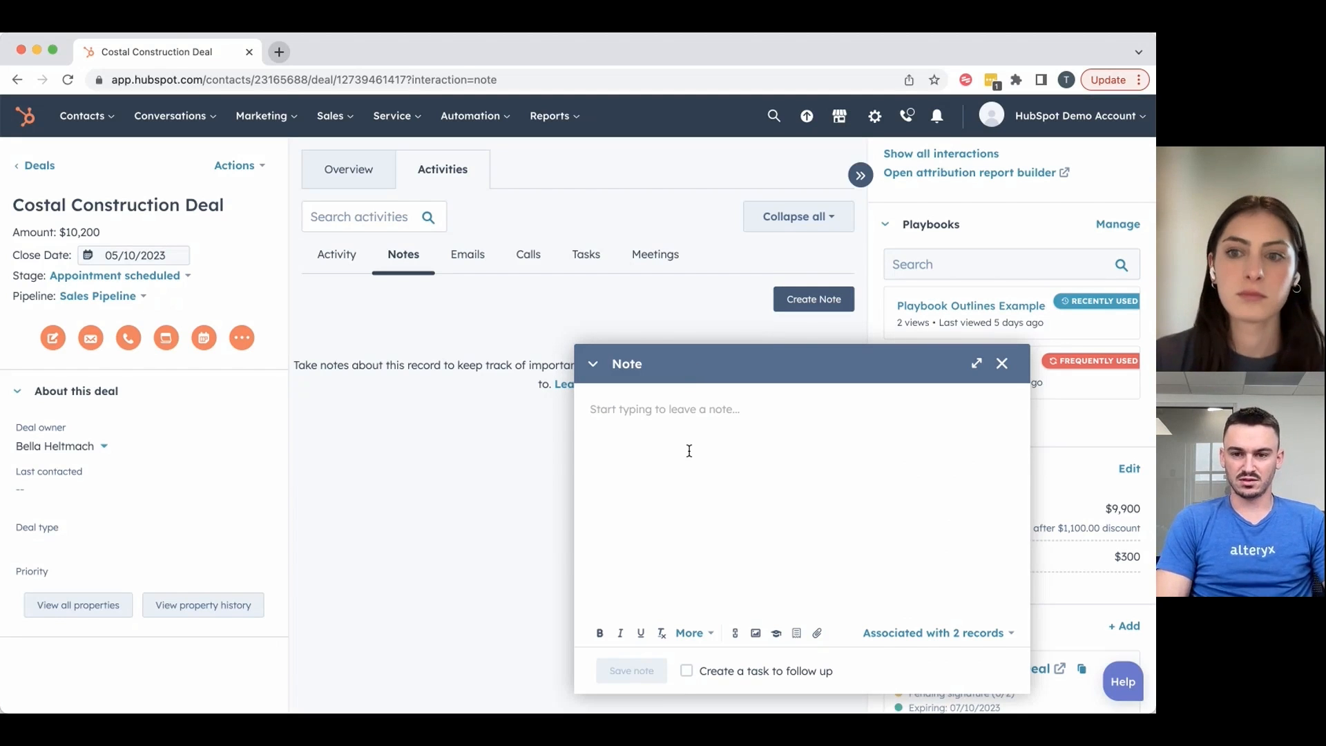
left_click(1001, 365)
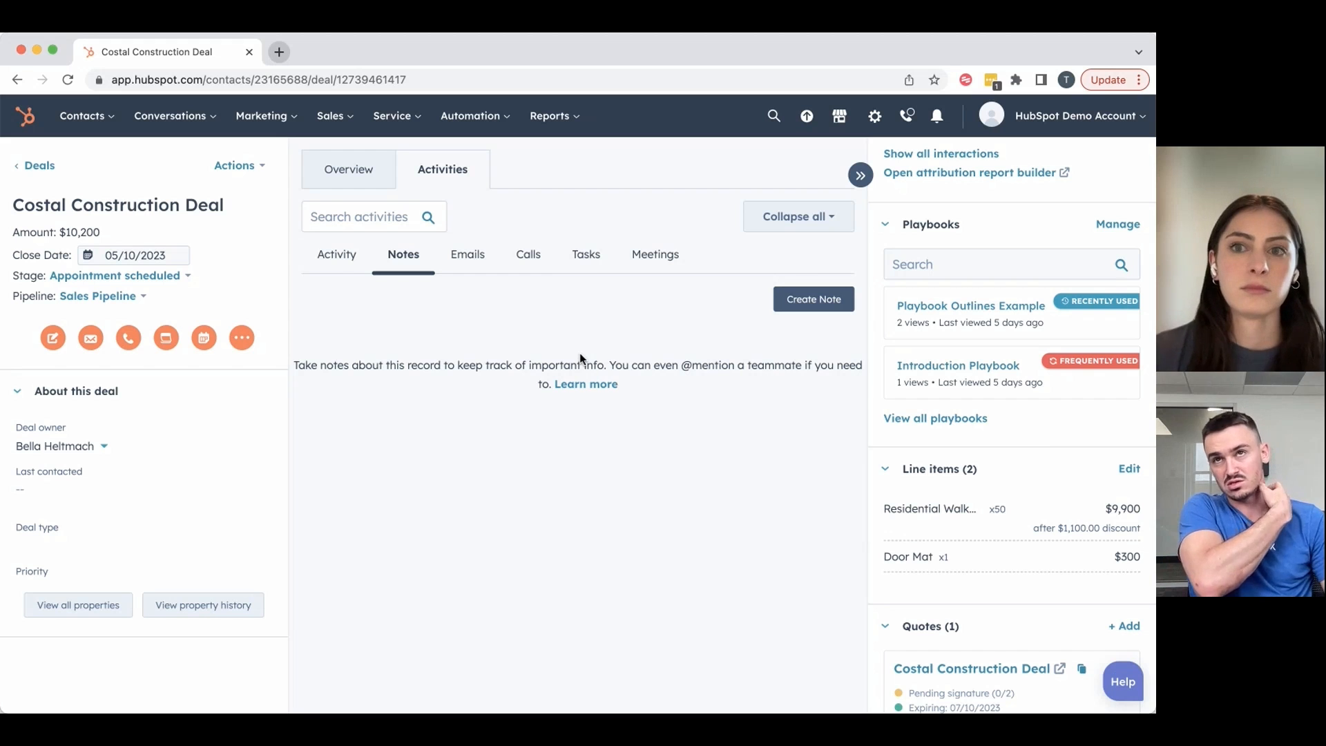
left_click(956, 77)
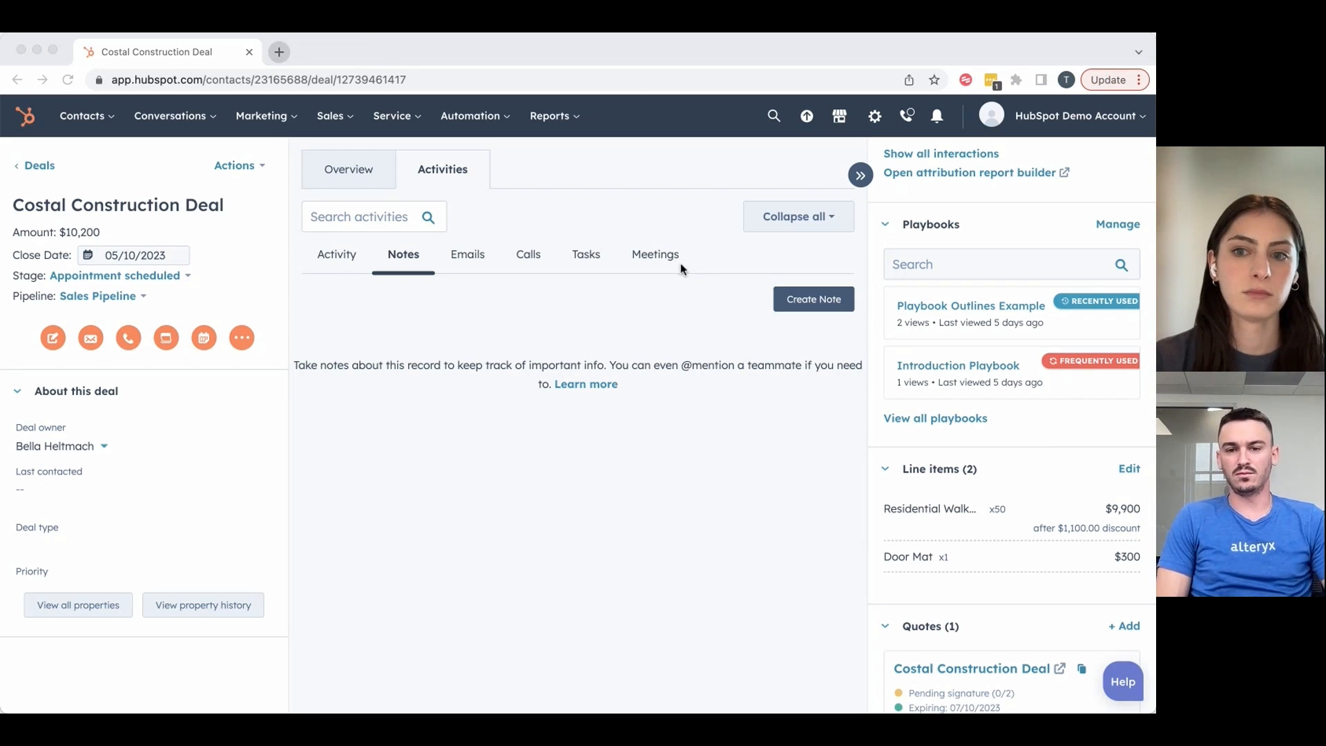
left_click(816, 426)
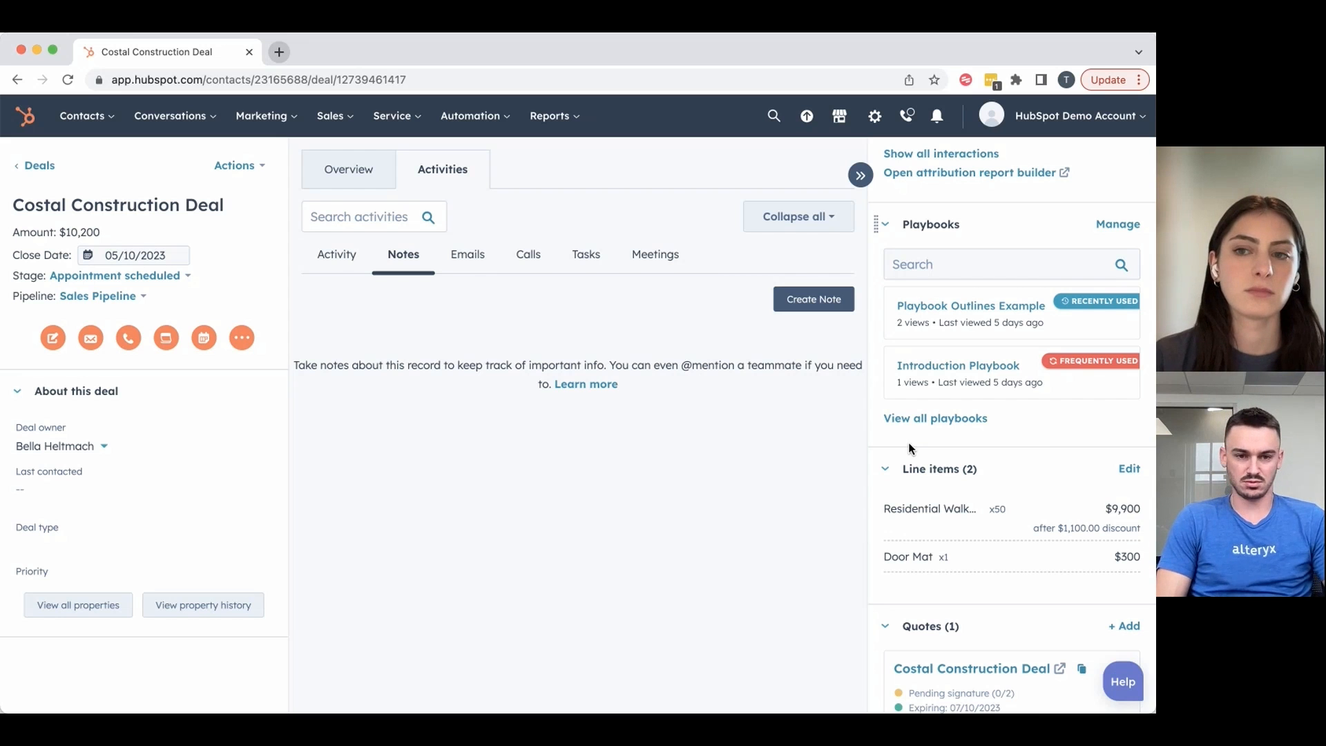
Step: Start a new ticket from the deal's Tickets association and review the fields of the creation form
scroll(926, 430, "down", 15)
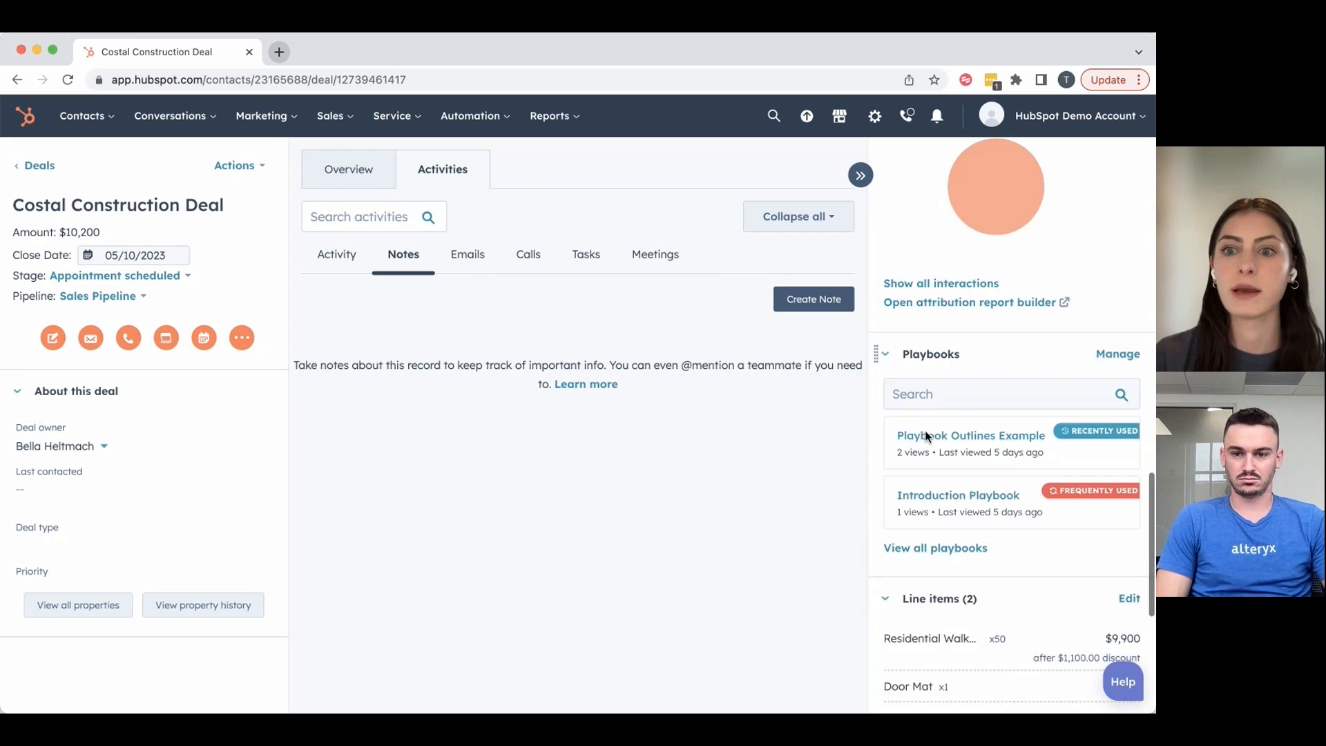
scroll(926, 429, "up", 2)
scroll(926, 434, "up", 3)
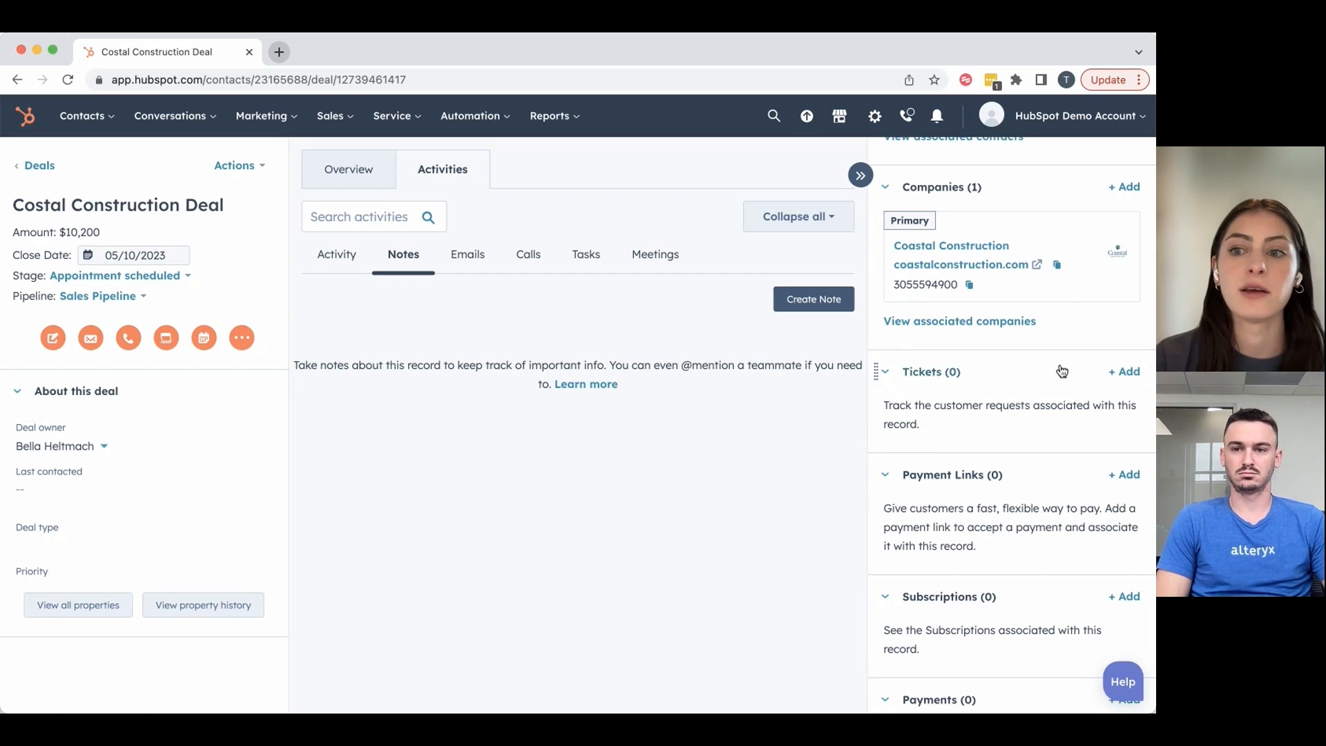
left_click(1123, 373)
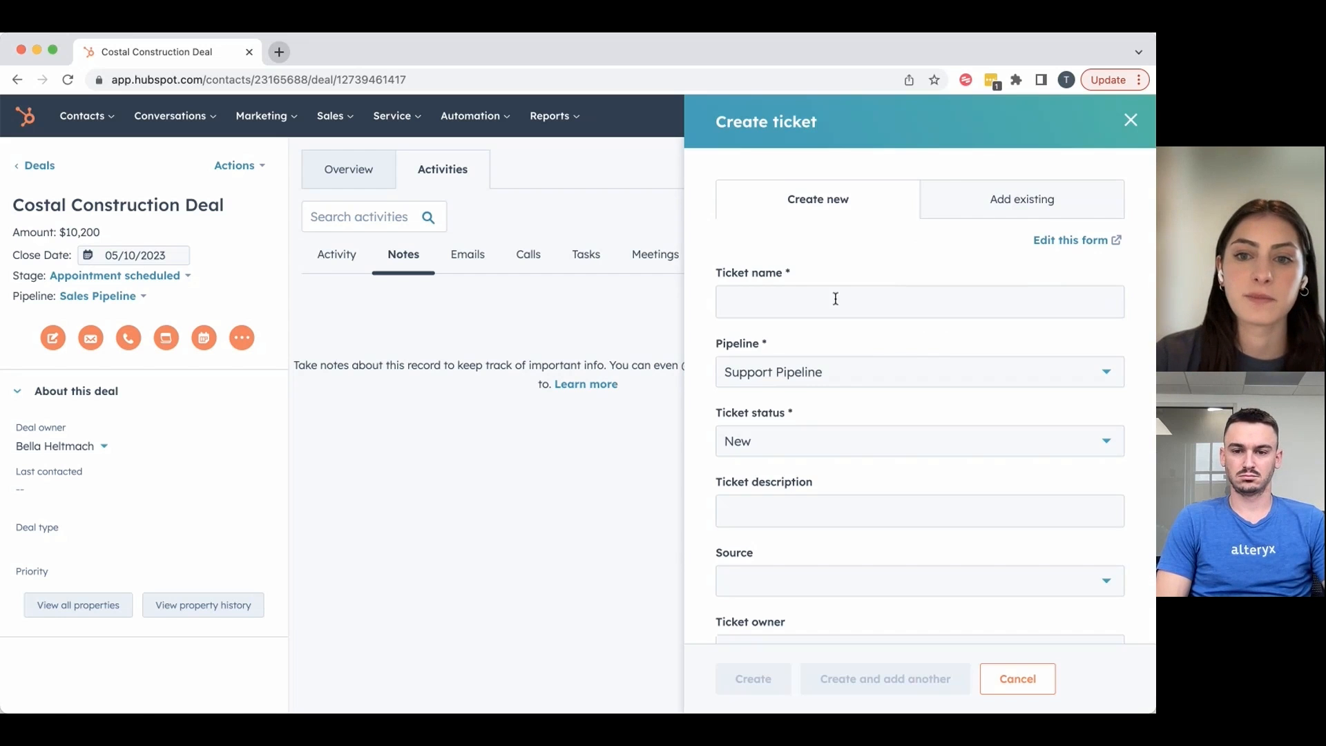
scroll(860, 450, "down", 7)
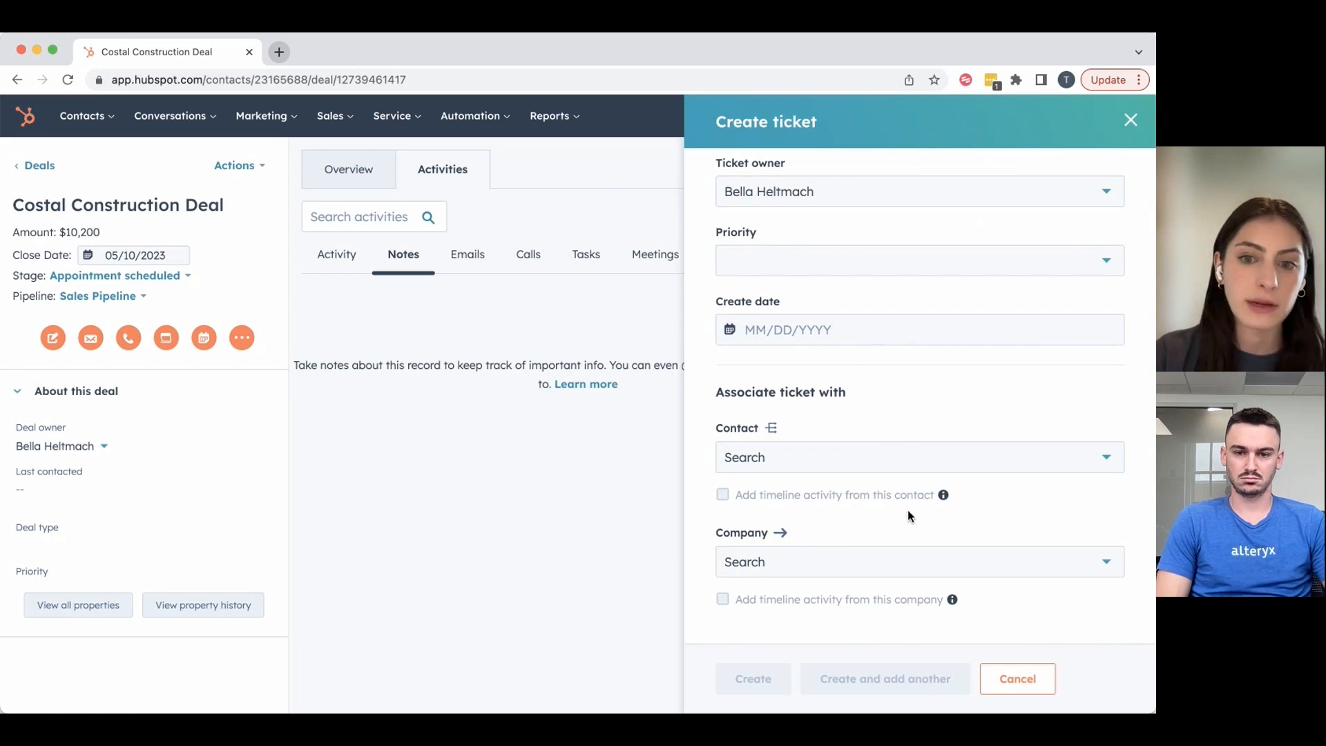
scroll(993, 370, "up", 5)
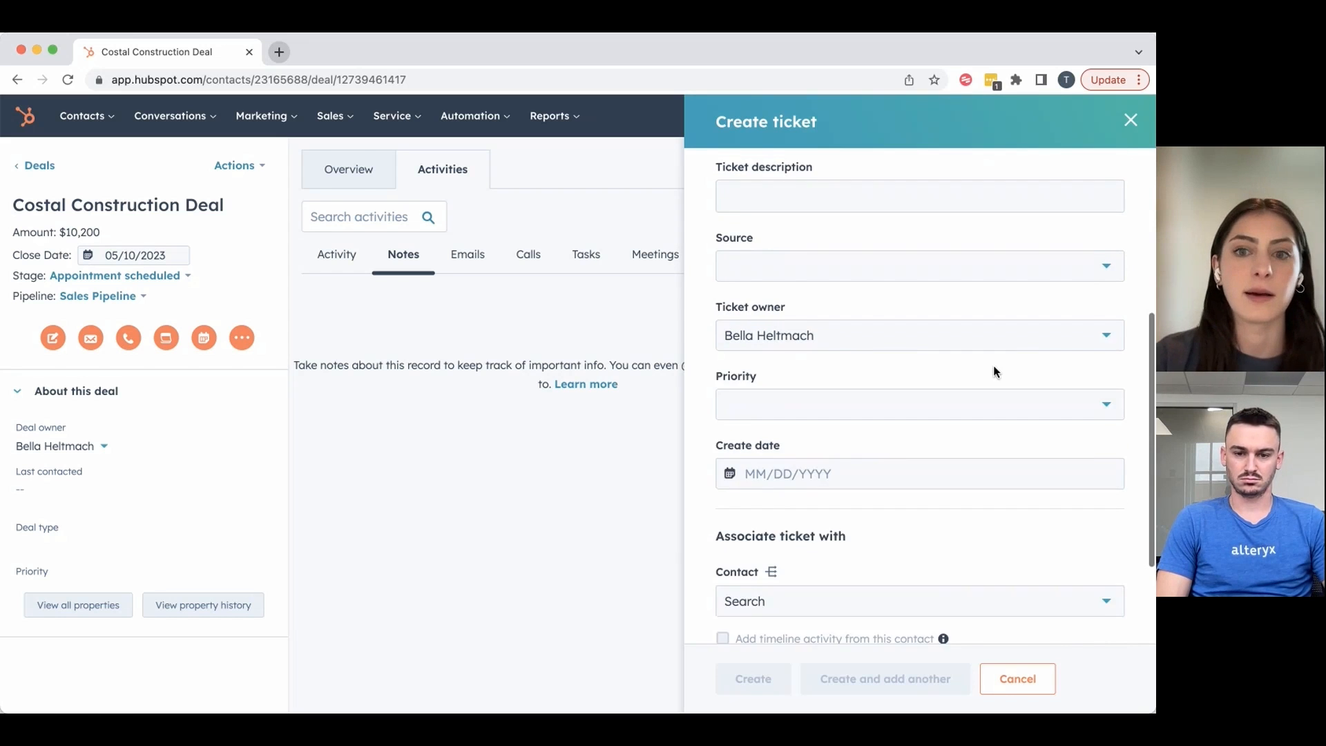
scroll(993, 371, "up", 2)
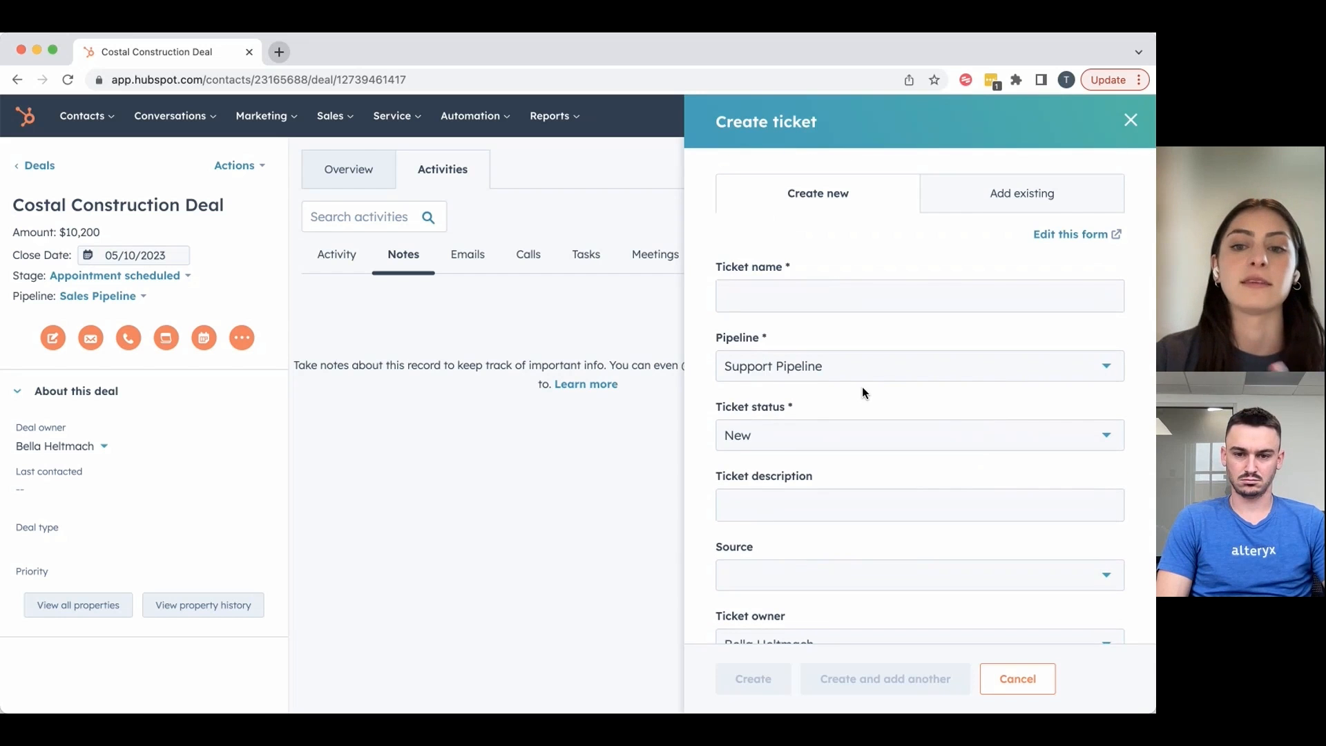
Step: Choose Fulfillment Pipeline for the new ticket, then close the form without creating the ticket
left_click(883, 367)
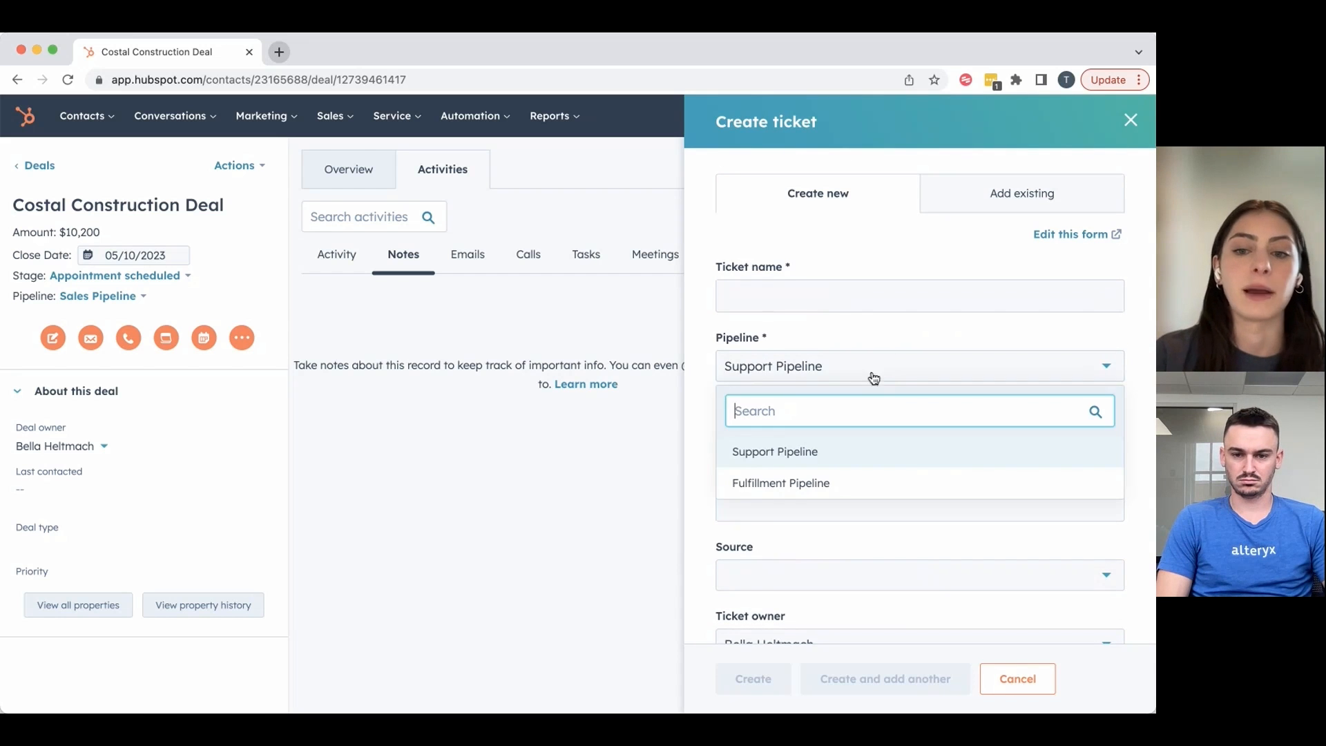
left_click(815, 496)
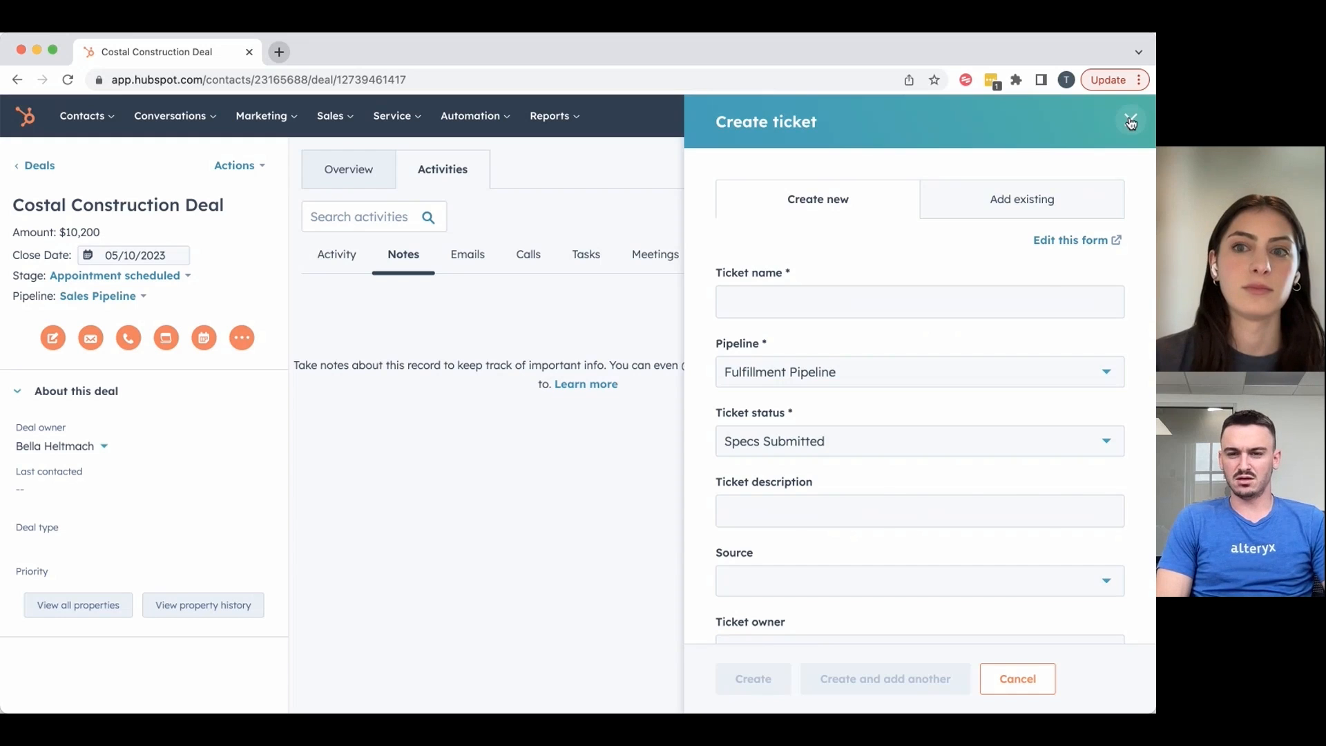
left_click(1129, 123)
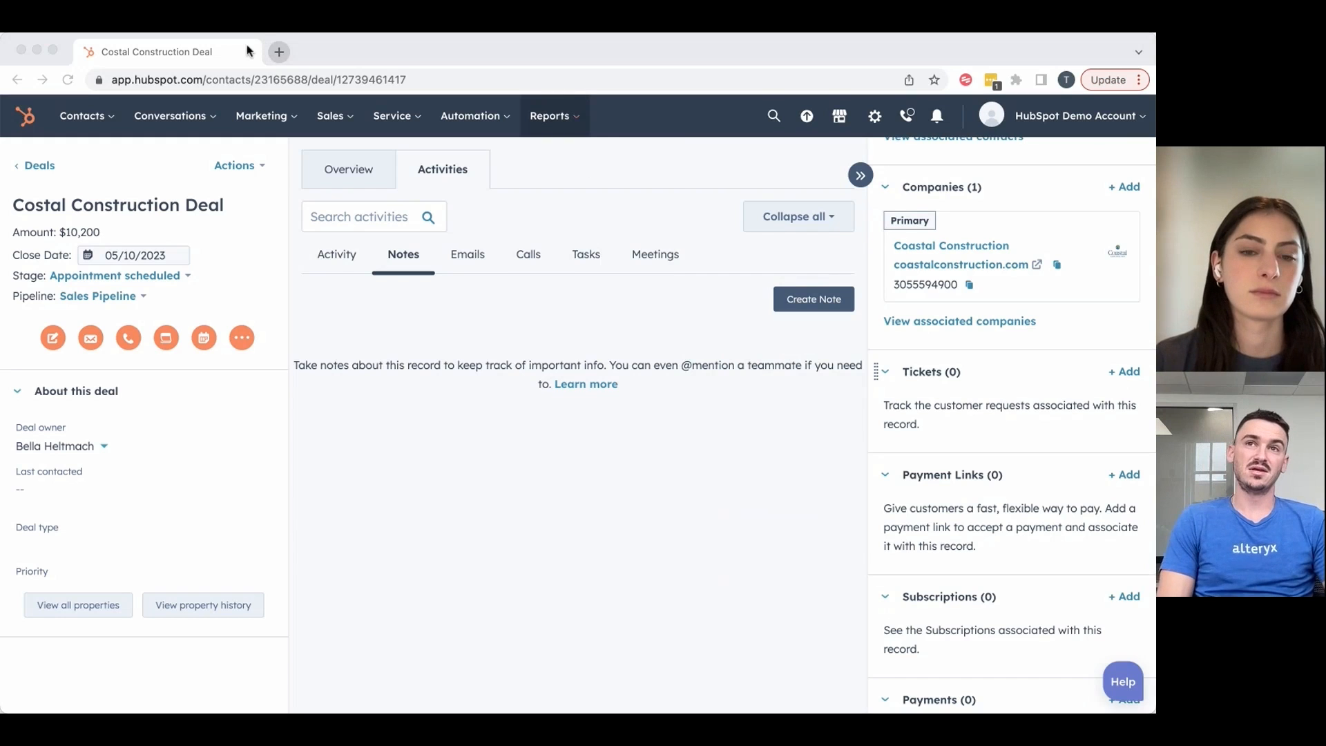
left_click(676, 182)
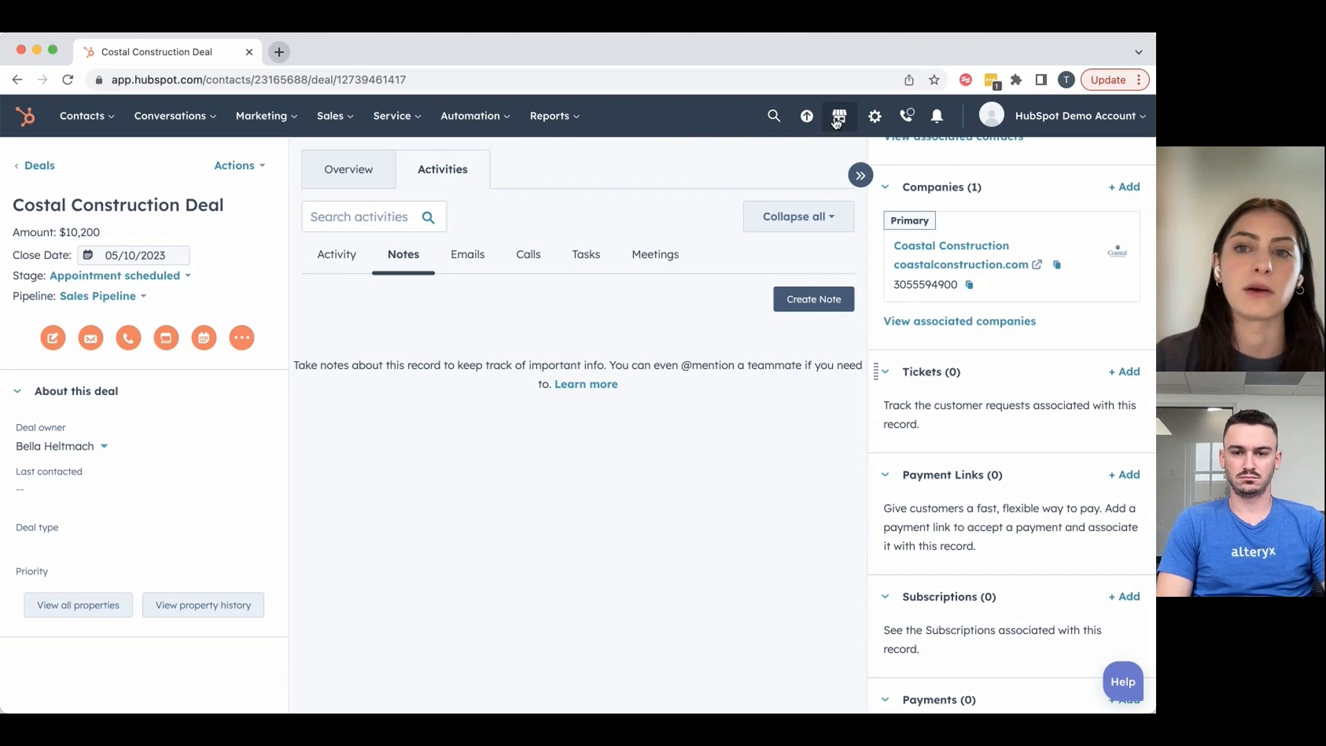
Step: Search the App Marketplace for NetSuite and open the listing of the NetSuite app provided by HubSpot
left_click(839, 123)
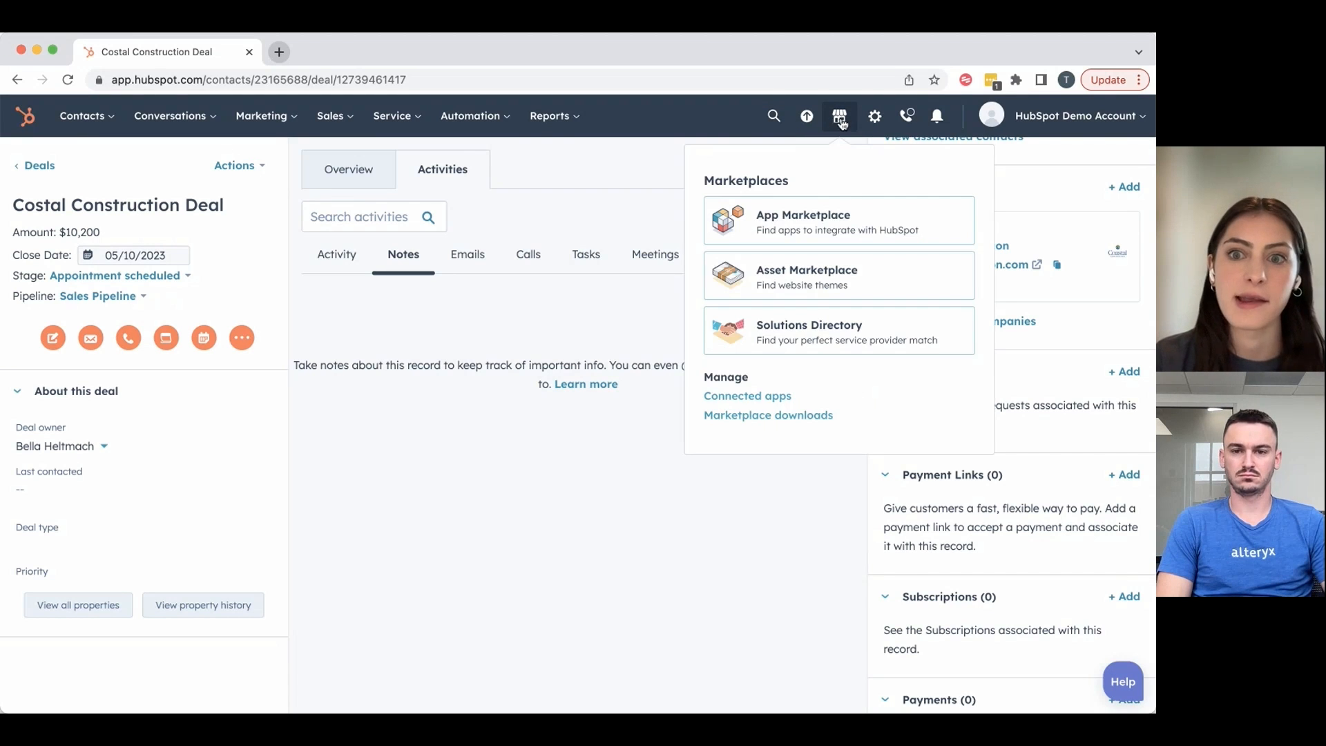
left_click(872, 226)
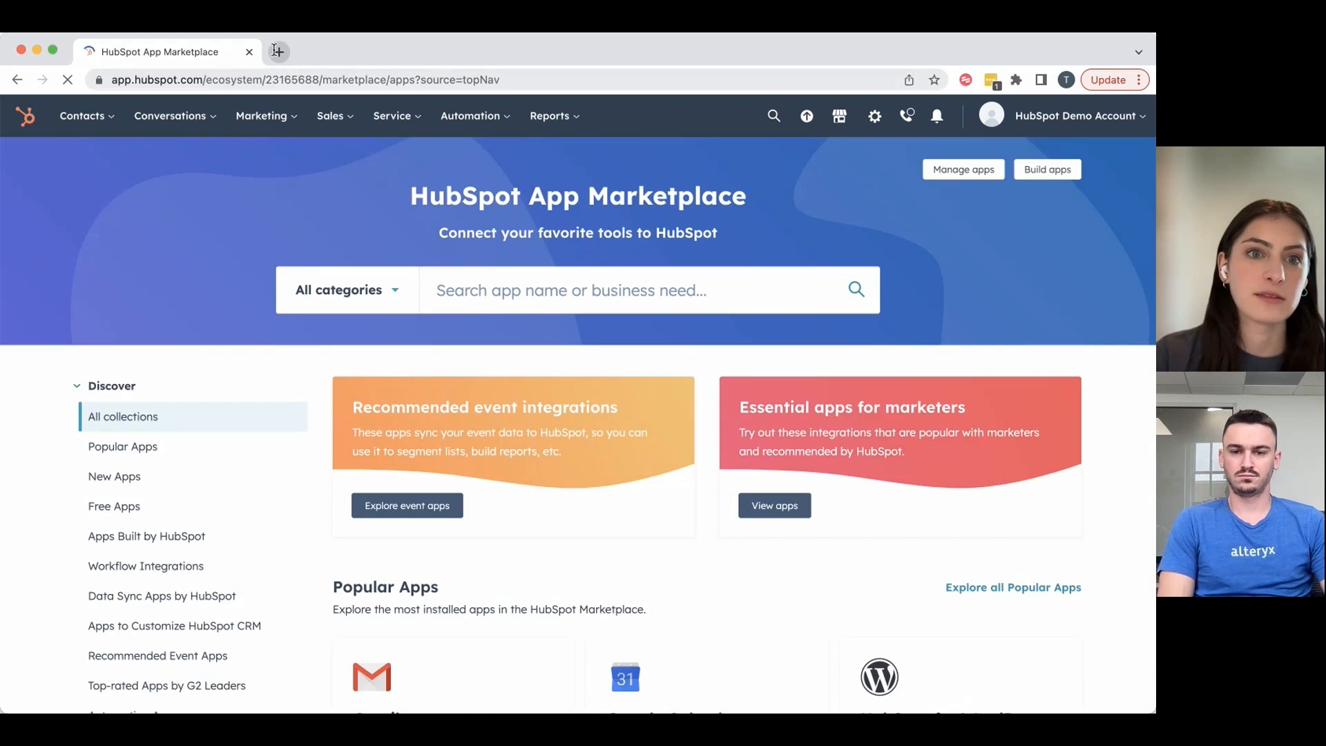
left_click(596, 290)
type("Net")
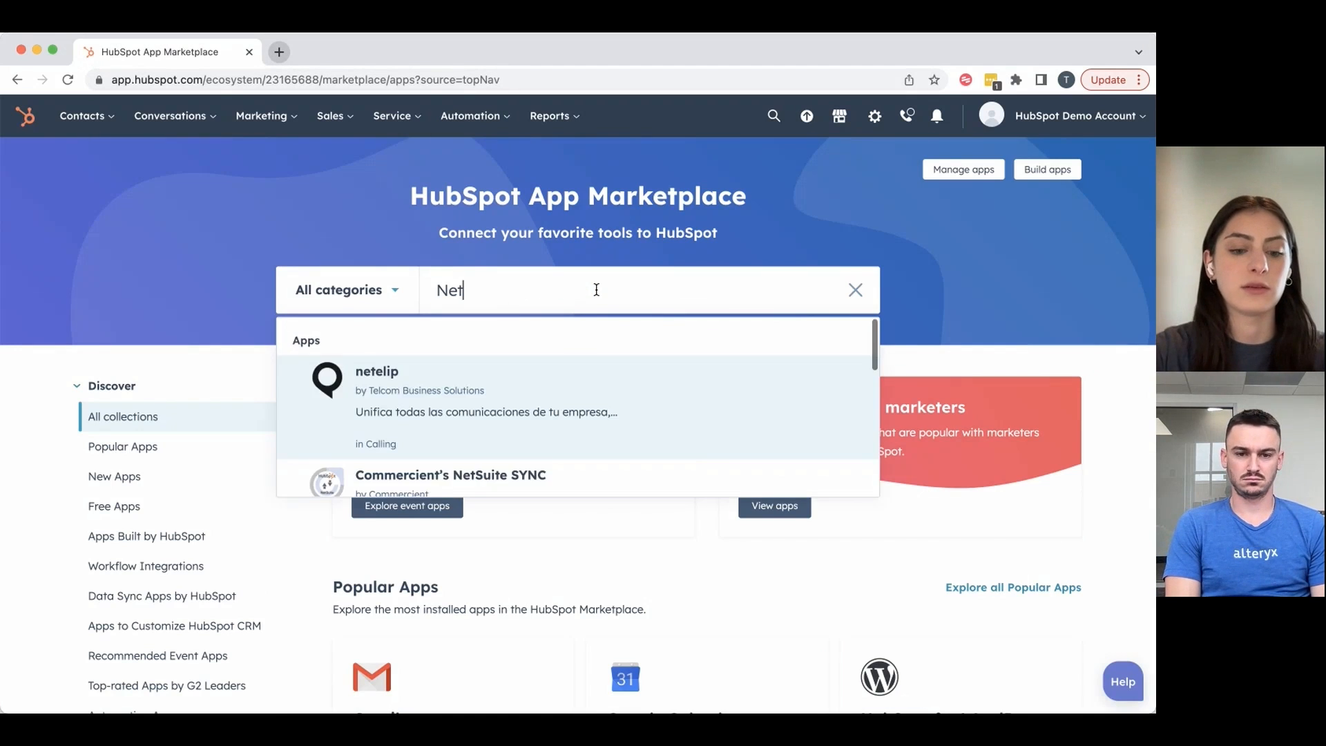
type("Suite")
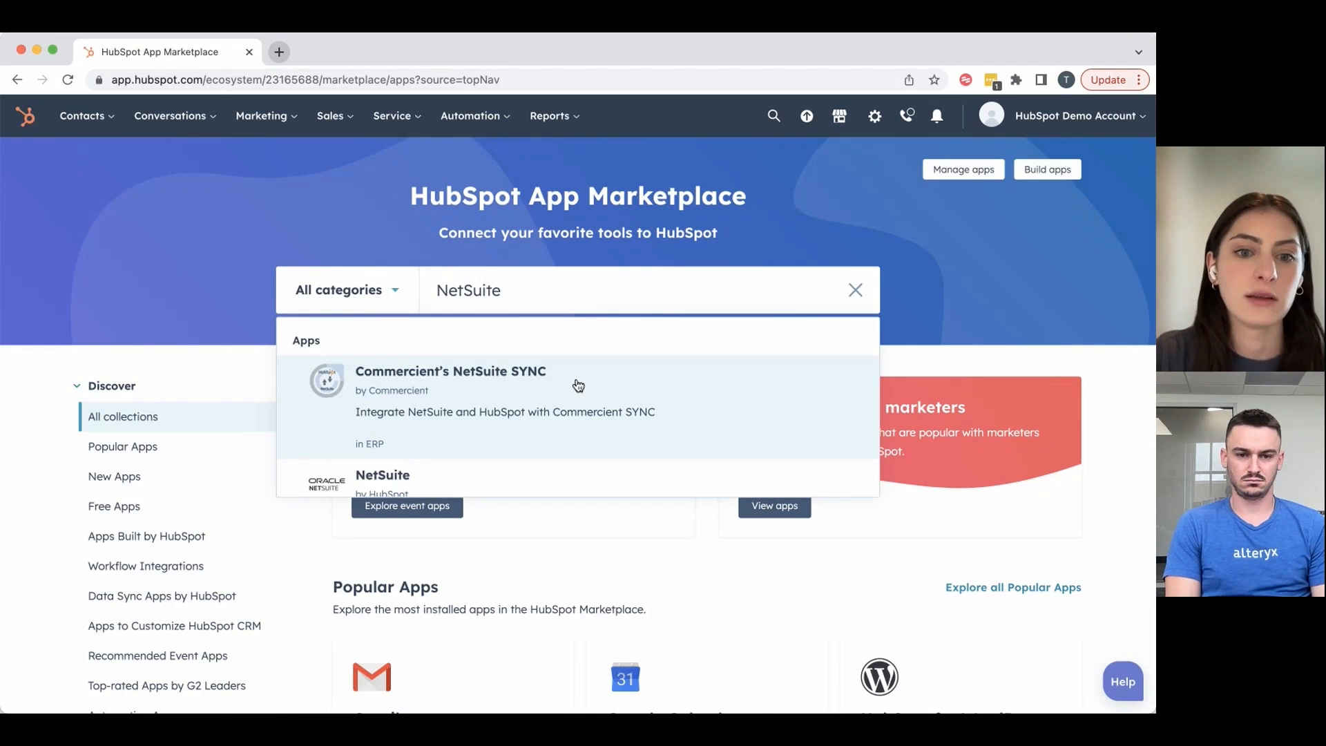
scroll(477, 449, "down", 2)
left_click(478, 448)
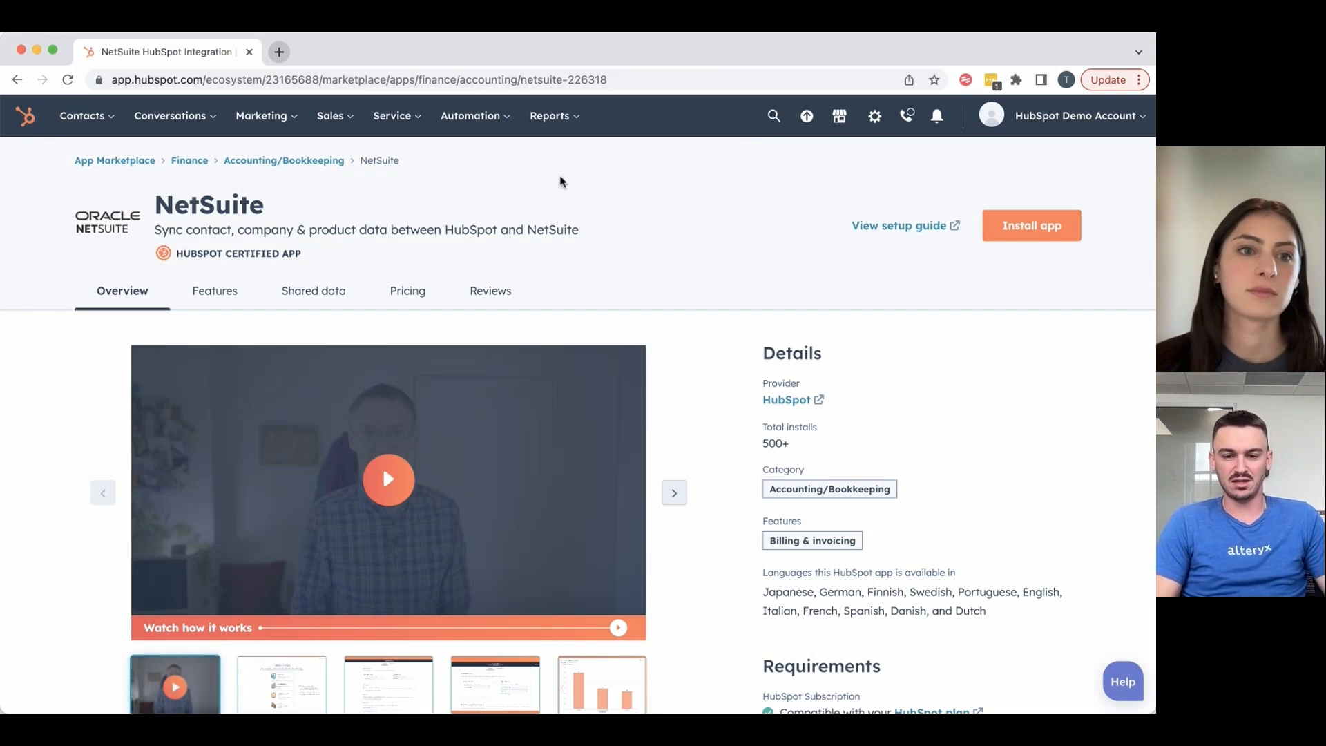
Step: Go to the Sample Dashboard and view its custom deals and contacts reports
left_click(35, 128)
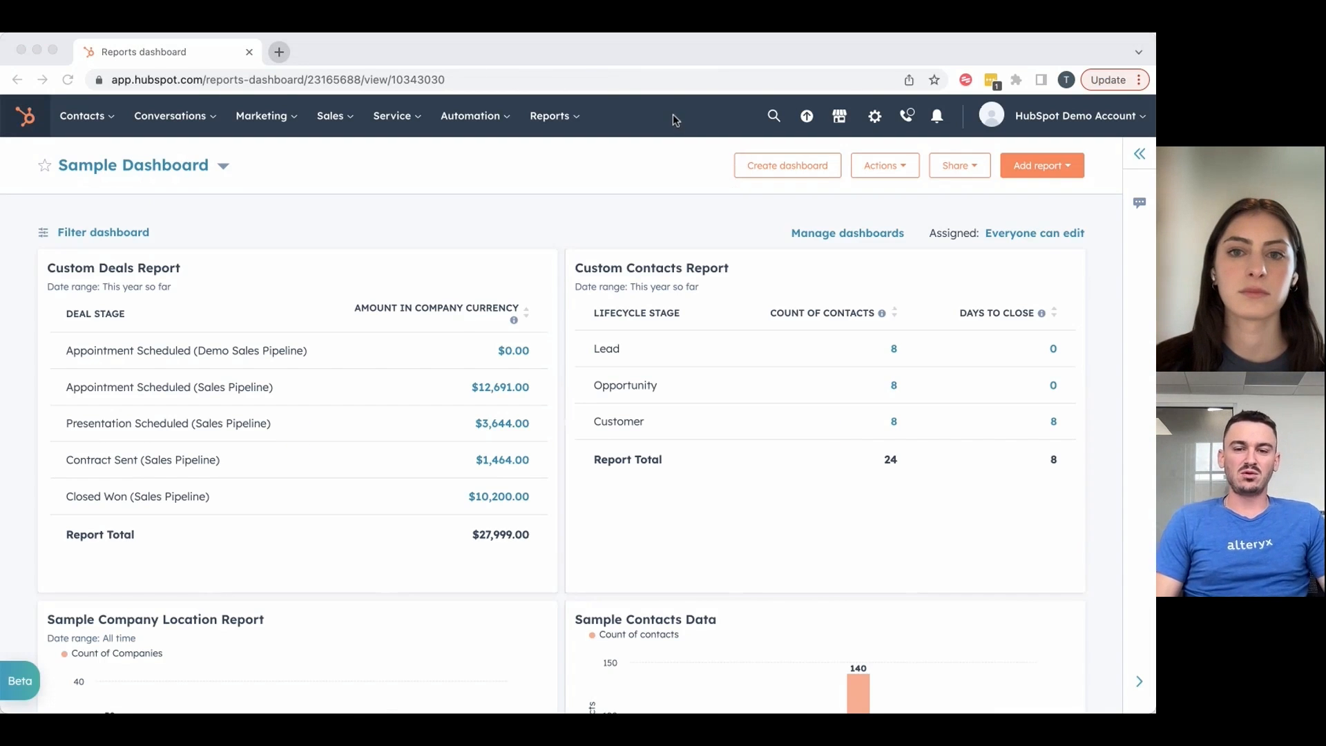
left_click(487, 187)
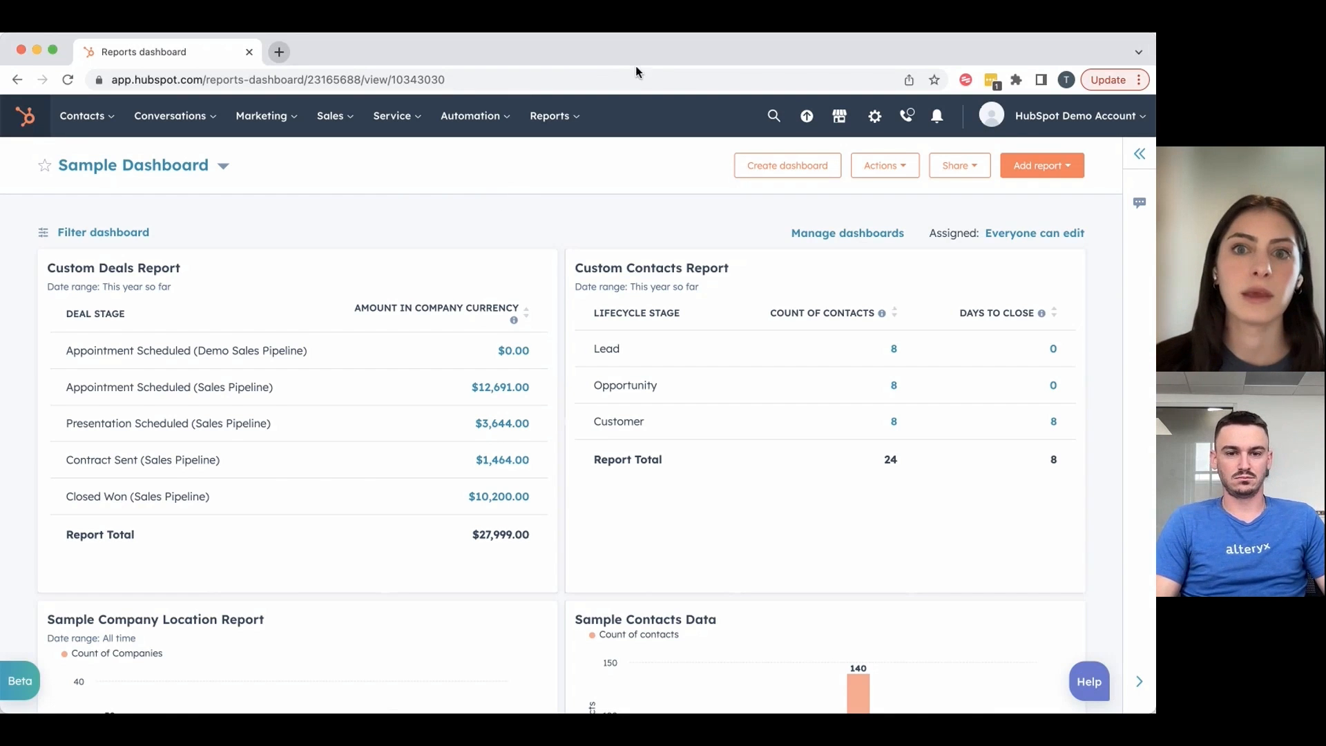
scroll(492, 211, "down", 2)
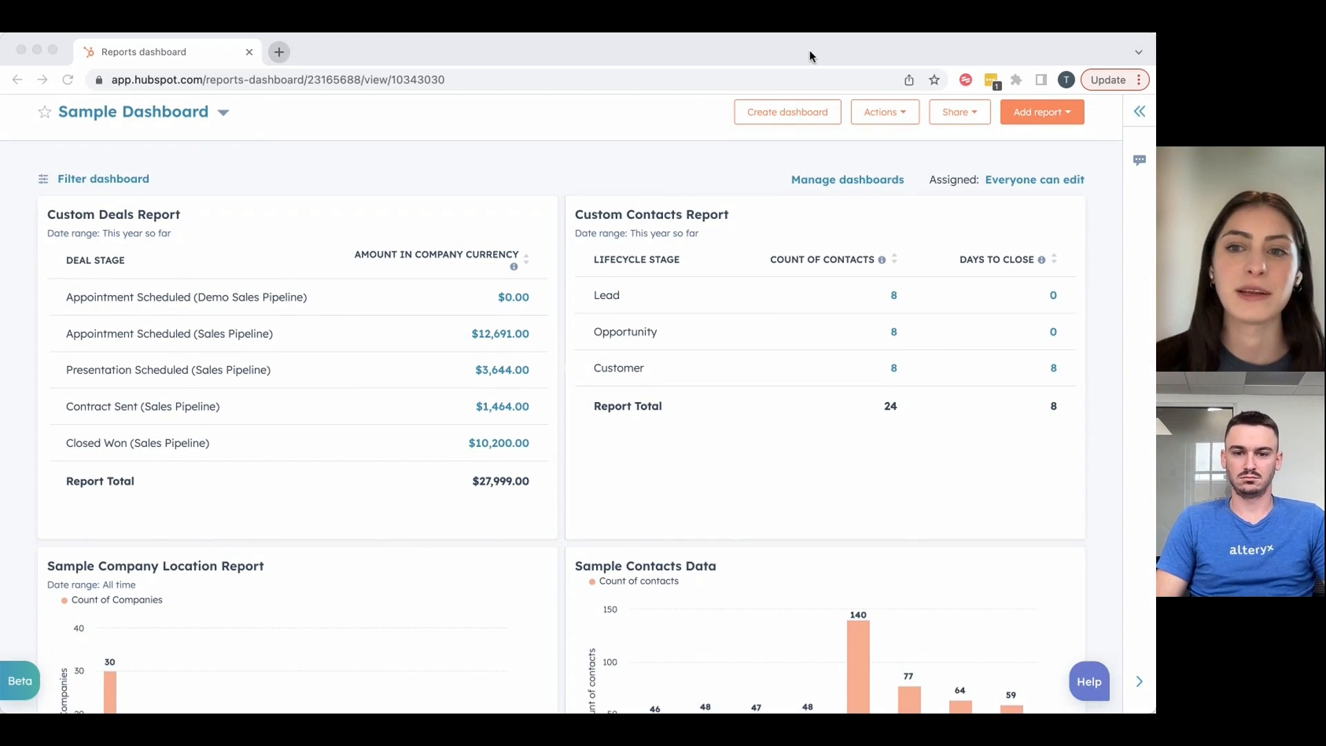
scroll(525, 201, "down", 1)
scroll(558, 190, "up", 3)
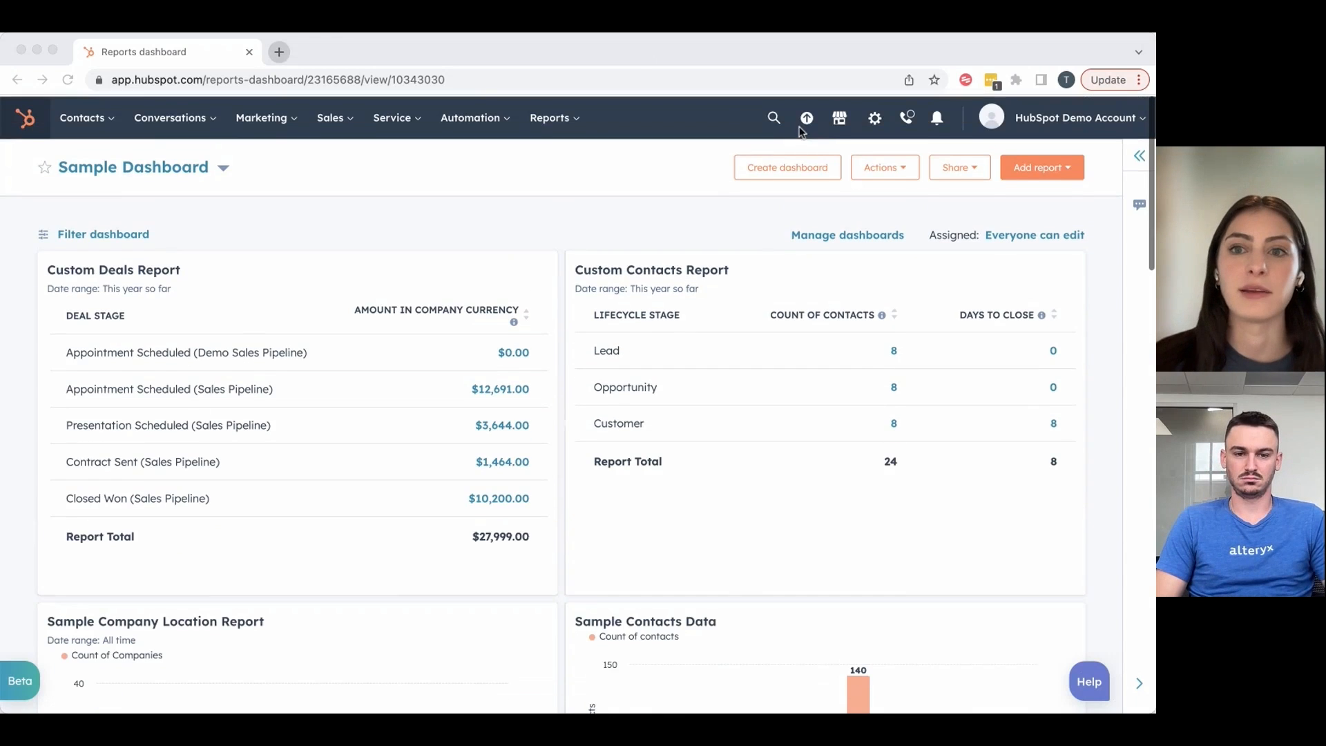
left_click(619, 57)
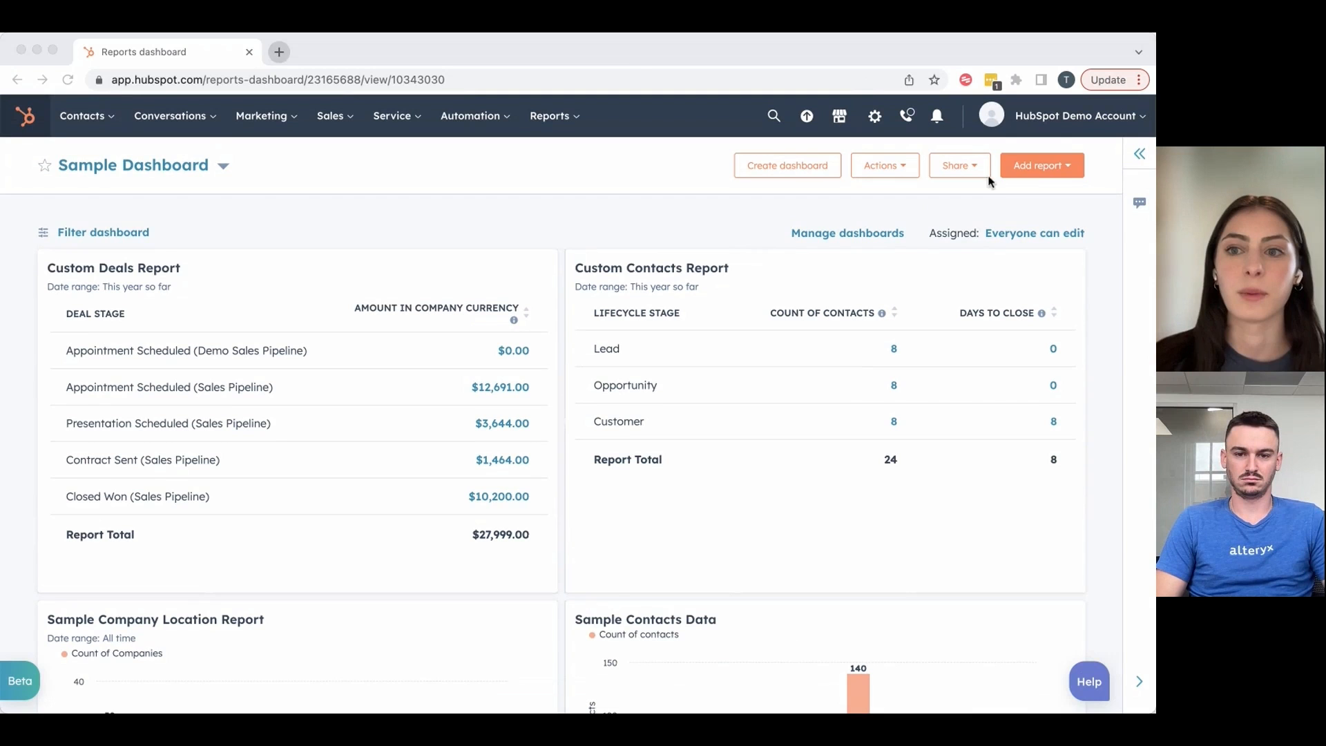
Step: Start creating a report from the dashboard, view the from-scratch and template options, then exit without creating one
left_click(1047, 176)
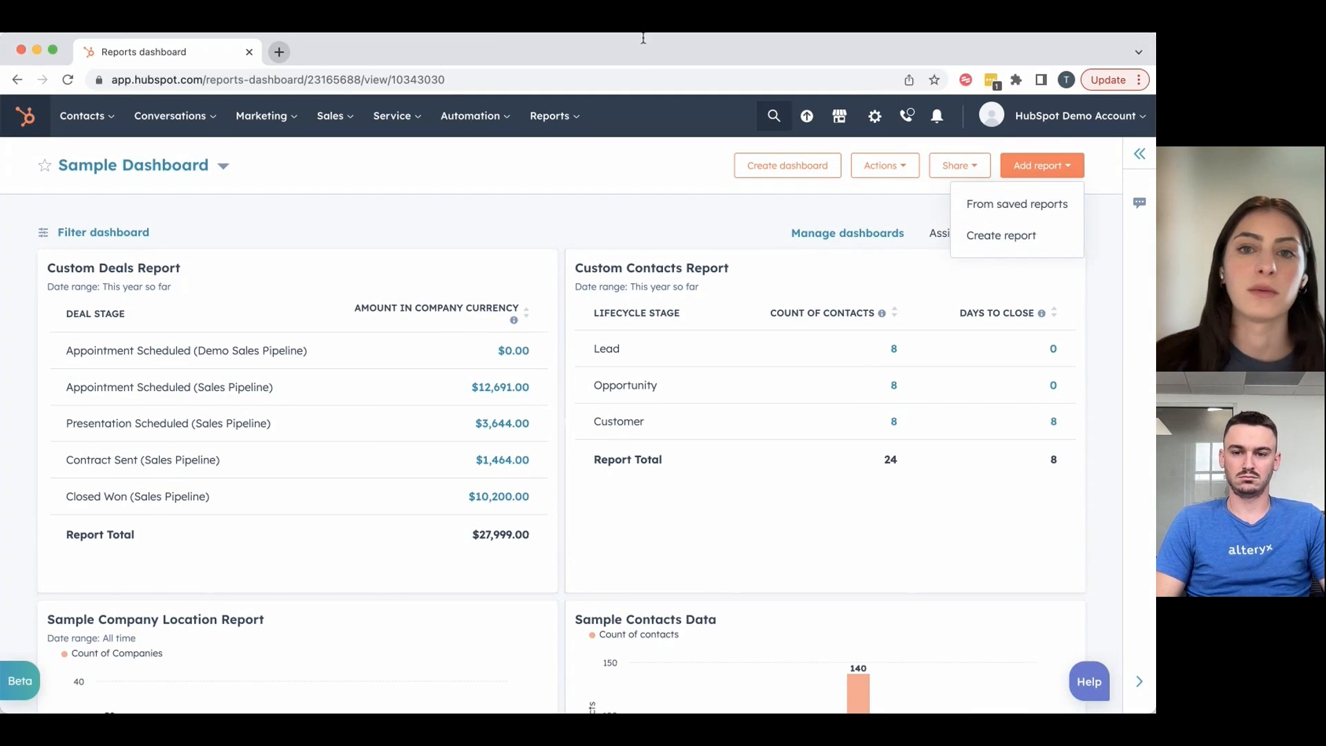
left_click(1004, 234)
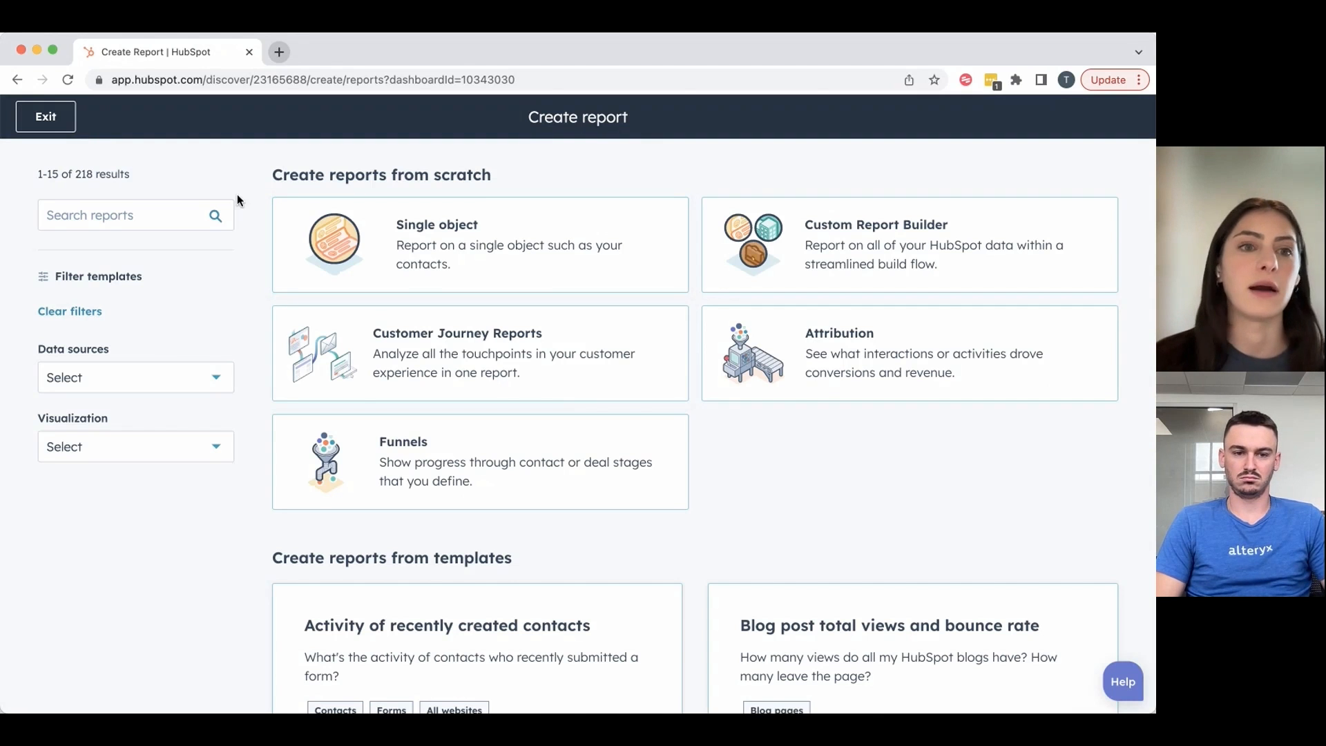
left_click(70, 123)
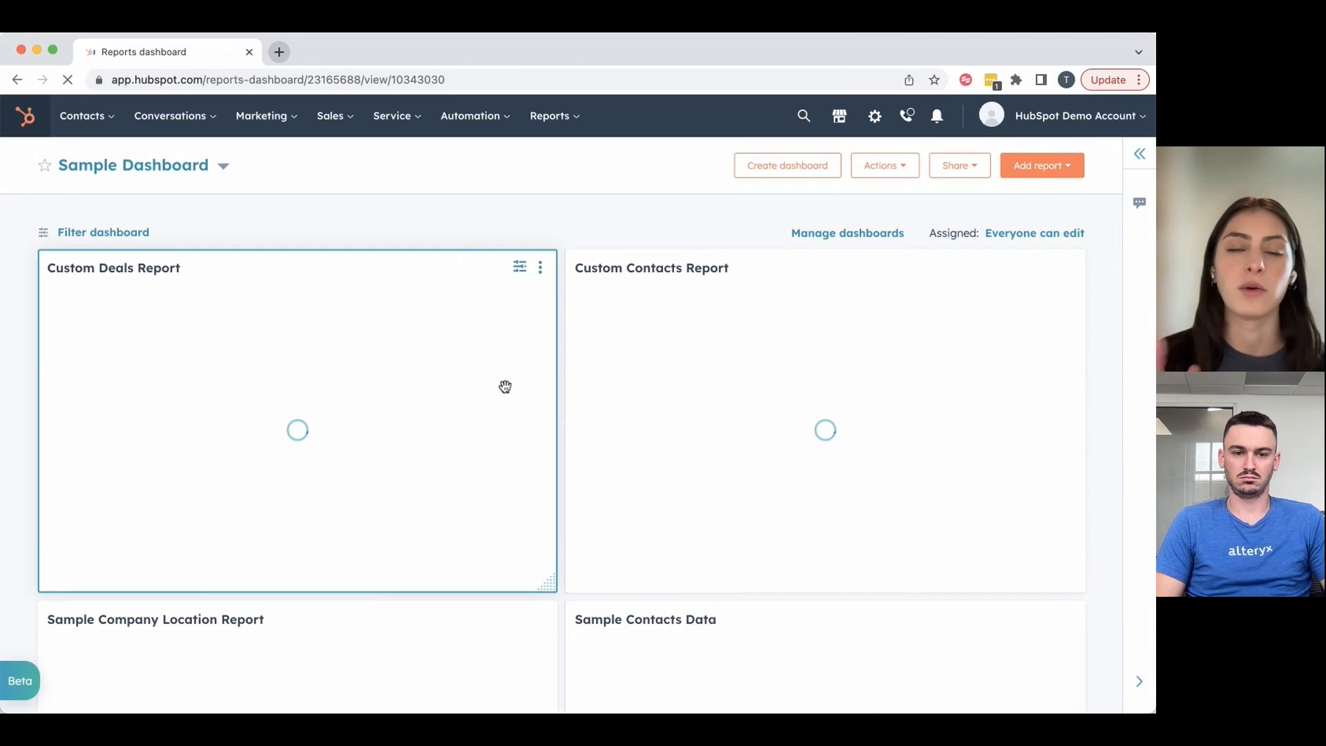
Step: Examine the Sample Dashboard's reports on deals, contacts, company locations, industries and average deal amounts, then return to its beginning
scroll(568, 438, "down", 1)
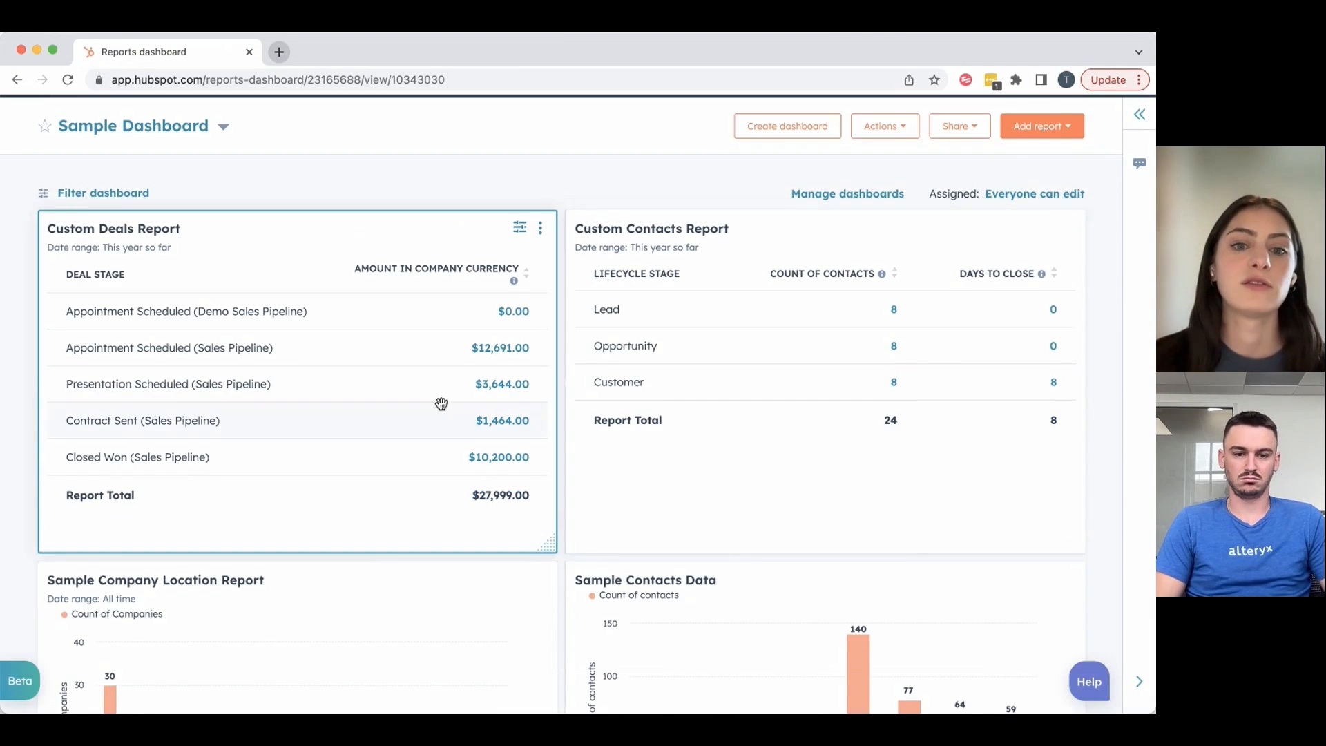
scroll(483, 345, "down", 1)
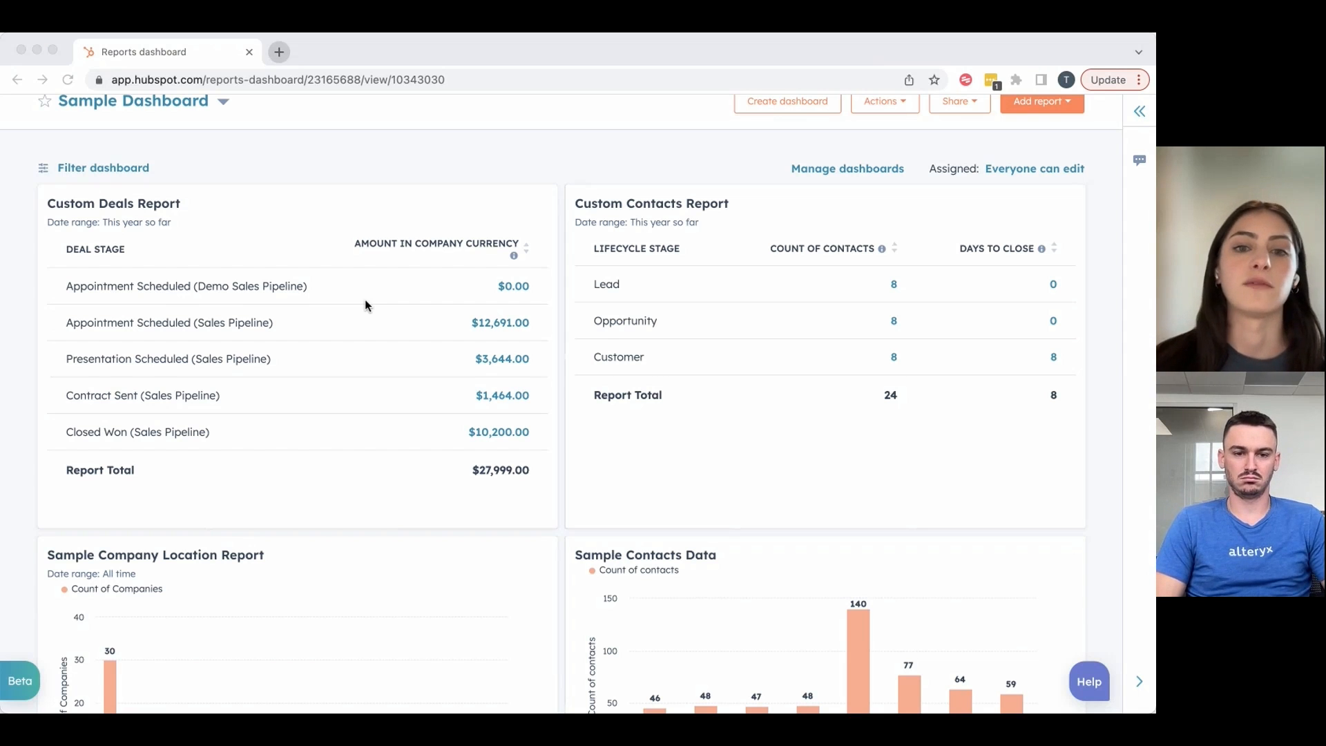
left_click(729, 336)
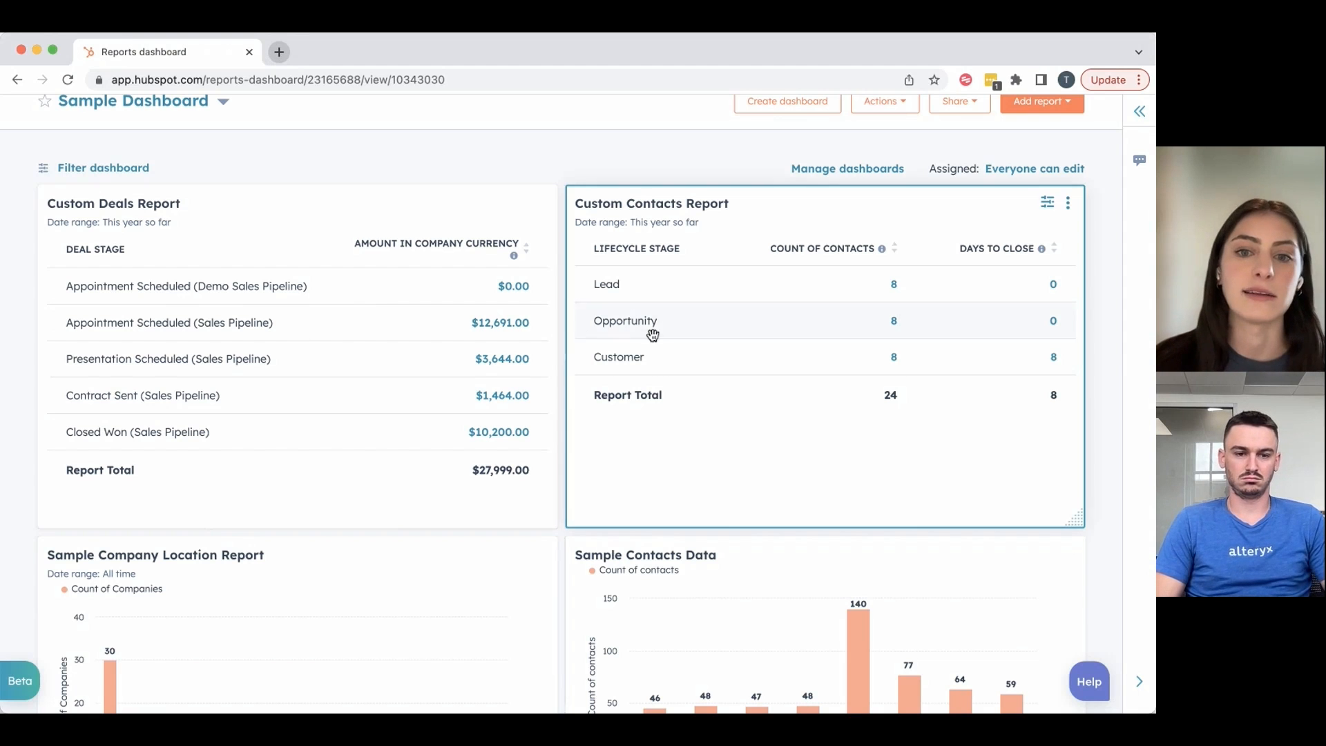
scroll(516, 460, "down", 5)
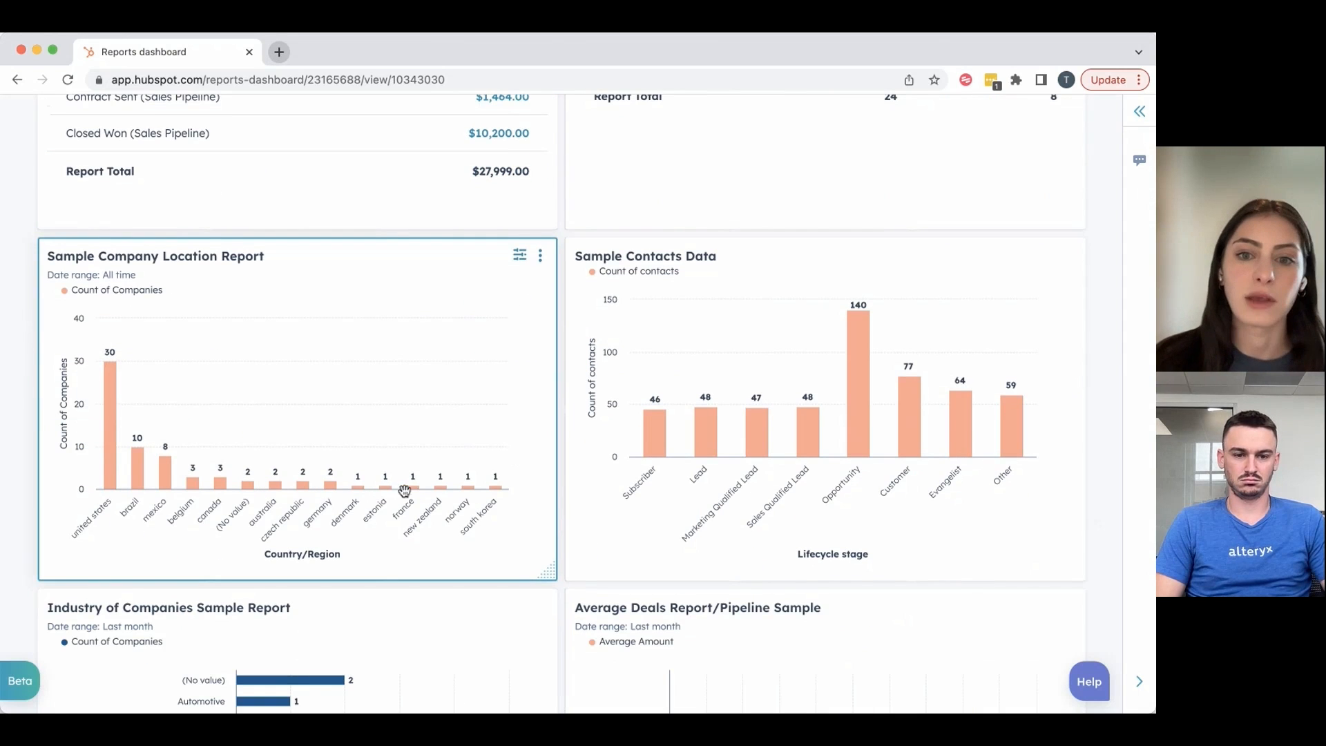
scroll(548, 433, "down", 1)
scroll(543, 521, "down", 2)
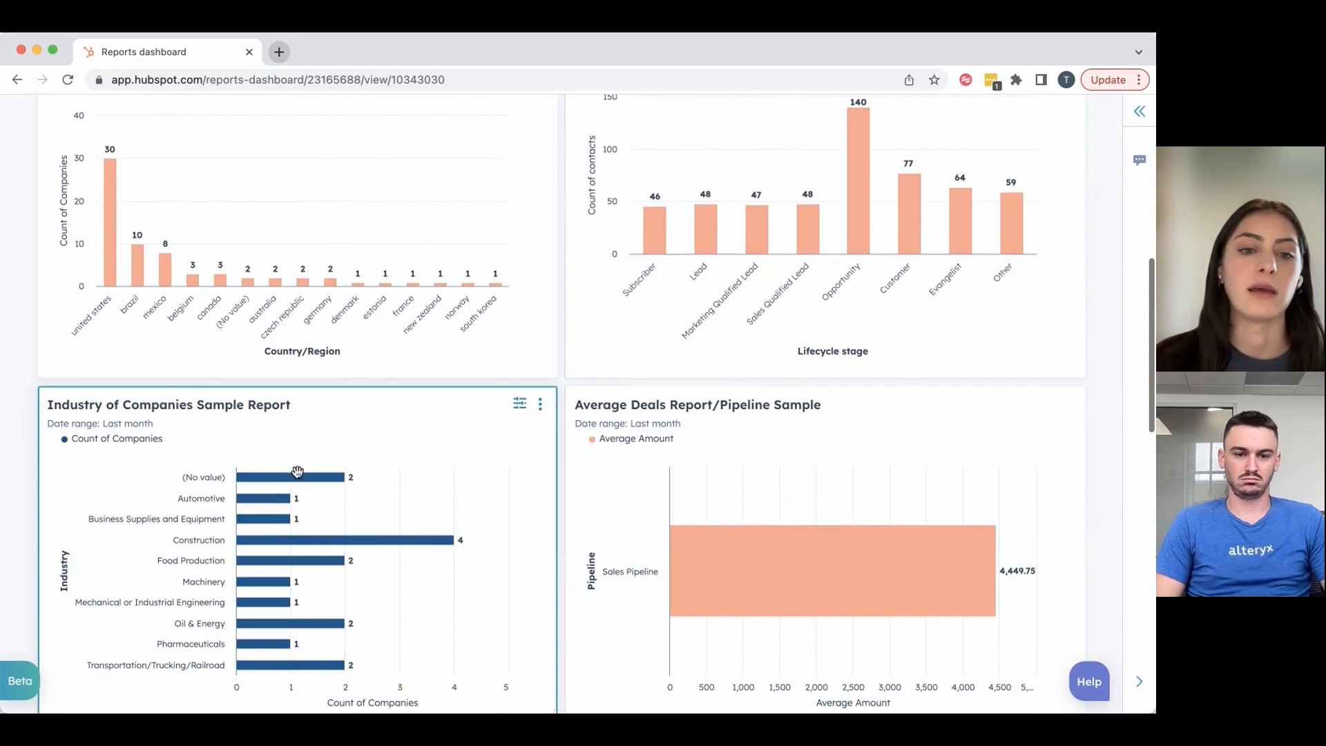
scroll(332, 625, "down", 1)
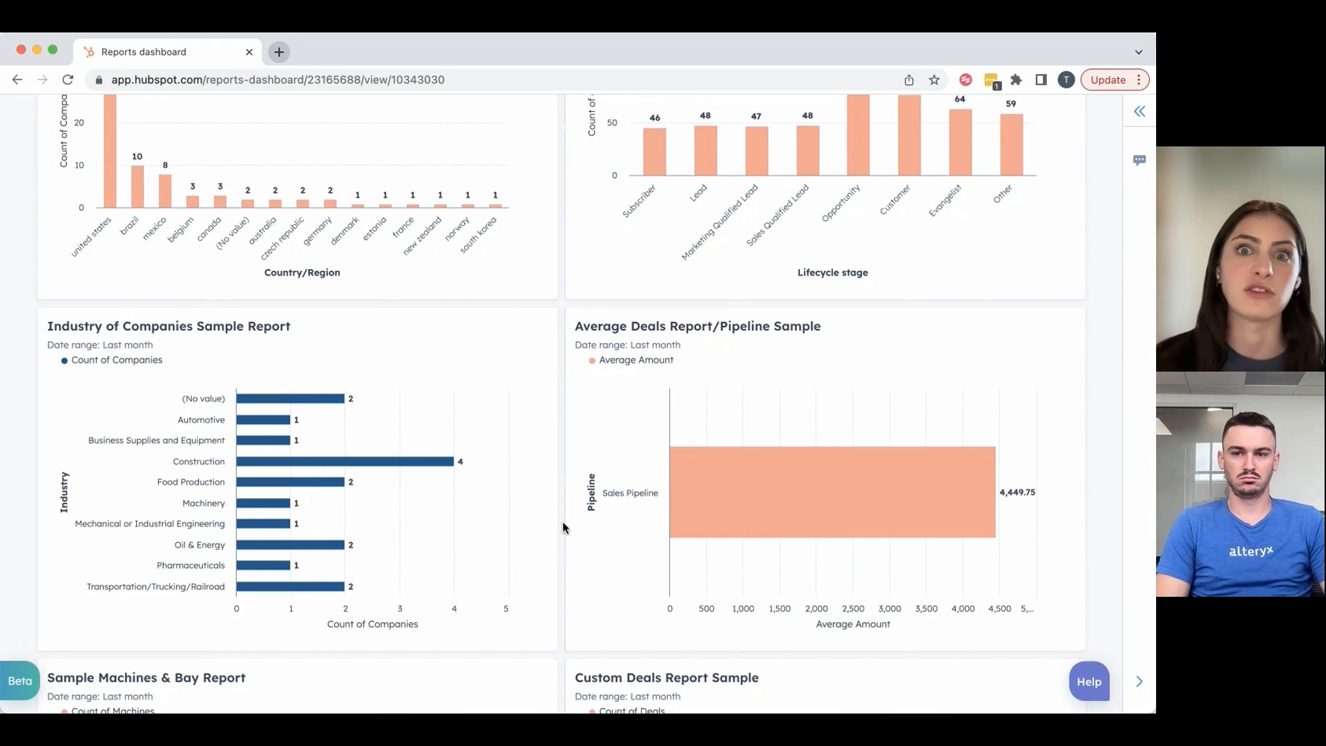
scroll(562, 521, "up", 10)
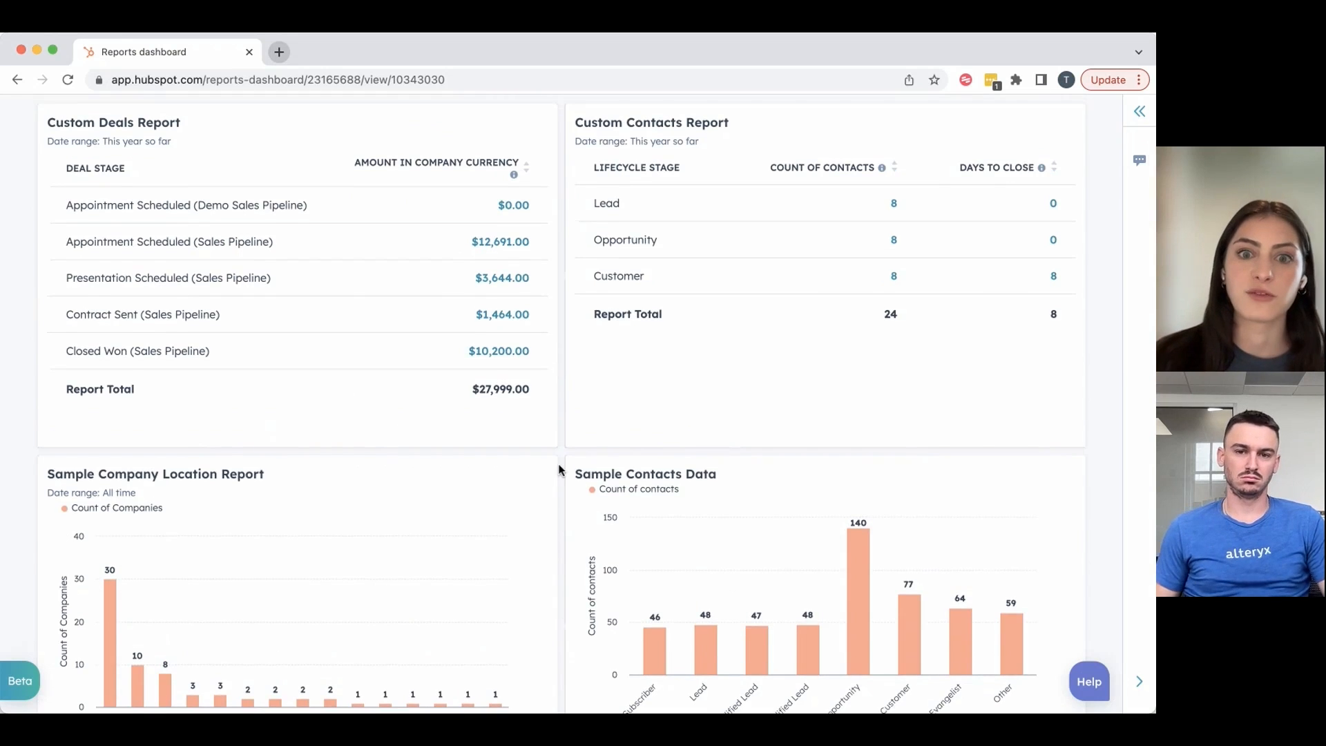
scroll(559, 470, "up", 3)
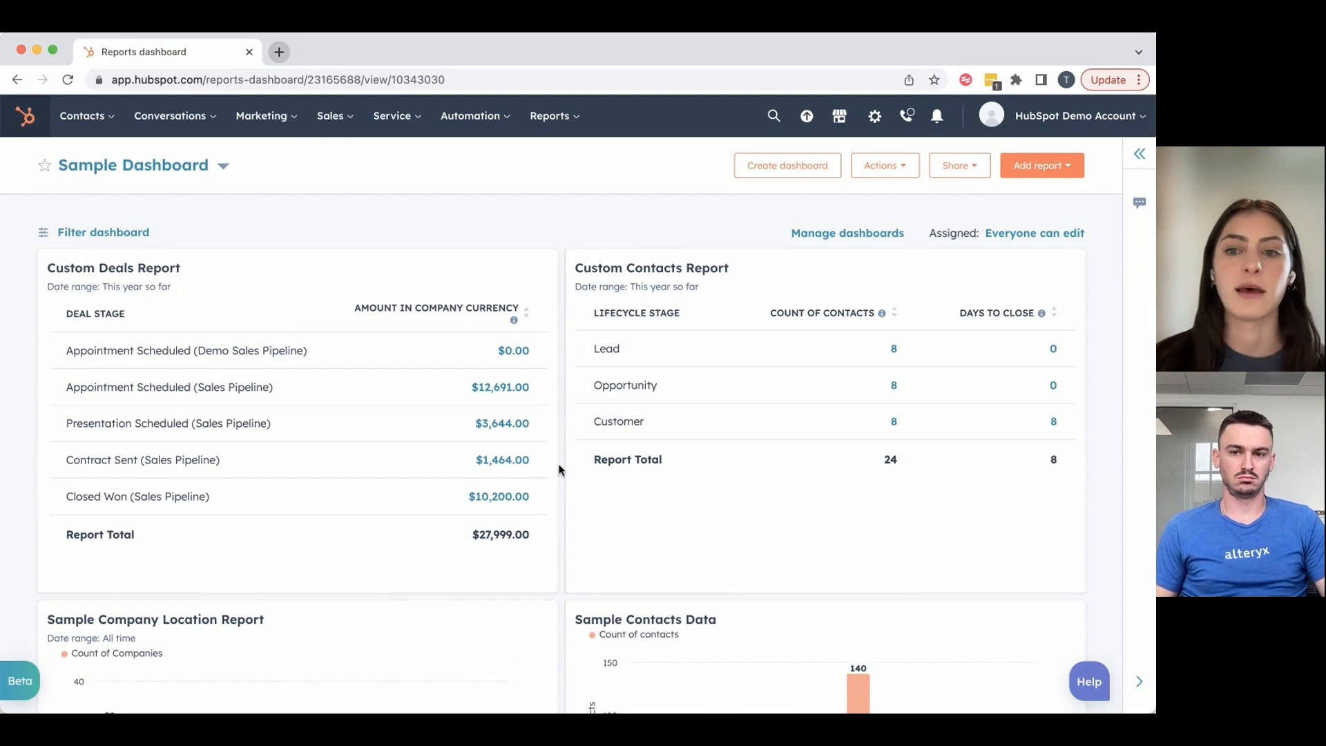